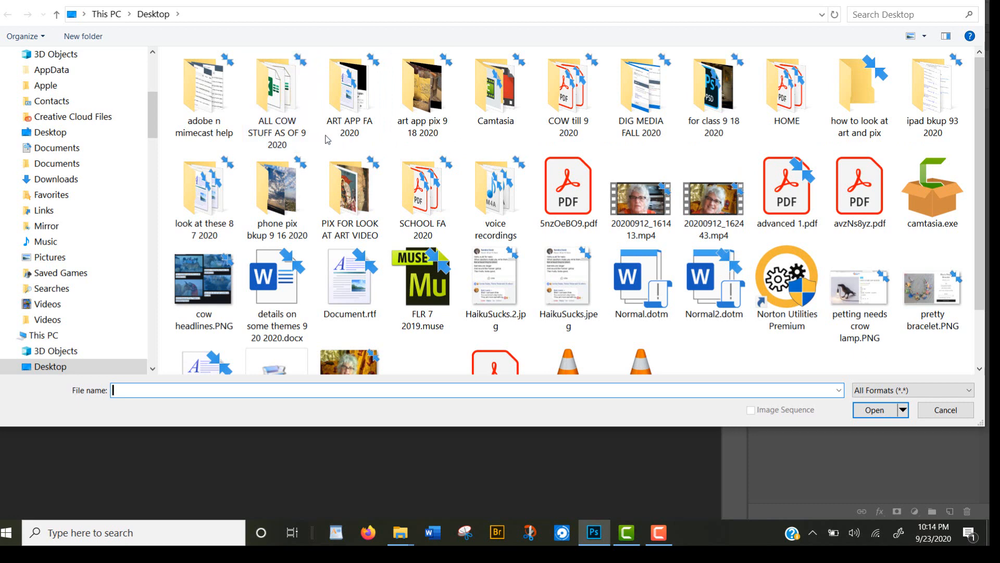
Open the photo 20200218_085851.jpg from the "for class 9 18 2020" folder on the Desktop.
{"action": "left_click", "coordinate": [712, 90]}
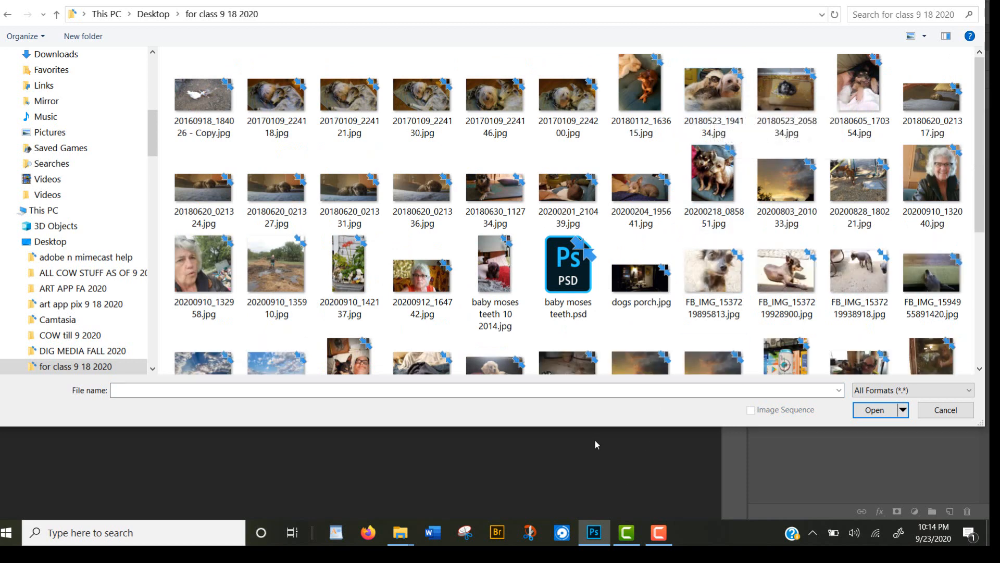
{"action": "left_click_drag", "start_coordinate": [590, 427], "coordinate": [593, 519]}
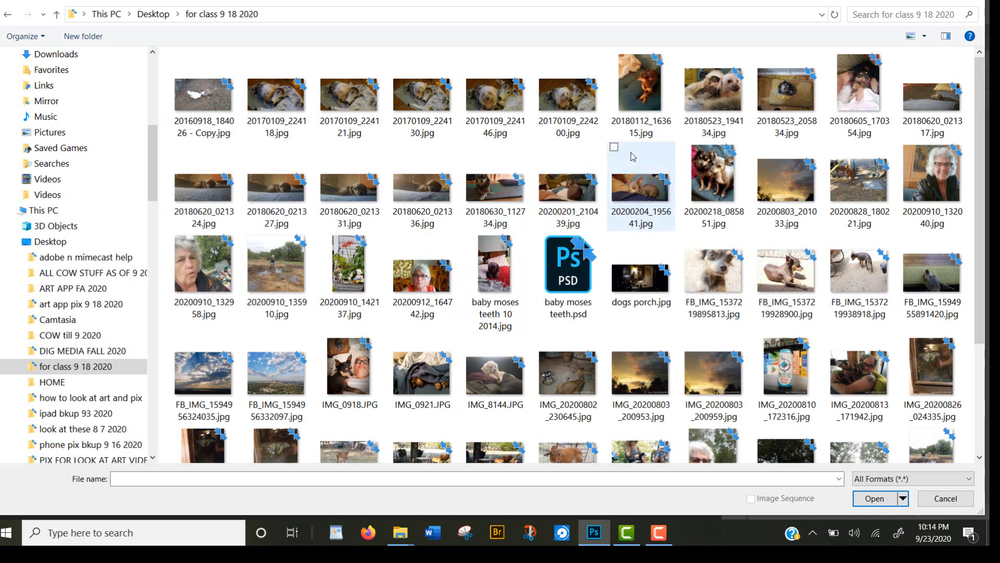
{"action": "double_click", "coordinate": [709, 167]}
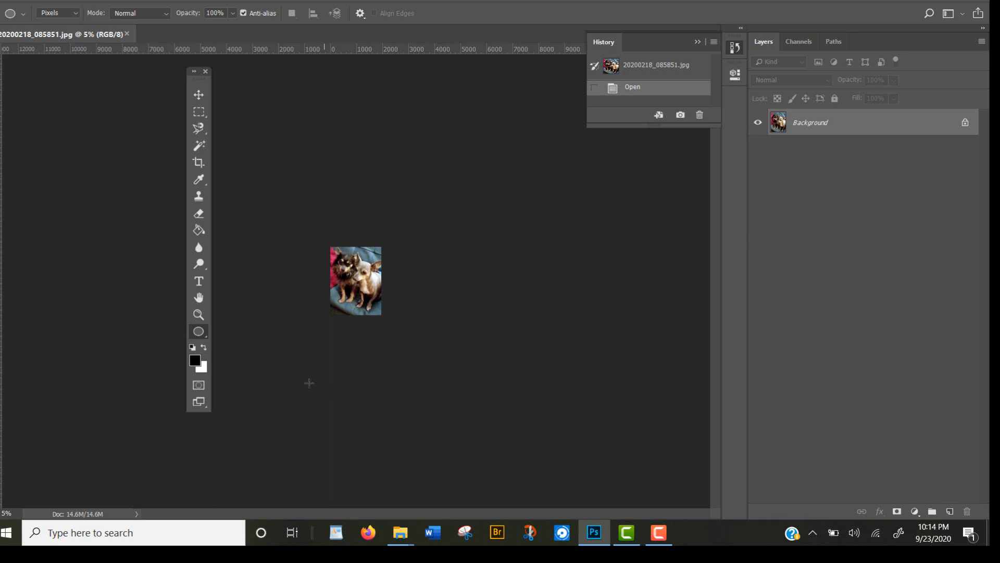
Enlarge the dog photo to 33.3% with the Zoom tool and move the floating toolbox clear of the image.
{"action": "left_click", "coordinate": [198, 314]}
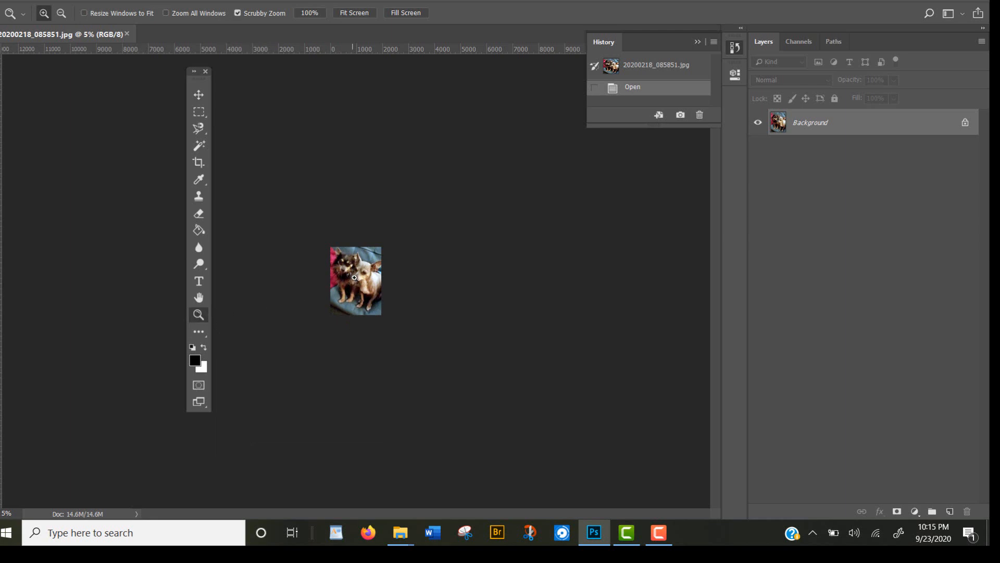
{"action": "left_click_drag", "start_coordinate": [359, 270], "coordinate": [359, 269]}
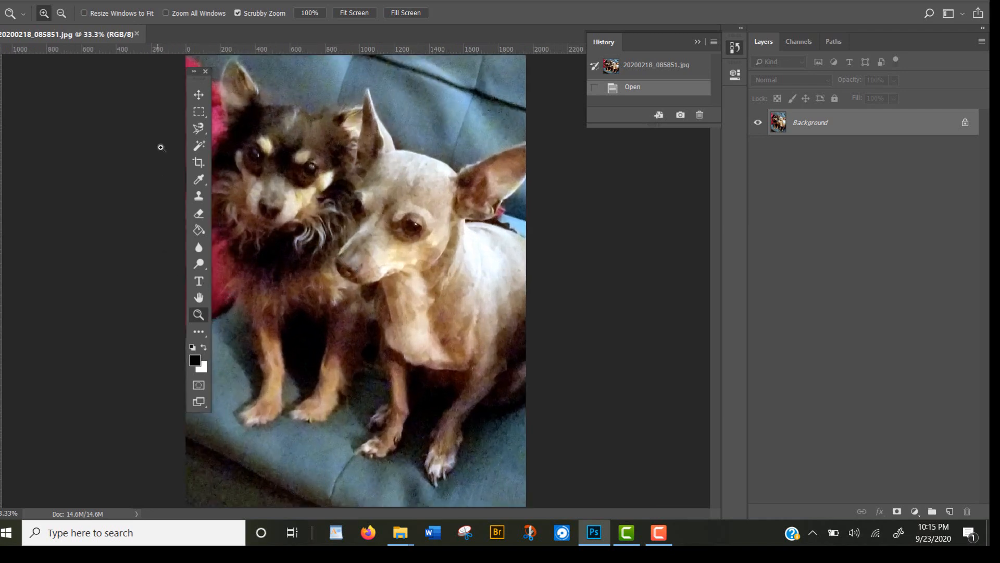
{"action": "left_click_drag", "start_coordinate": [192, 82], "coordinate": [142, 90]}
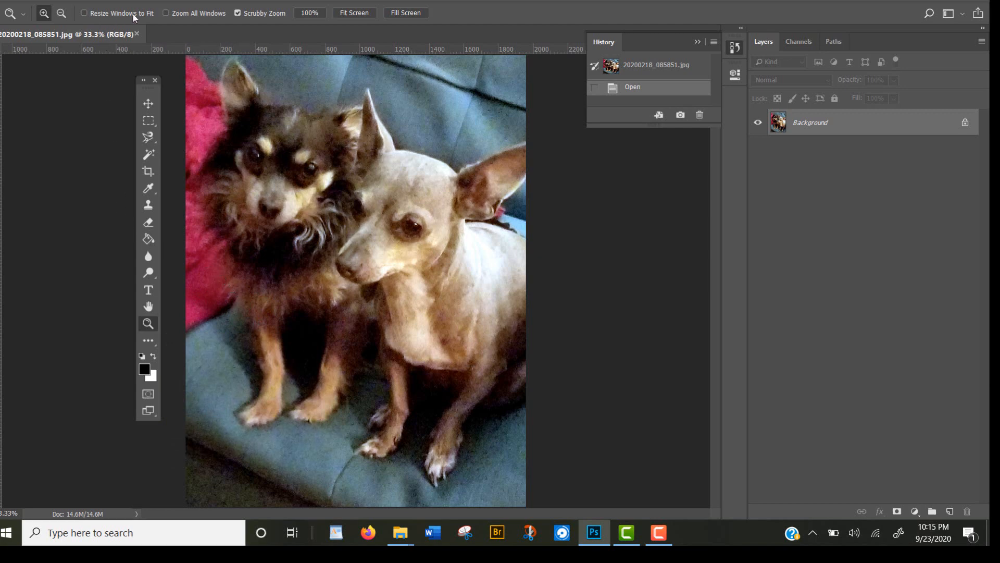
Zoom the photo out to 16.7% and back in to 33.3% using the Zoom tool's out and in modes.
{"action": "left_click", "coordinate": [61, 14]}
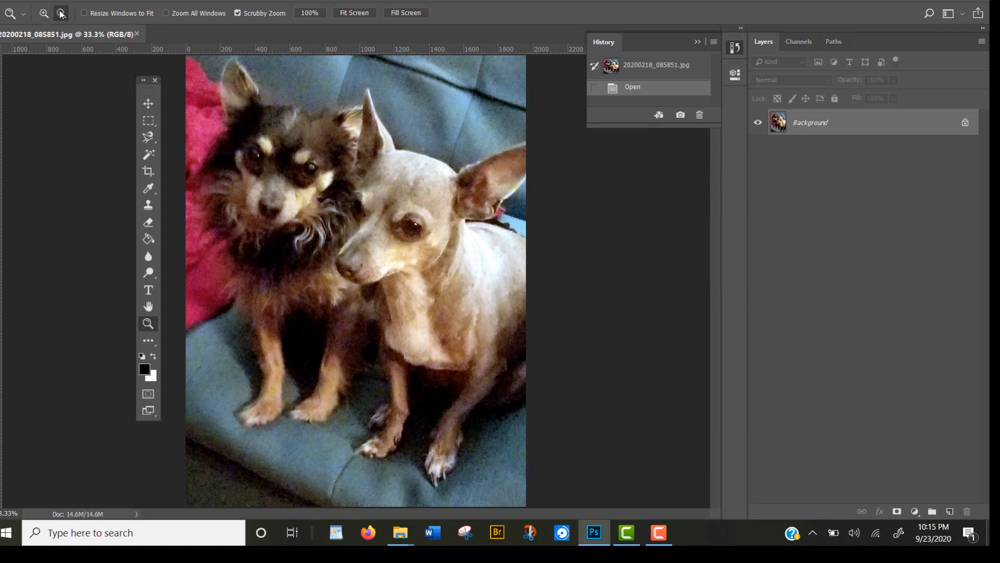
{"action": "left_click", "coordinate": [212, 92]}
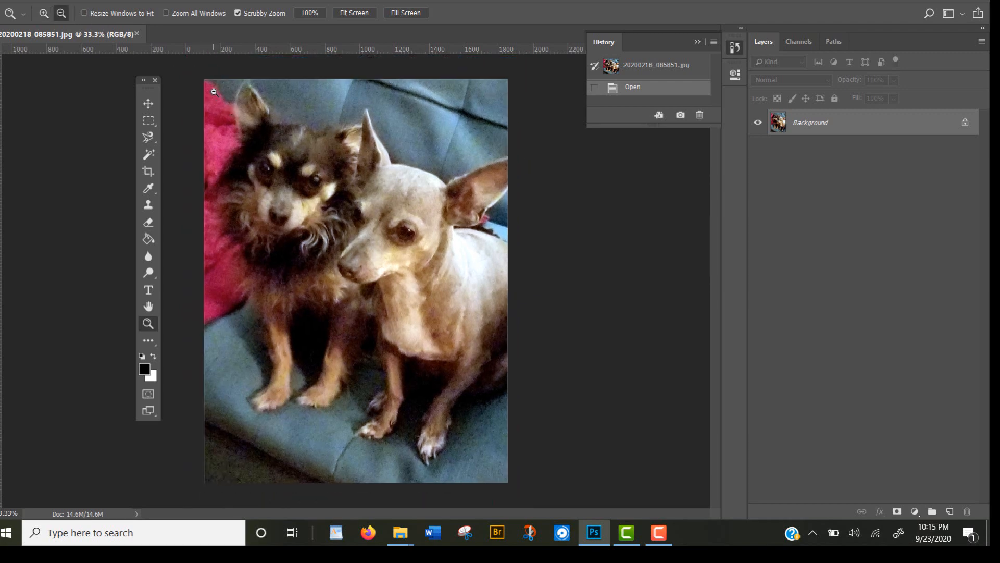
{"action": "left_click", "coordinate": [242, 126]}
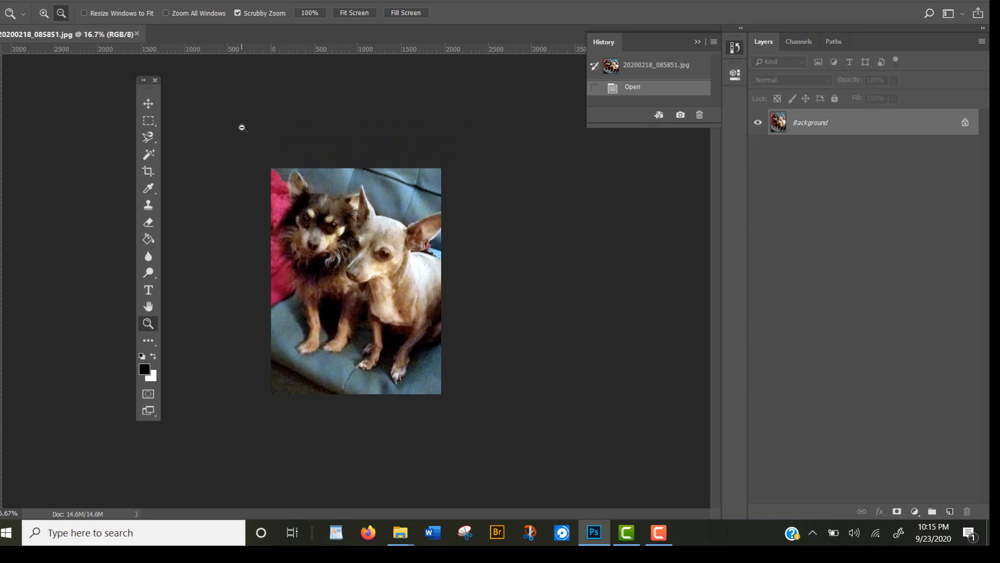
{"action": "left_click", "coordinate": [44, 13]}
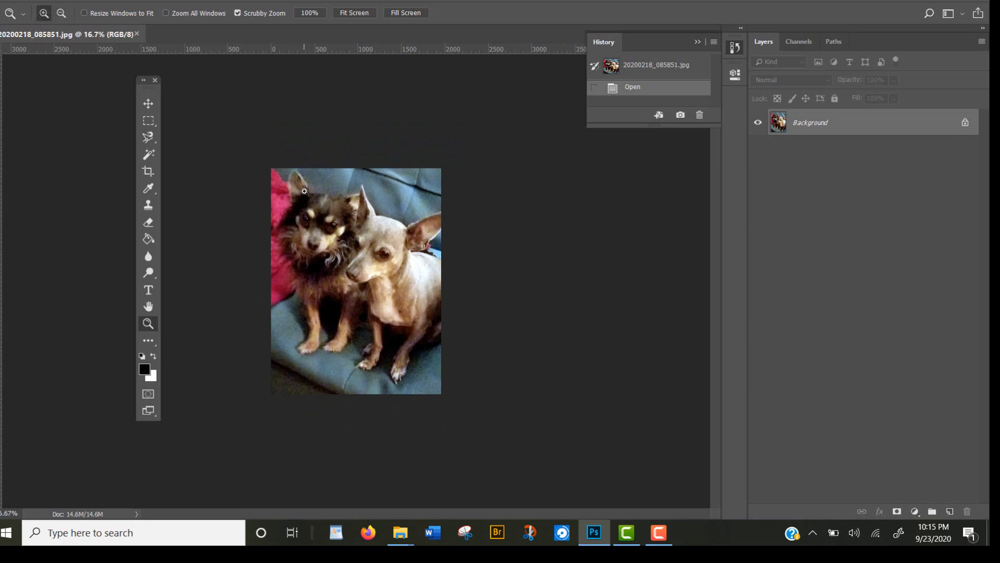
{"action": "left_click", "coordinate": [305, 191]}
{"action": "left_click", "coordinate": [304, 191]}
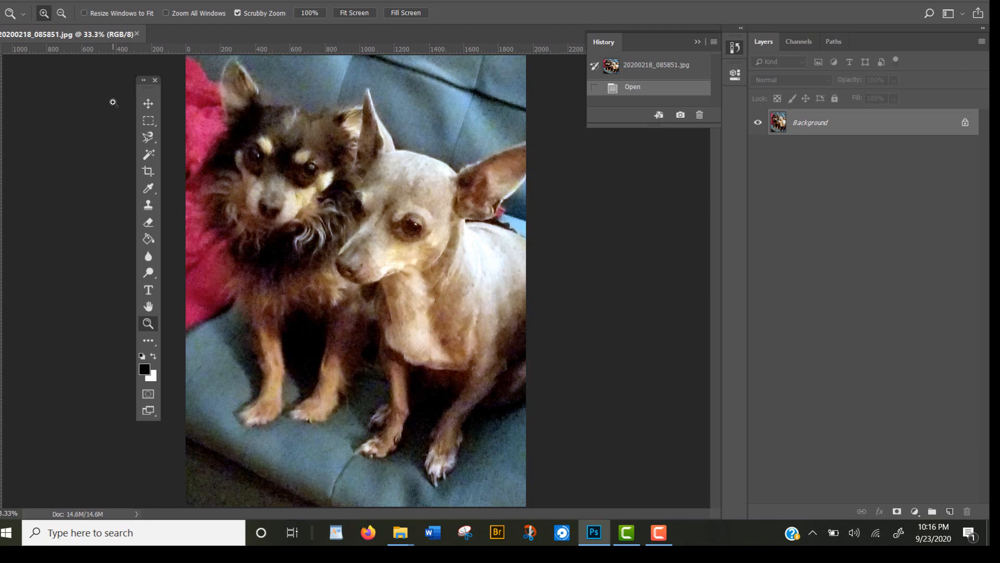
Select the dark dog's head with the Rectangular Marquee tool and clear the selection.
{"action": "left_click", "coordinate": [148, 122]}
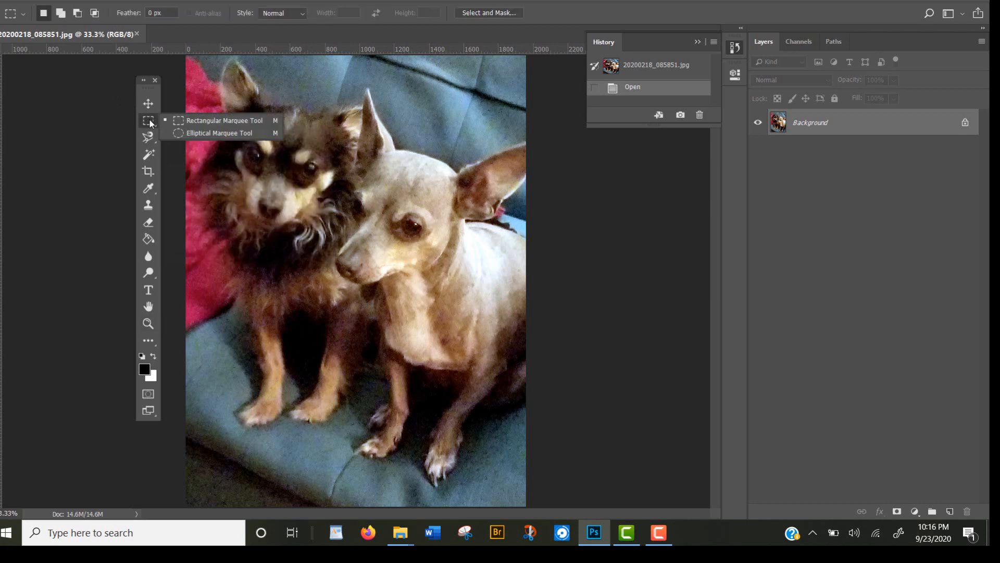
{"action": "left_click", "coordinate": [199, 122]}
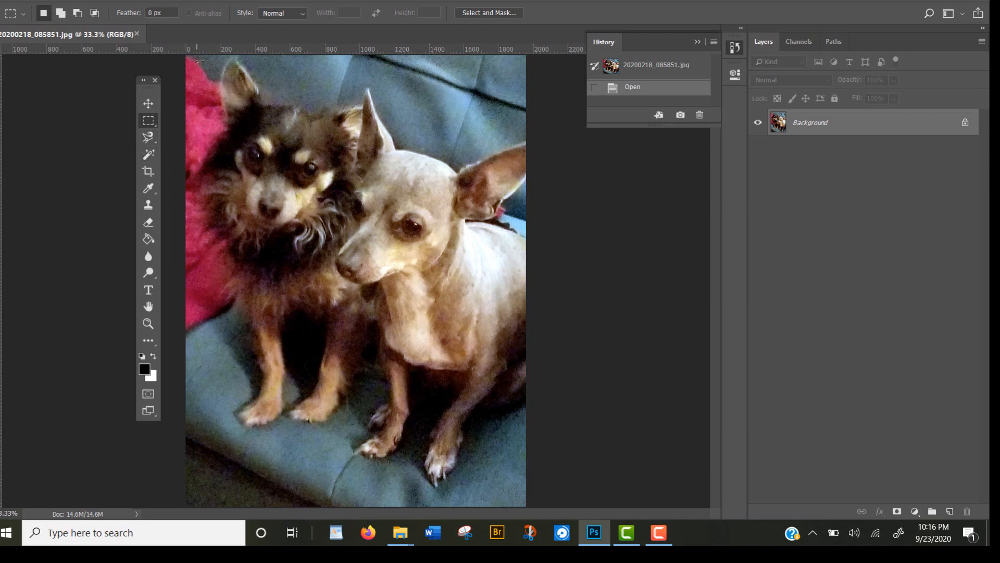
{"action": "left_click_drag", "start_coordinate": [198, 63], "coordinate": [379, 259]}
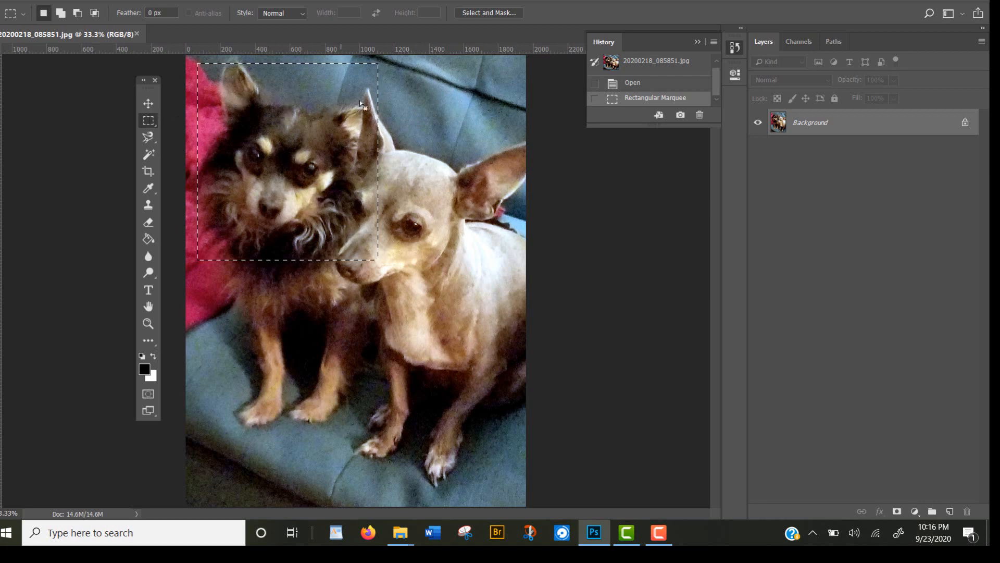
{"action": "left_click", "coordinate": [398, 99]}
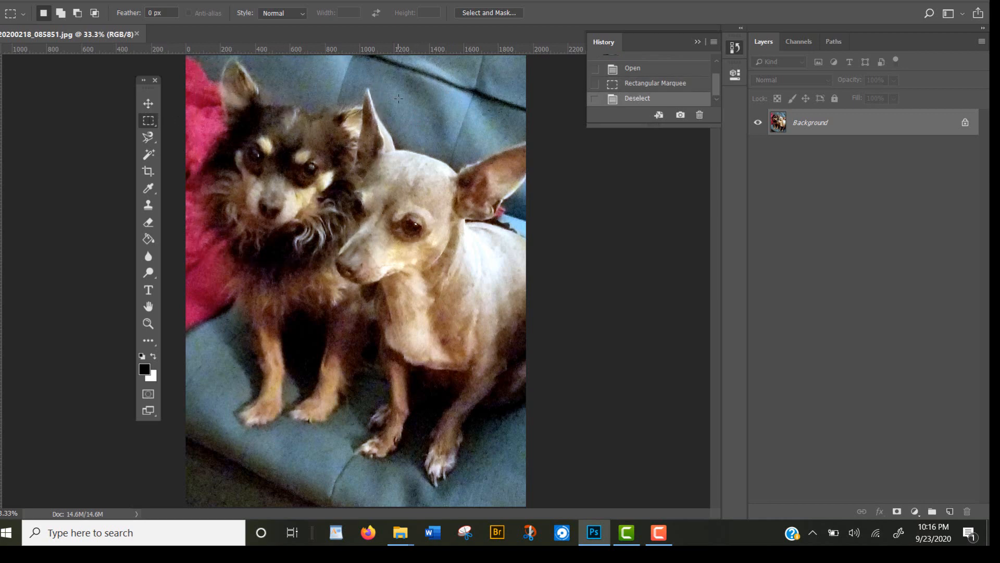
Select the dark dog's head with the Elliptical Marquee tool and clear the selection.
{"action": "right_click", "coordinate": [148, 122]}
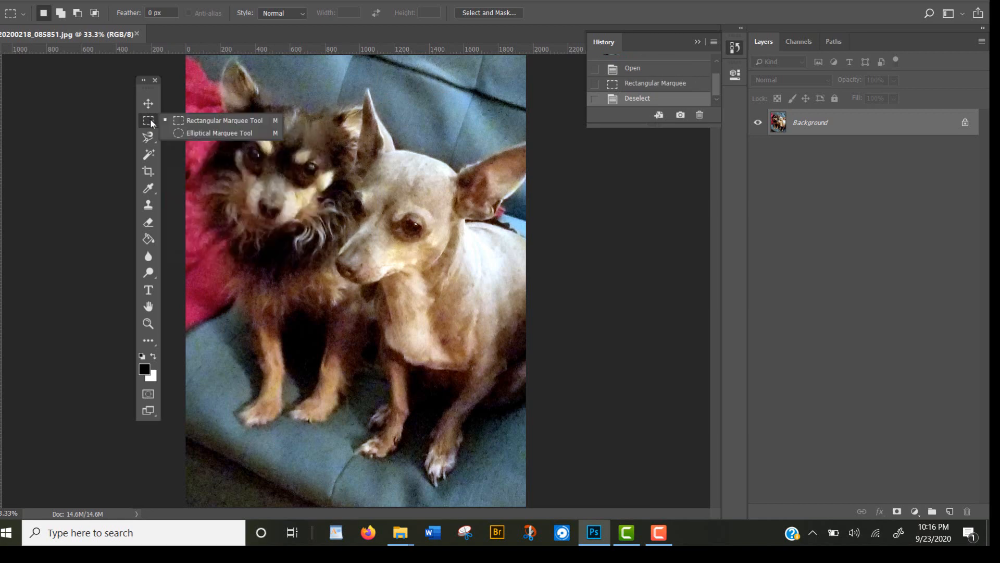
{"action": "left_click", "coordinate": [187, 135]}
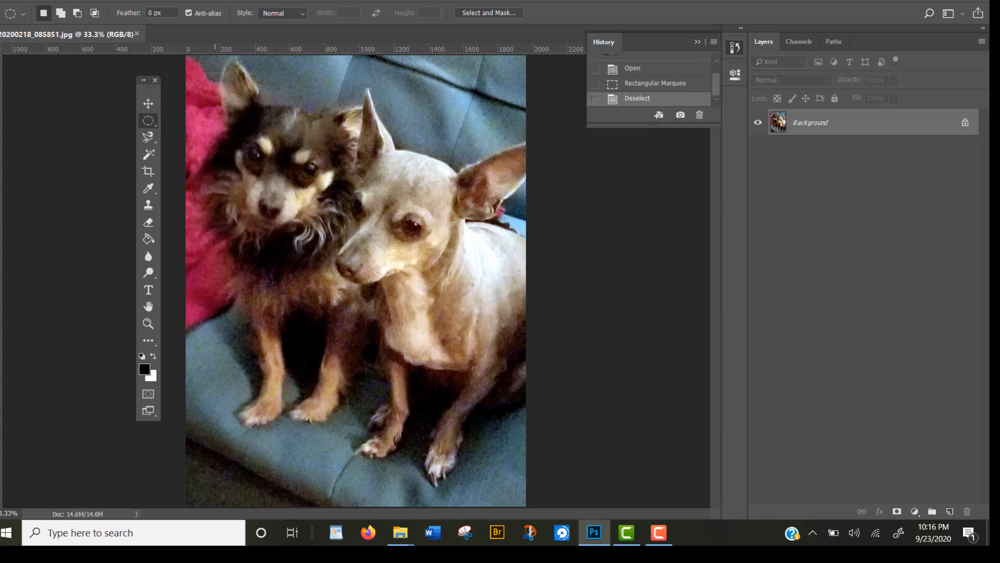
{"action": "left_click_drag", "start_coordinate": [214, 70], "coordinate": [414, 313]}
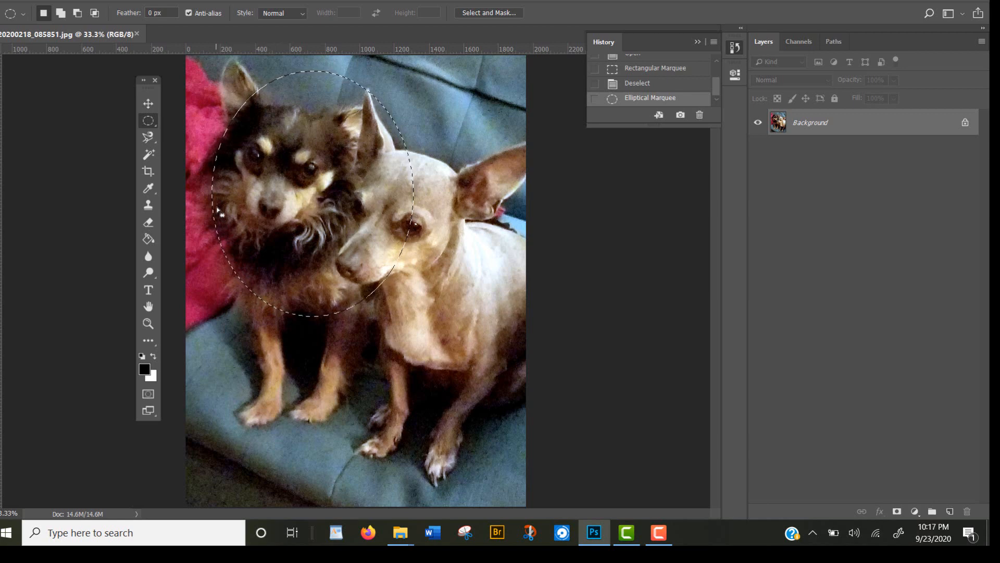
{"action": "left_click", "coordinate": [238, 310]}
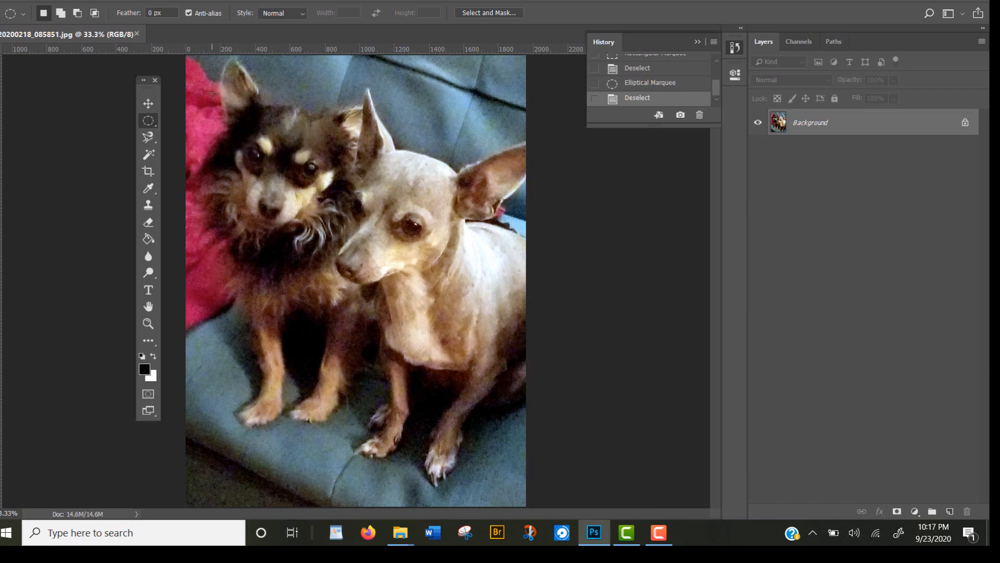
Draw a nearly circular marquee around both dogs' heads and paste a copy of it onto a new layer.
{"action": "left_click_drag", "start_coordinate": [205, 71], "coordinate": [448, 323]}
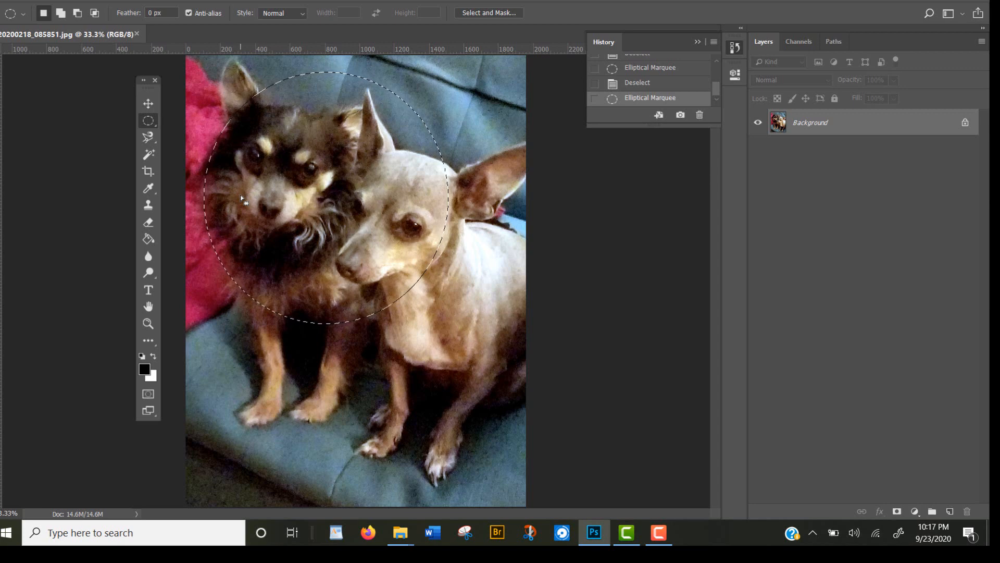
{"action": "key", "text": "c"}
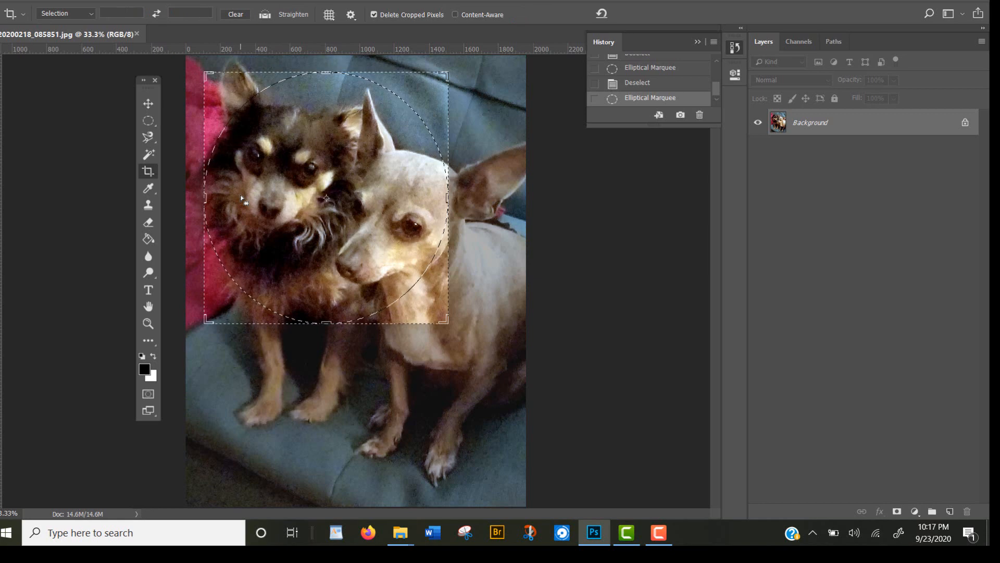
{"action": "key", "text": "ctrl+v"}
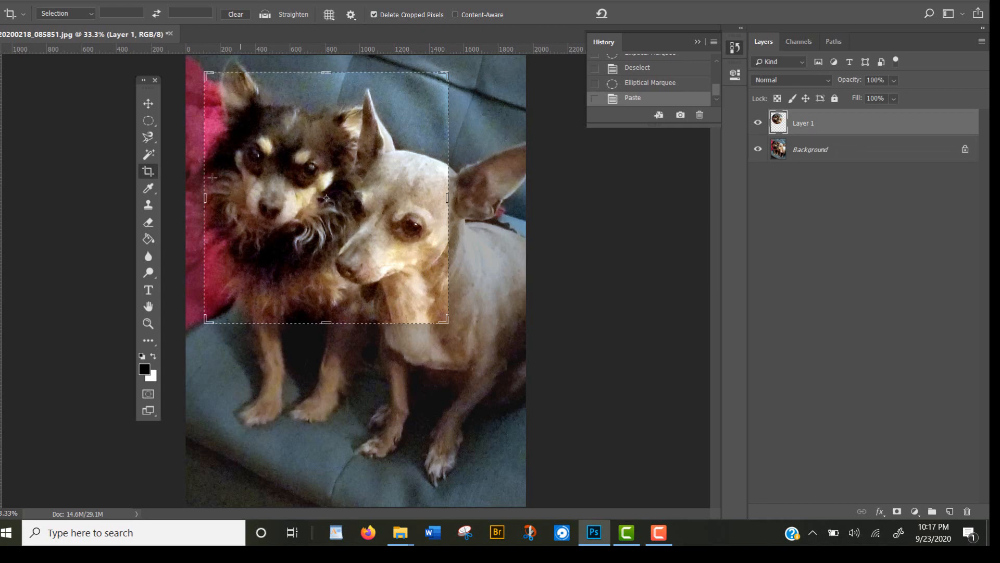
Shift the pasted heads layer slightly with the Move tool and undo the move.
{"action": "left_click", "coordinate": [151, 120]}
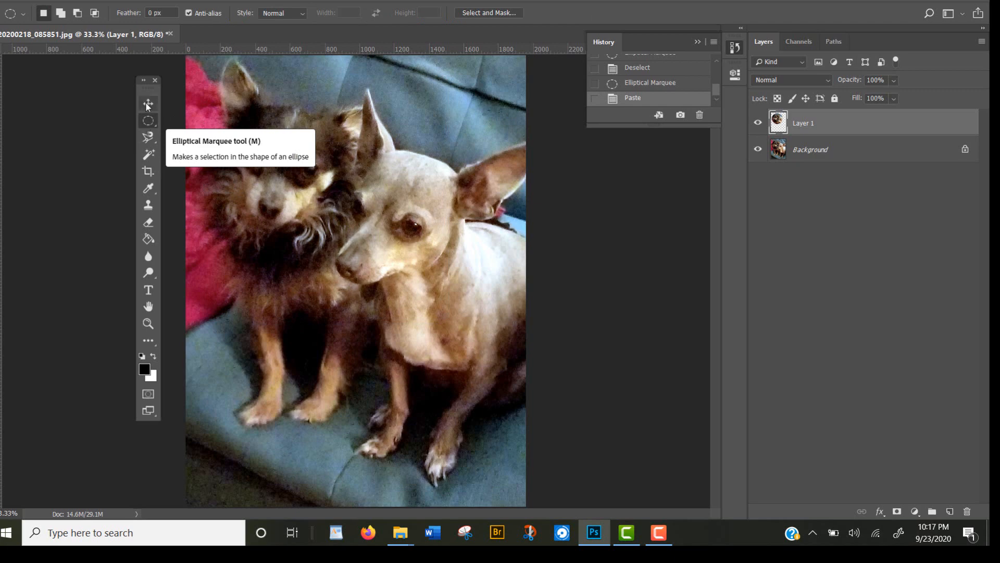
{"action": "left_click", "coordinate": [151, 104]}
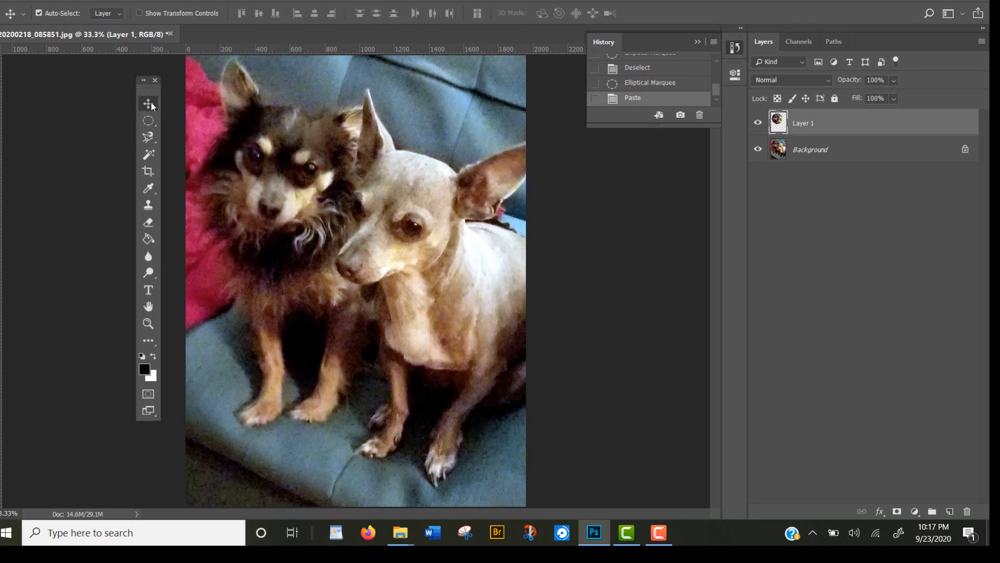
{"action": "mouse_move", "coordinate": [248, 137]}
{"action": "left_mouse_down"}
{"action": "mouse_move", "coordinate": [340, 297]}
{"action": "mouse_move", "coordinate": [252, 298]}
{"action": "mouse_move", "coordinate": [269, 293]}
{"action": "mouse_move", "coordinate": [275, 264]}
{"action": "mouse_move", "coordinate": [235, 188]}
{"action": "mouse_move", "coordinate": [245, 147]}
{"action": "mouse_move", "coordinate": [284, 176]}
{"action": "mouse_move", "coordinate": [262, 148]}
{"action": "mouse_move", "coordinate": [290, 150]}
{"action": "mouse_move", "coordinate": [252, 149]}
{"action": "mouse_move", "coordinate": [252, 127]}
{"action": "mouse_move", "coordinate": [252, 135]}
{"action": "left_mouse_up"}
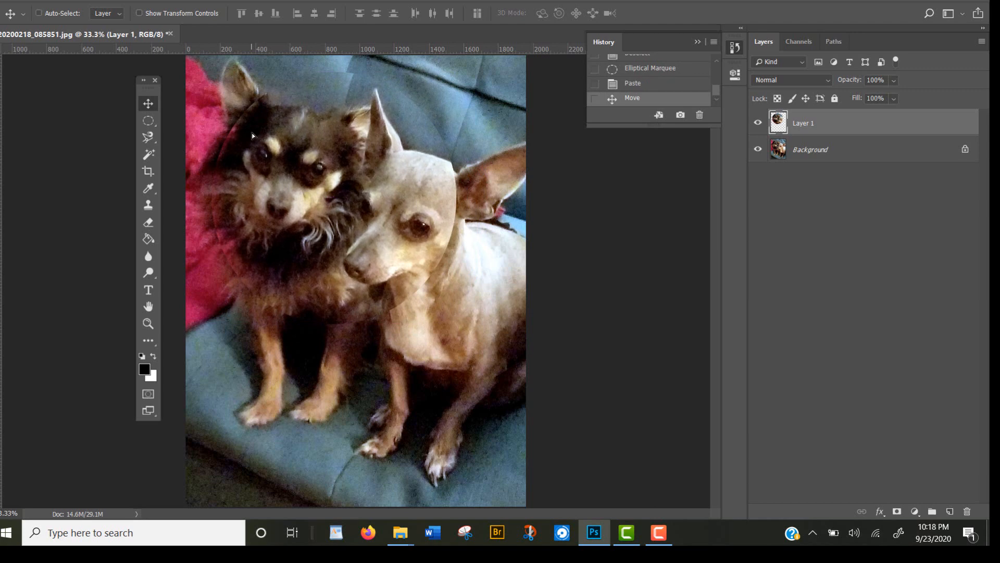
{"action": "key", "text": "ctrl+z"}
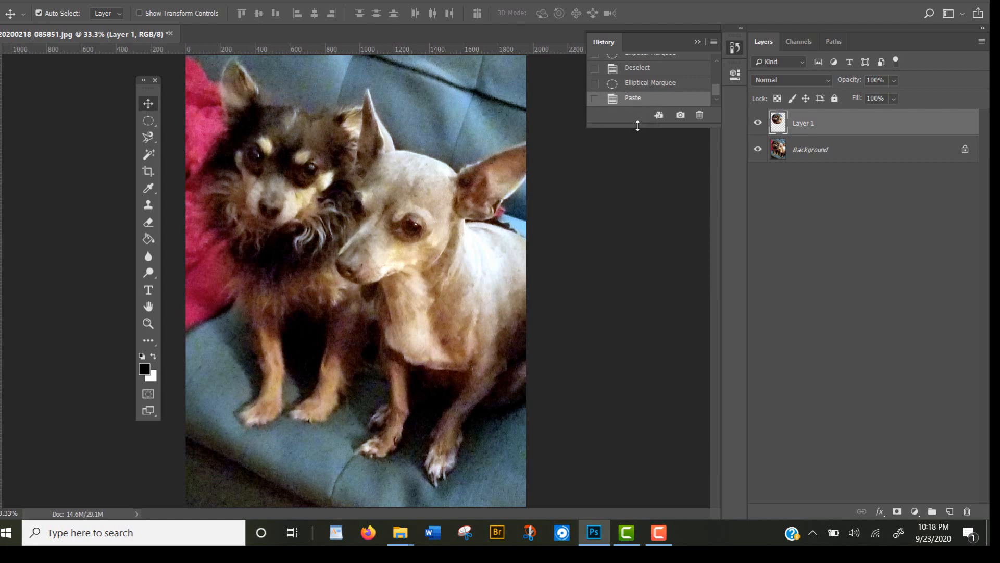
Enlarge the History panel and step back to the Deselect state before the last elliptical selection and paste.
{"action": "left_click_drag", "start_coordinate": [638, 126], "coordinate": [662, 252]}
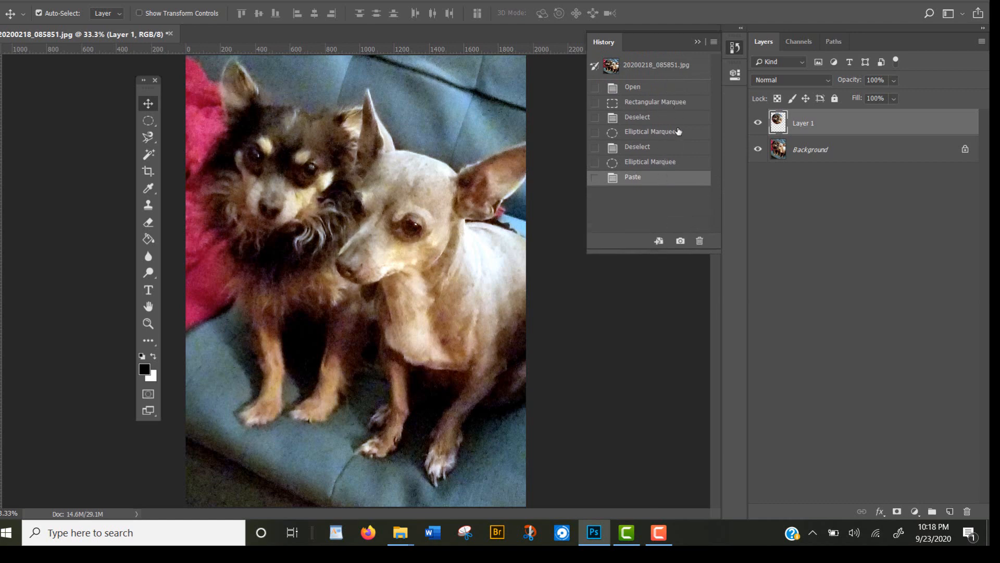
{"action": "left_click", "coordinate": [669, 163]}
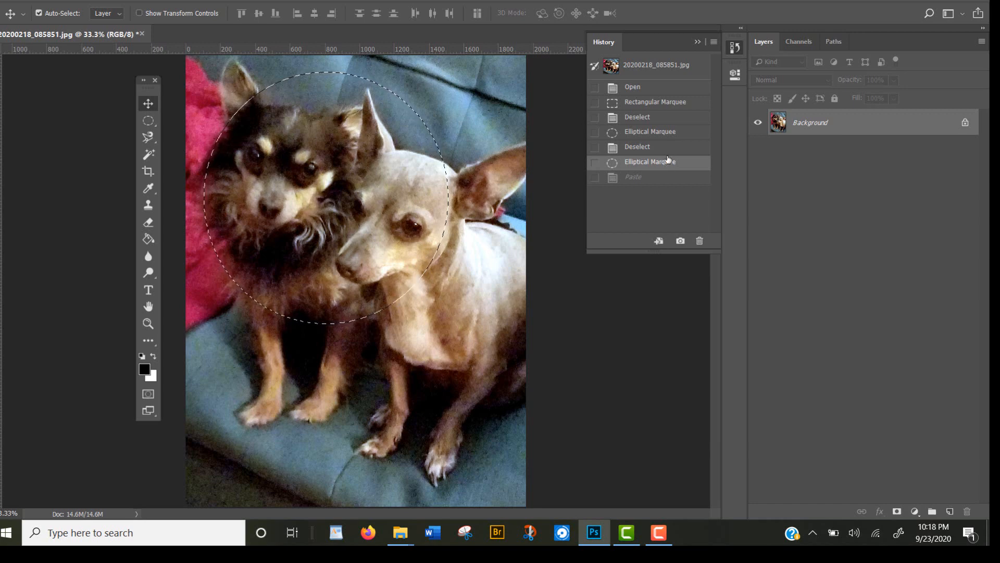
{"action": "left_click", "coordinate": [666, 148]}
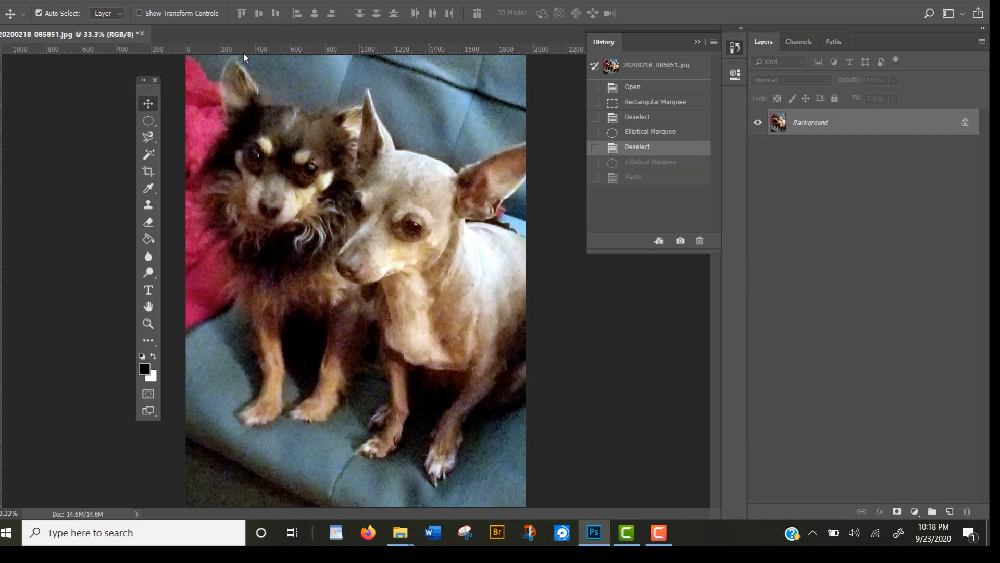
Set the Elliptical Marquee's feather to 10 px and draw an oval selection around the dark dog's head.
{"action": "left_click", "coordinate": [149, 120]}
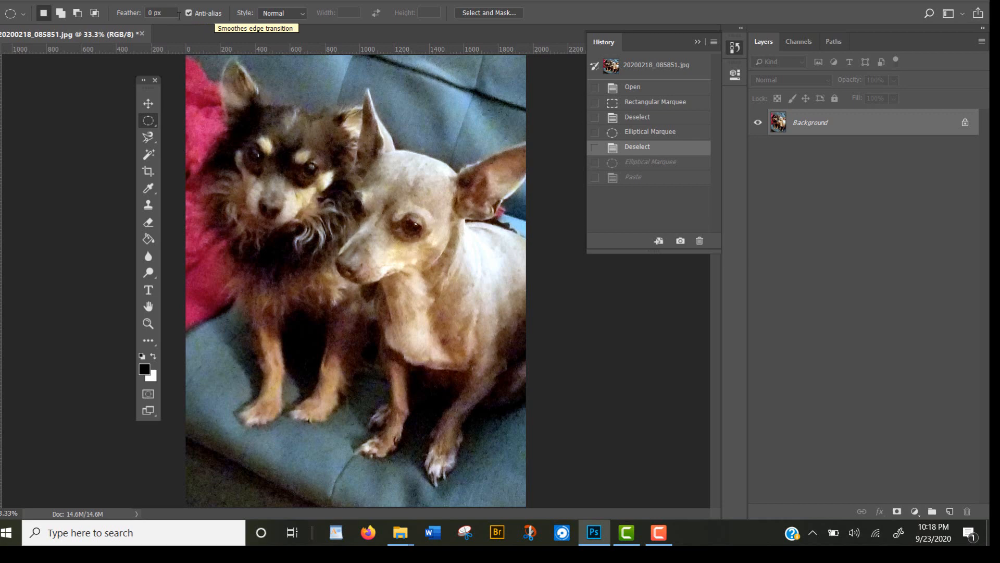
{"action": "left_click", "coordinate": [150, 13]}
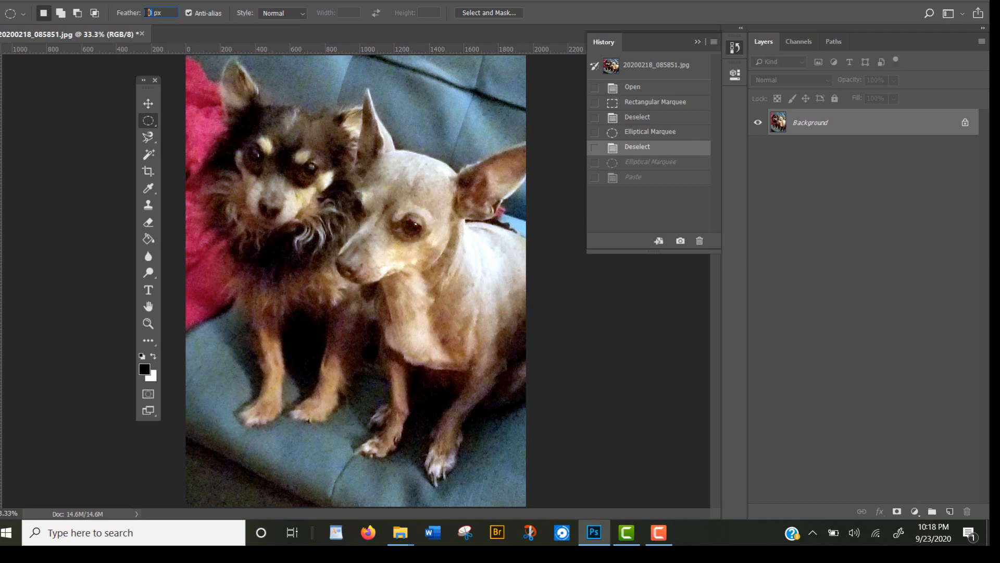
{"action": "type", "text": "10"}
{"action": "left_click_drag", "start_coordinate": [200, 66], "coordinate": [385, 284]}
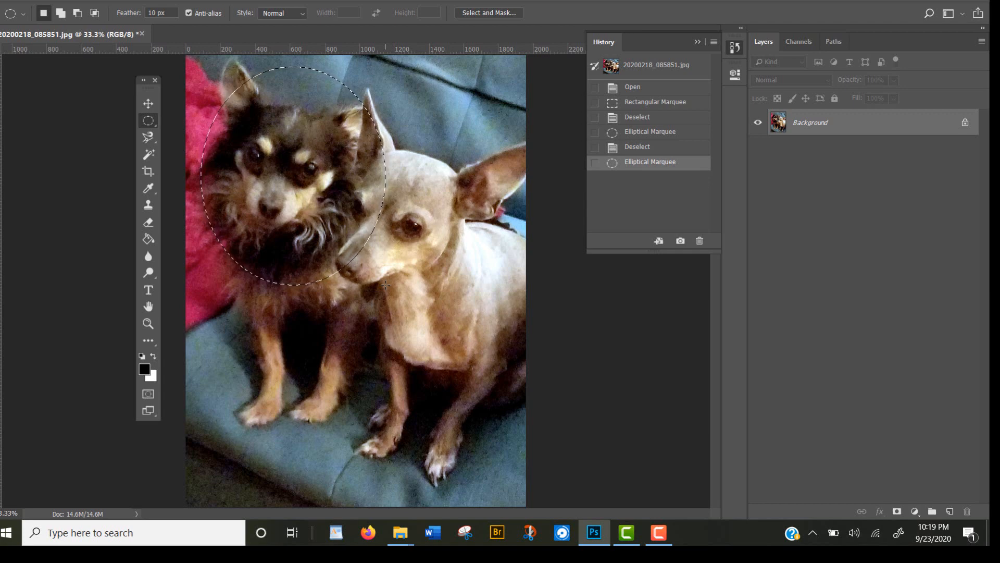
Paste a copy of the feathered head onto a new layer and move it to the photo's lower-right area.
{"action": "key", "text": "ctrl+v"}
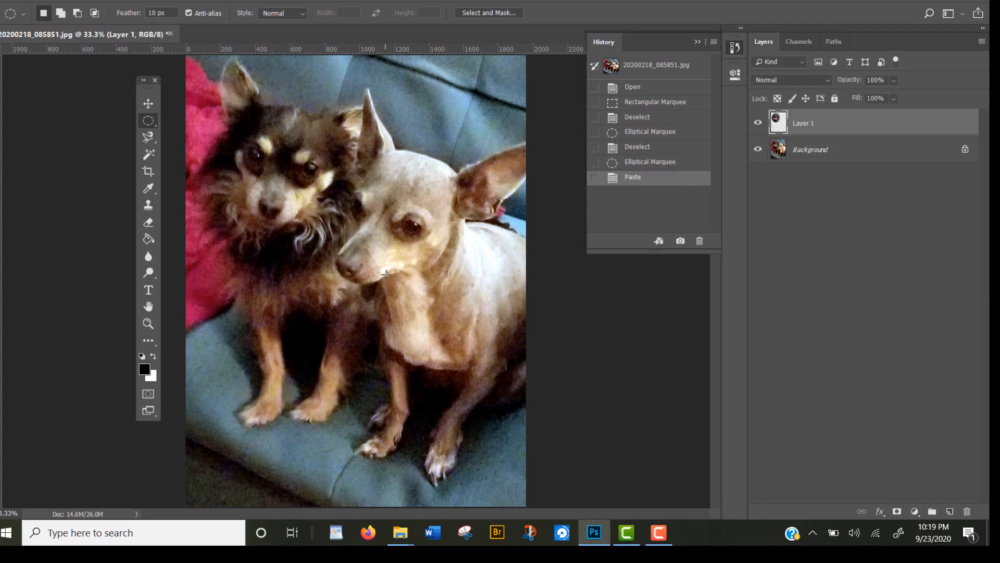
{"action": "left_click", "coordinate": [148, 104]}
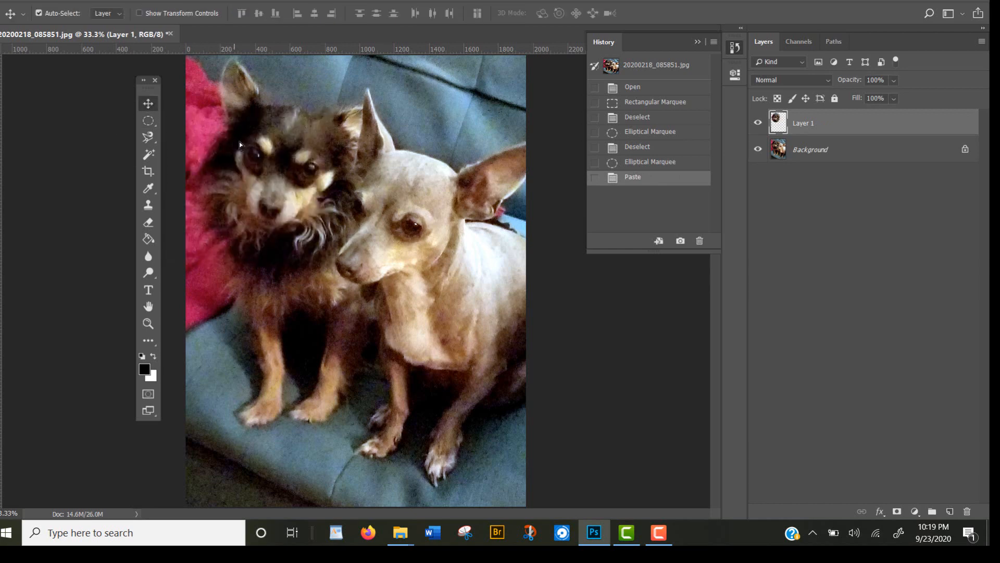
{"action": "left_click_drag", "start_coordinate": [235, 143], "coordinate": [360, 353]}
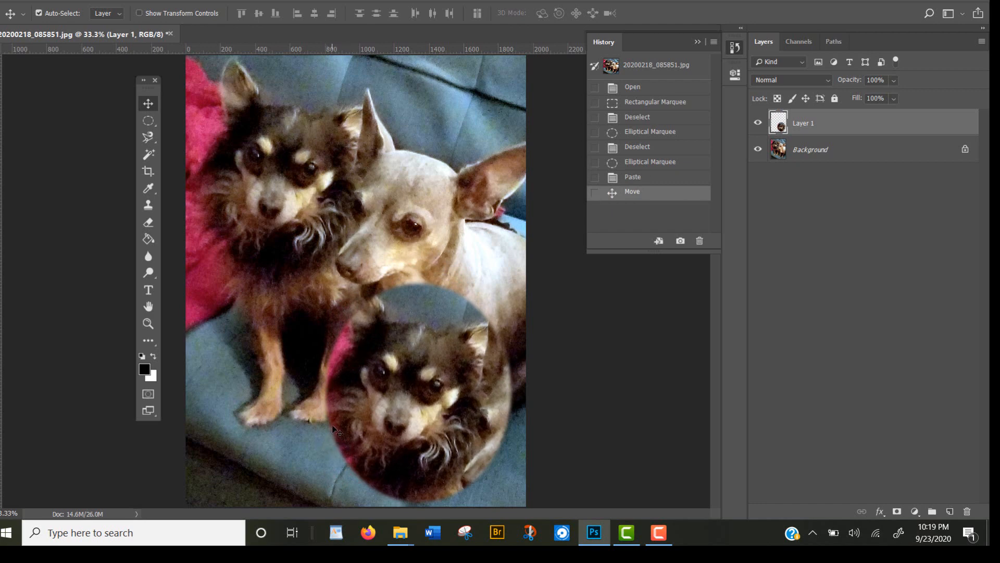
Step back through the history to the last Elliptical Marquee state, before the paste and move, and clear the oval selection.
{"action": "key", "text": "ctrl"}
{"action": "key", "text": "ctrl+z"}
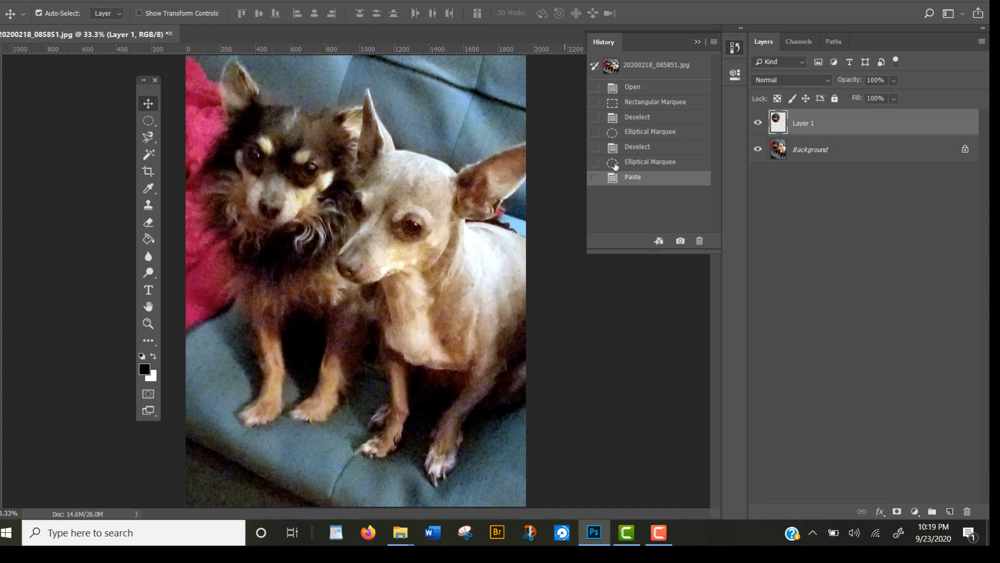
{"action": "left_click", "coordinate": [671, 163]}
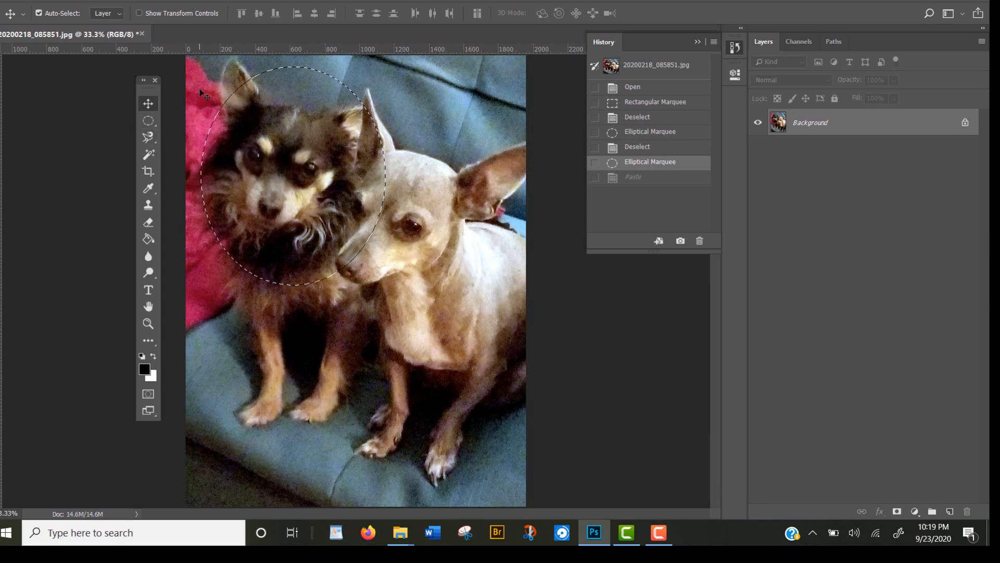
{"action": "key", "text": "m"}
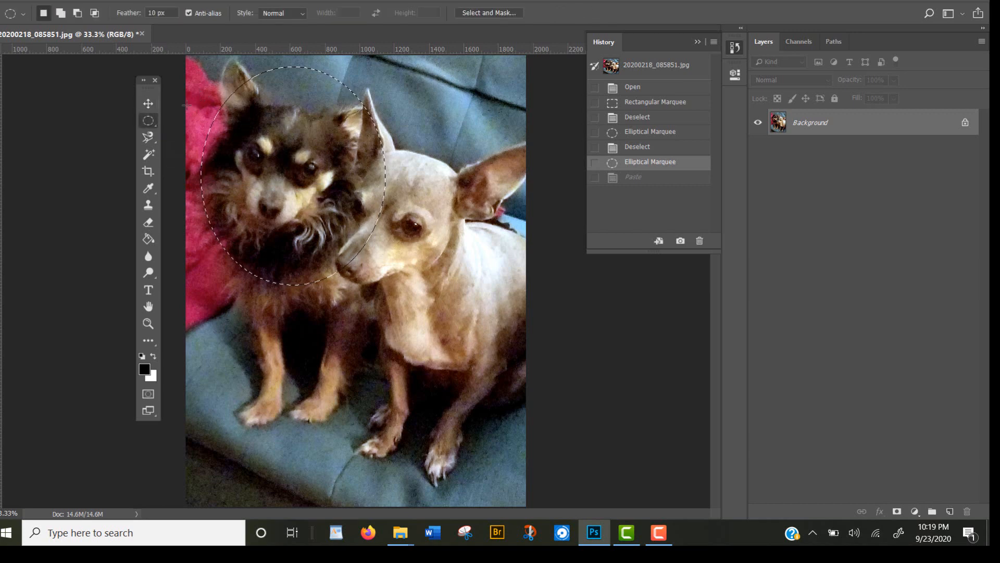
{"action": "left_click", "coordinate": [197, 89]}
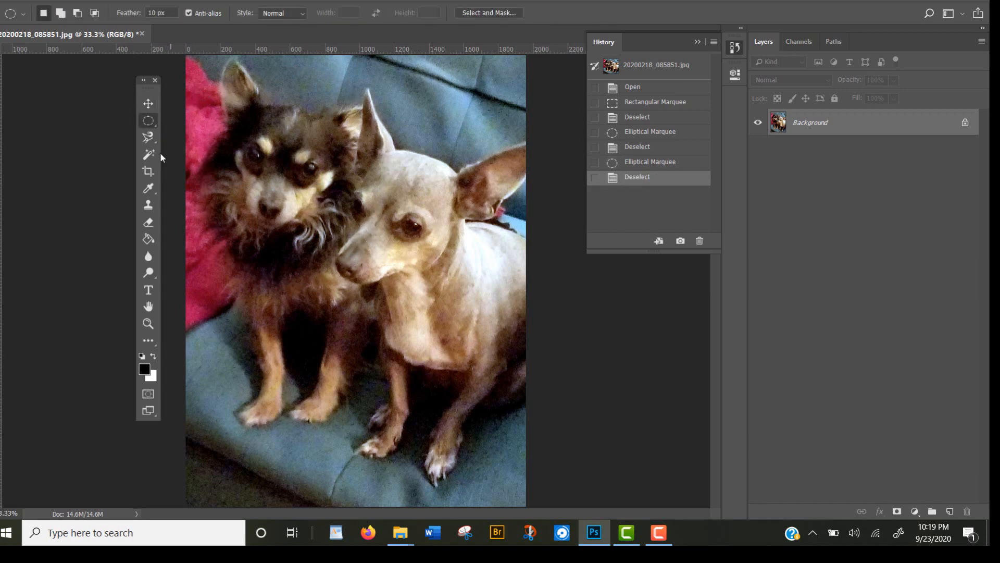
Draw freehand Lasso selections around the dark dog's head and across the light dog's forehead, deselecting each one.
{"action": "left_click", "coordinate": [149, 138]}
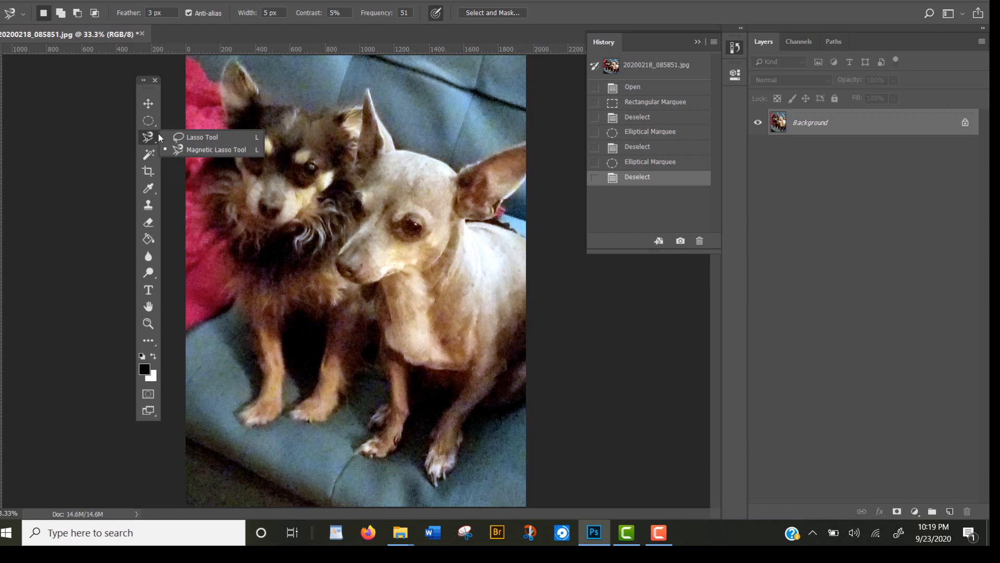
{"action": "left_click", "coordinate": [196, 138]}
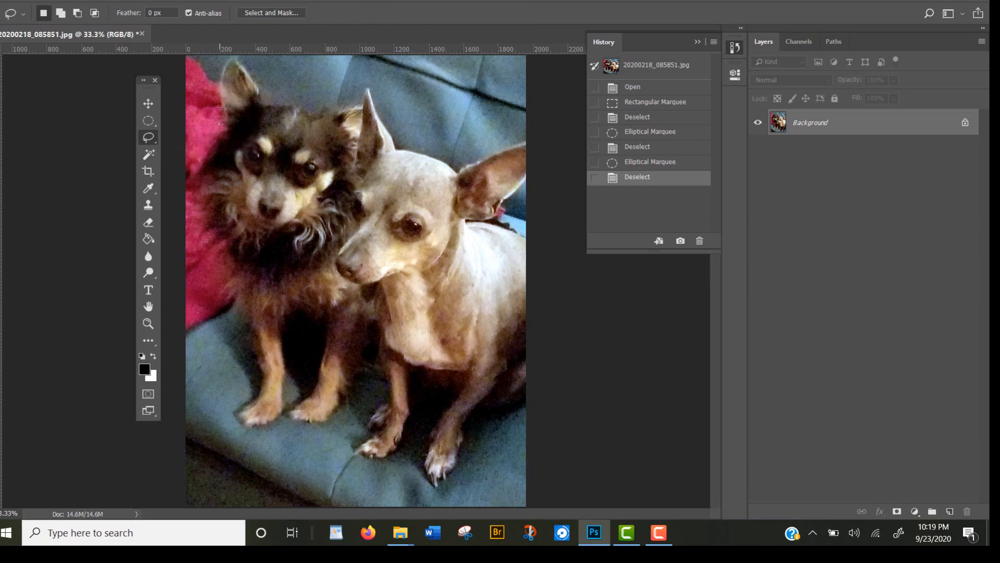
{"action": "mouse_move", "coordinate": [219, 123]}
{"action": "left_mouse_down"}
{"action": "mouse_move", "coordinate": [242, 94]}
{"action": "mouse_move", "coordinate": [315, 90]}
{"action": "mouse_move", "coordinate": [351, 112]}
{"action": "mouse_move", "coordinate": [378, 158]}
{"action": "mouse_move", "coordinate": [381, 212]}
{"action": "mouse_move", "coordinate": [349, 281]}
{"action": "mouse_move", "coordinate": [286, 314]}
{"action": "mouse_move", "coordinate": [241, 308]}
{"action": "mouse_move", "coordinate": [190, 203]}
{"action": "mouse_move", "coordinate": [219, 123]}
{"action": "left_mouse_up"}
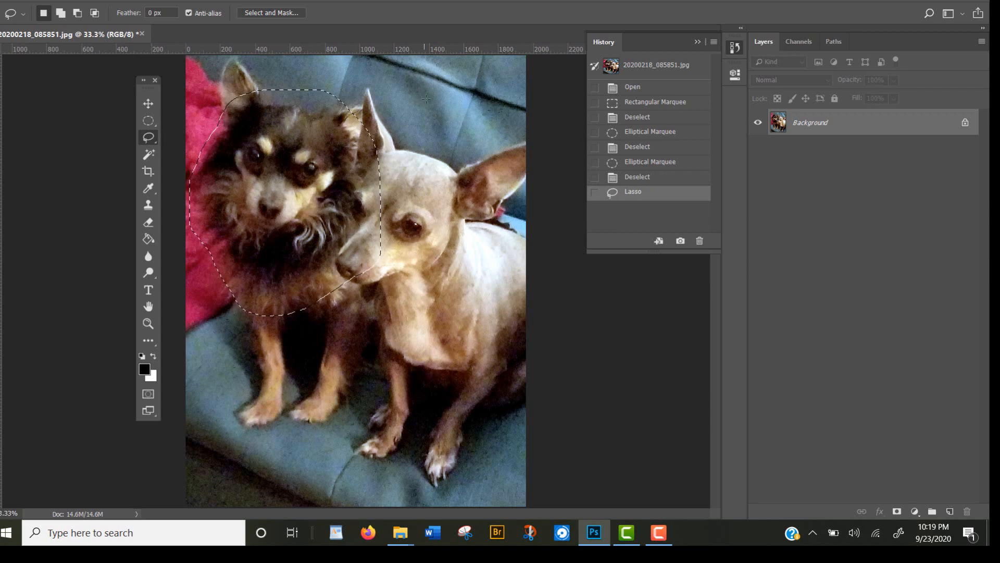
{"action": "key", "text": "ctrl+d"}
{"action": "mouse_move", "coordinate": [431, 109]}
{"action": "left_mouse_down"}
{"action": "mouse_move", "coordinate": [472, 134]}
{"action": "mouse_move", "coordinate": [484, 166]}
{"action": "mouse_move", "coordinate": [478, 215]}
{"action": "mouse_move", "coordinate": [438, 235]}
{"action": "mouse_move", "coordinate": [406, 236]}
{"action": "mouse_move", "coordinate": [367, 171]}
{"action": "left_mouse_up"}
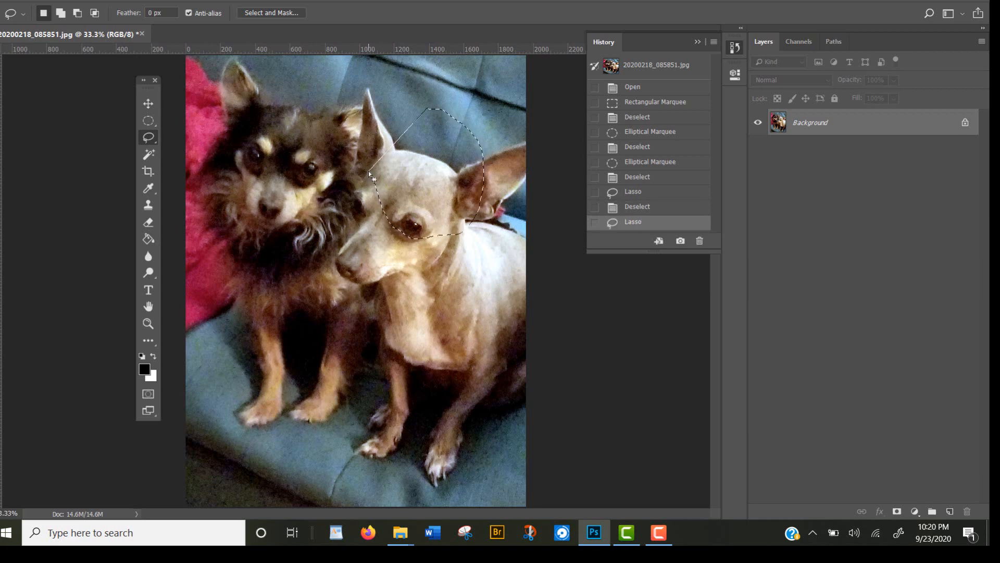
{"action": "left_click", "coordinate": [379, 116]}
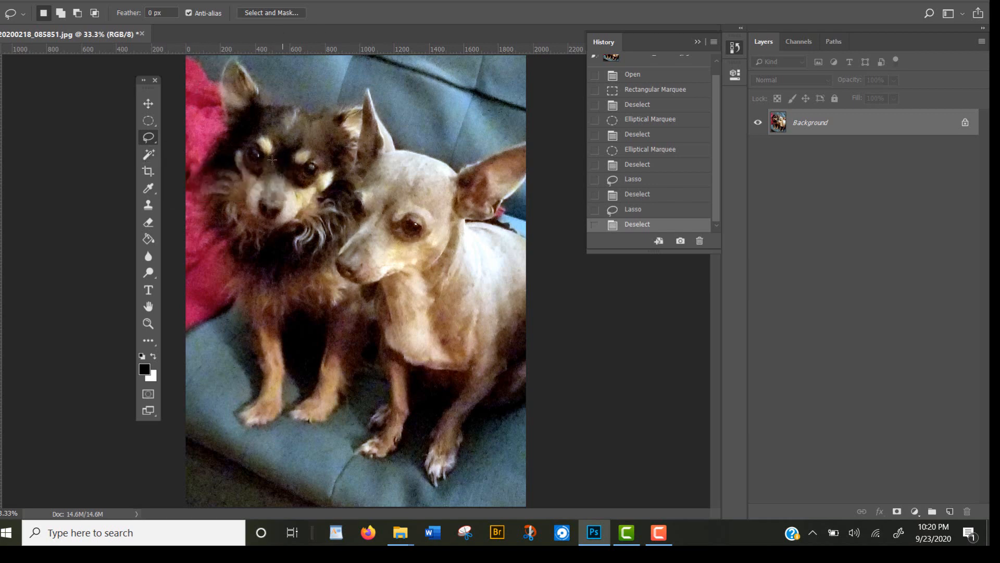
Use the Magic Wand at its current tolerance to select dark fur, the ear, the pink blanket and two blue couch areas in turn.
{"action": "left_click", "coordinate": [149, 323]}
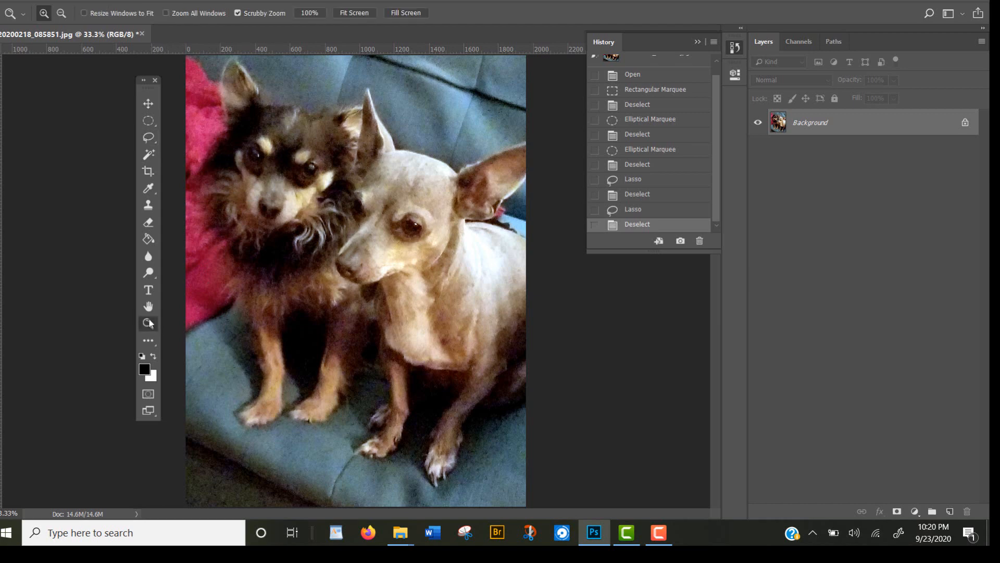
{"action": "left_click", "coordinate": [266, 170]}
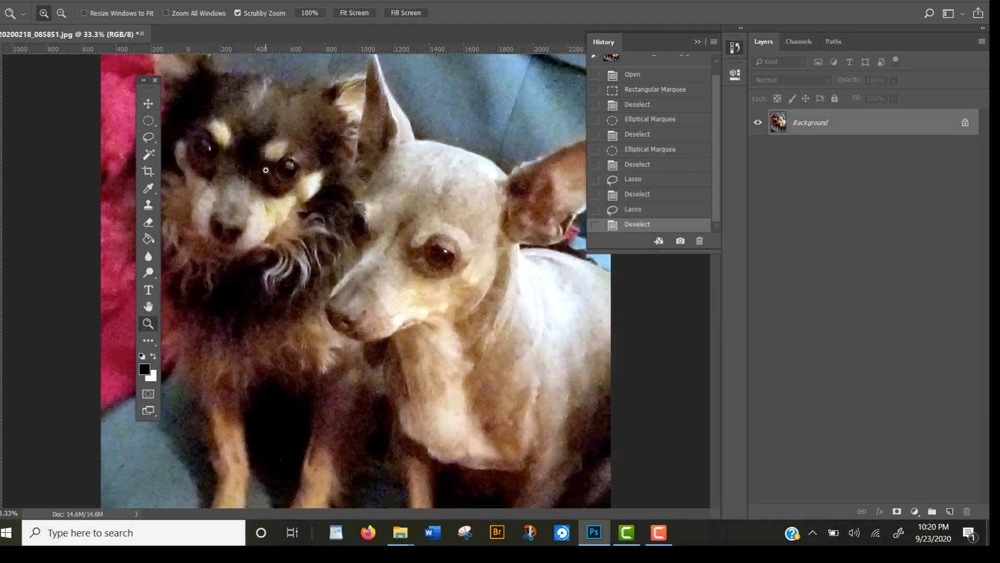
{"action": "left_click", "coordinate": [242, 172]}
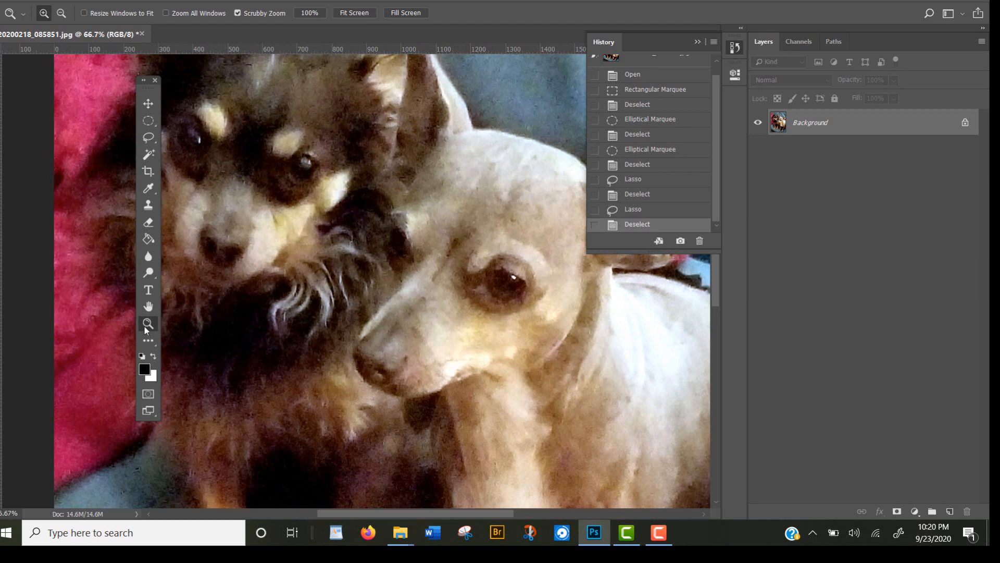
{"action": "left_click", "coordinate": [148, 307]}
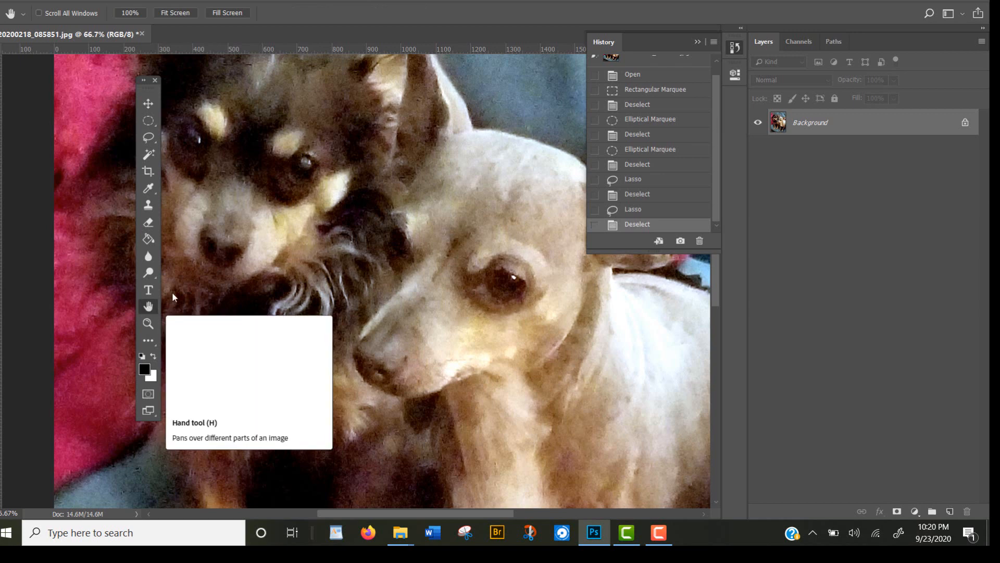
{"action": "left_click_drag", "start_coordinate": [219, 182], "coordinate": [342, 248]}
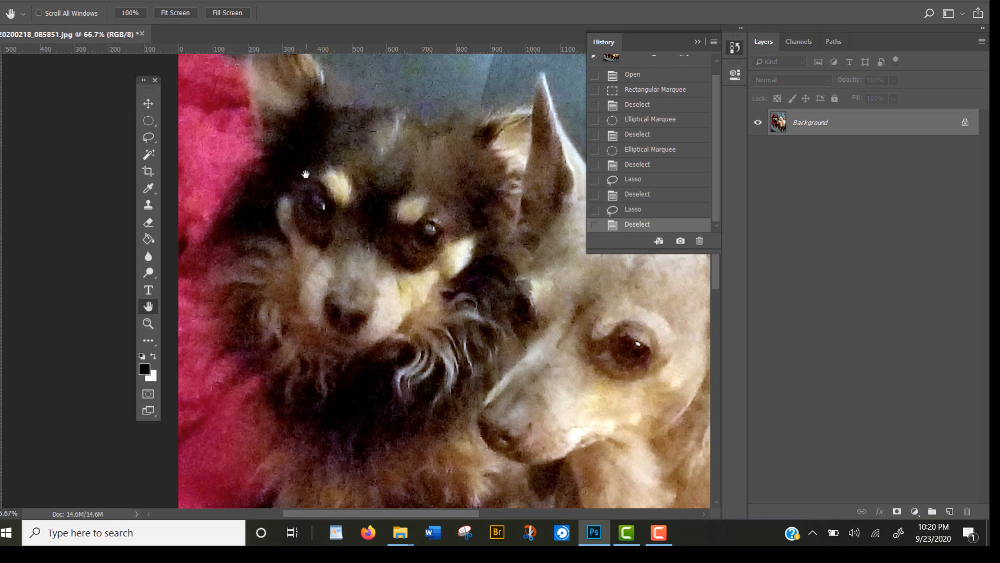
{"action": "left_click", "coordinate": [148, 155]}
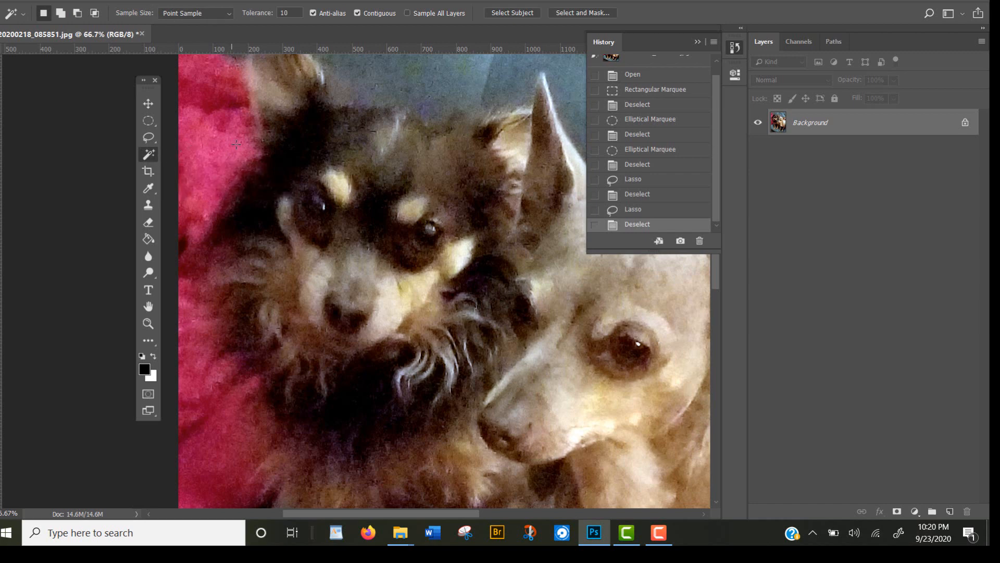
{"action": "left_click", "coordinate": [288, 149]}
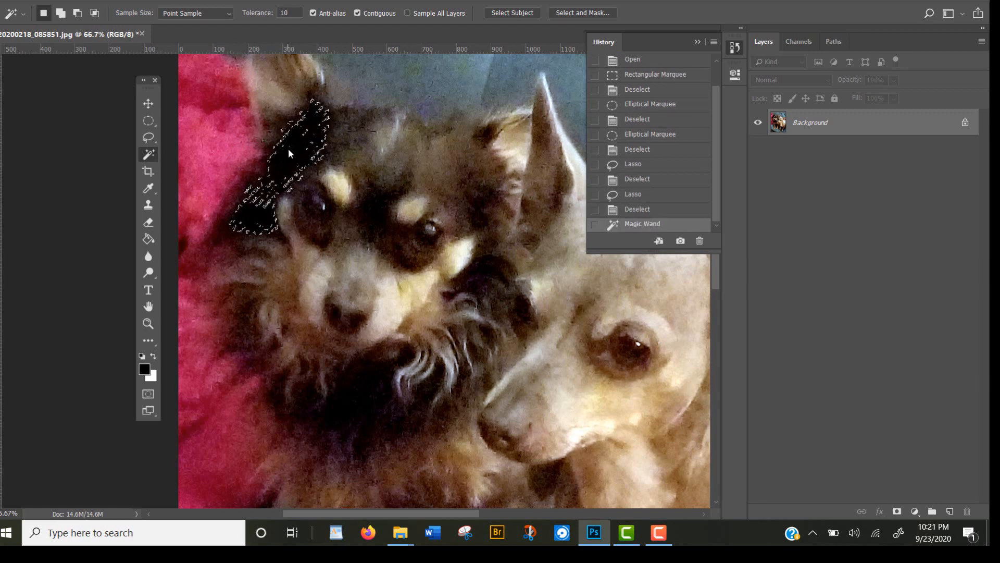
{"action": "left_click", "coordinate": [275, 94]}
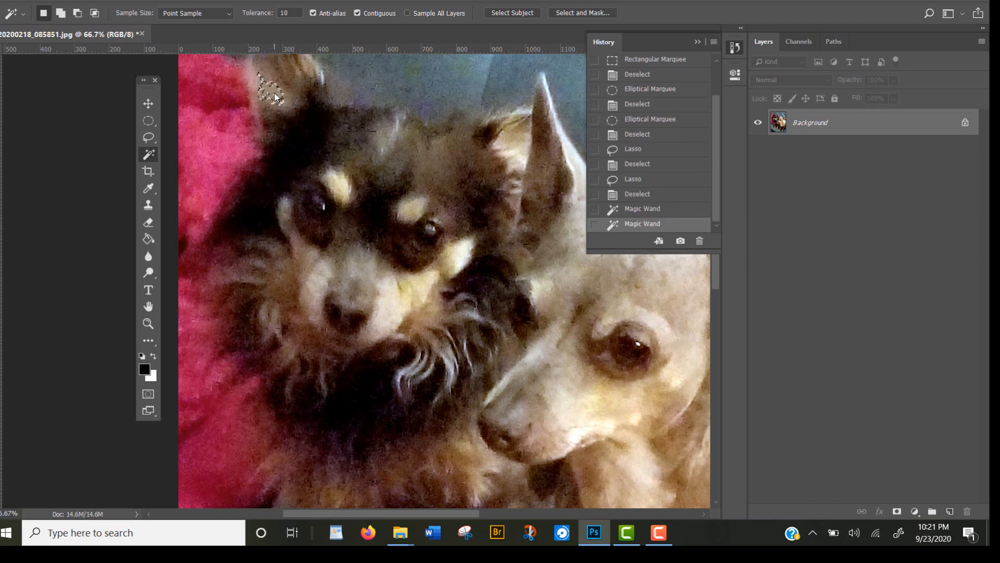
{"action": "left_click", "coordinate": [212, 157]}
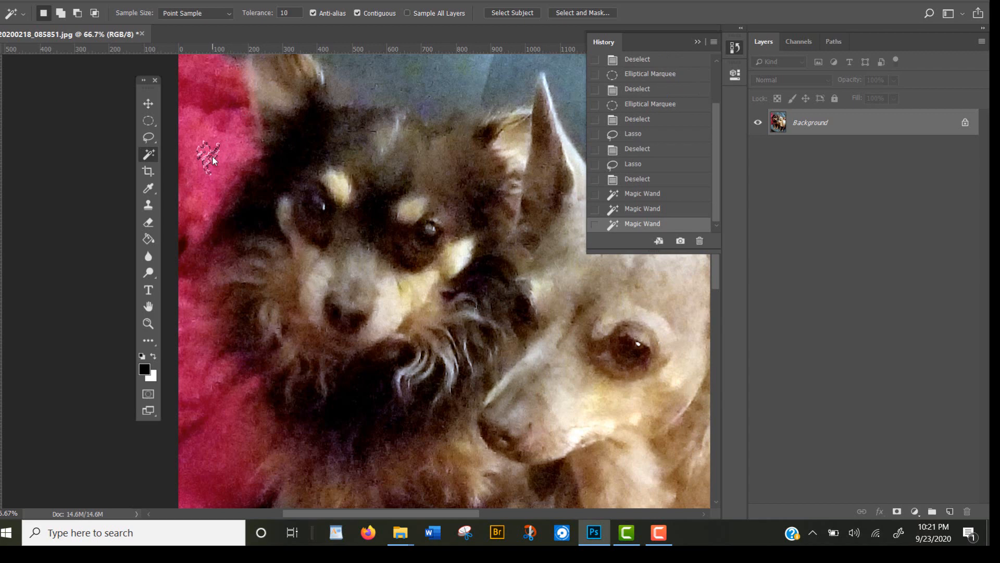
{"action": "left_click", "coordinate": [406, 83]}
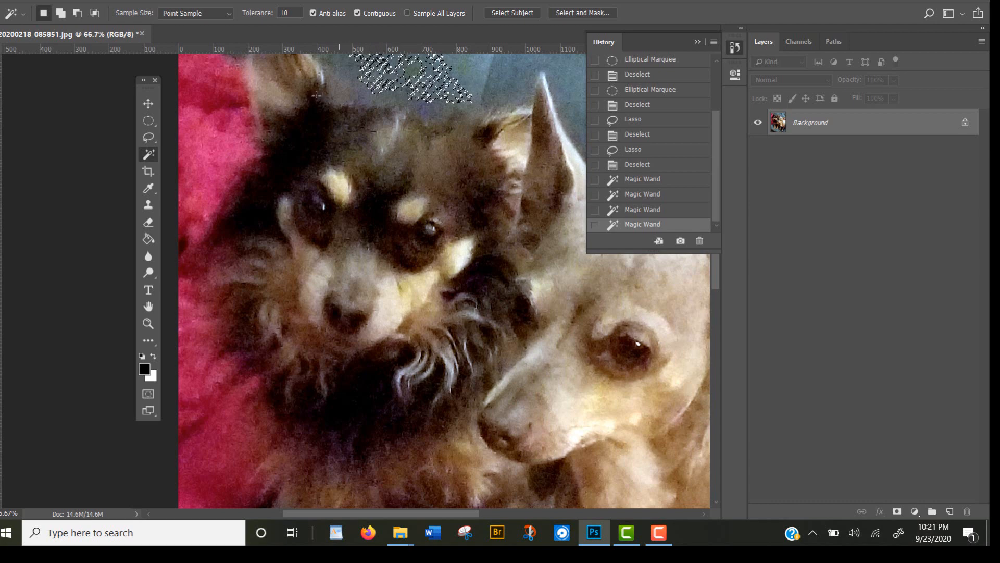
{"action": "left_click", "coordinate": [338, 70]}
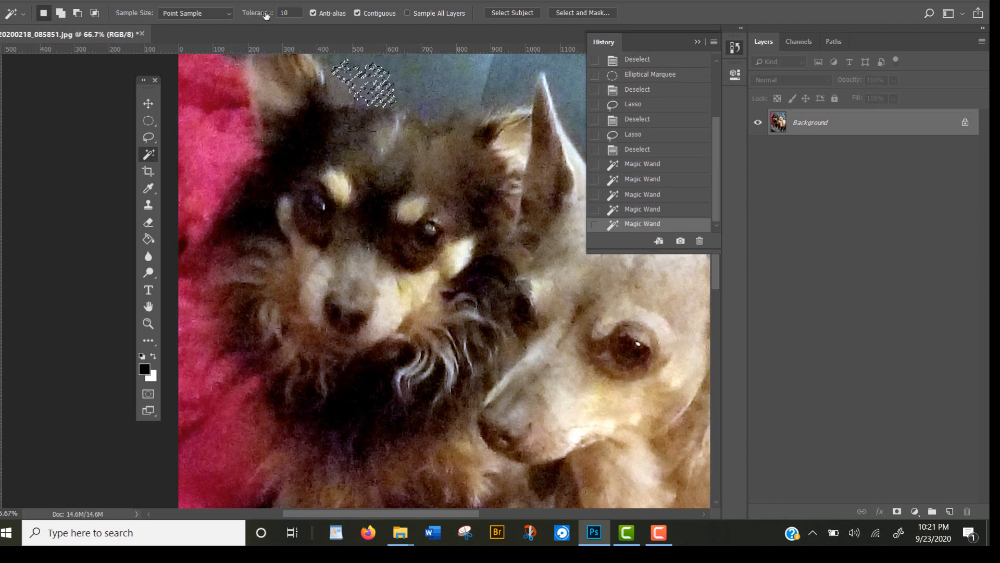
Set the Magic Wand tolerance to 20 and select the dark fur, the blue couch and the pink blanket in turn.
{"action": "left_click", "coordinate": [296, 12]}
{"action": "type", "text": "20"}
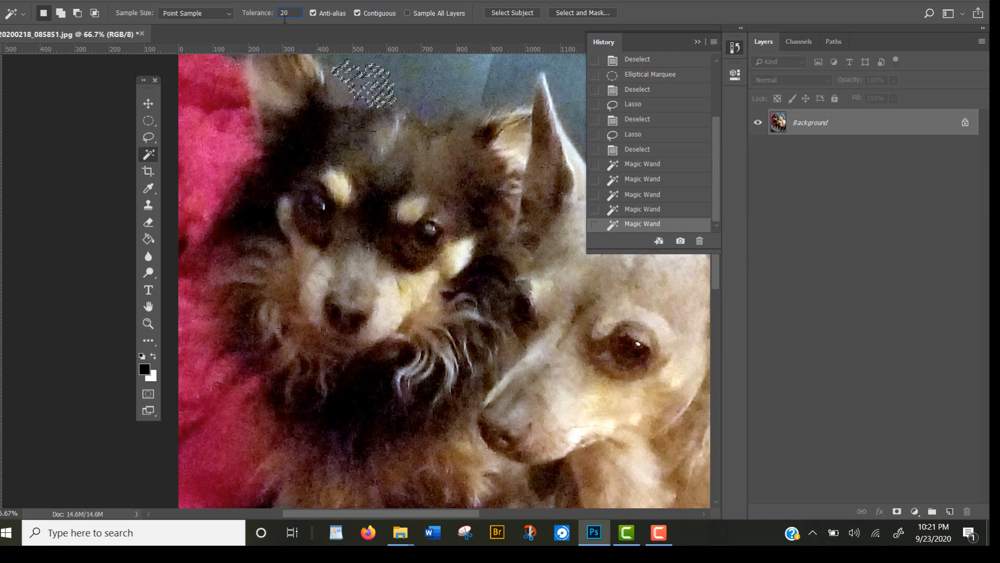
{"action": "left_click", "coordinate": [307, 134]}
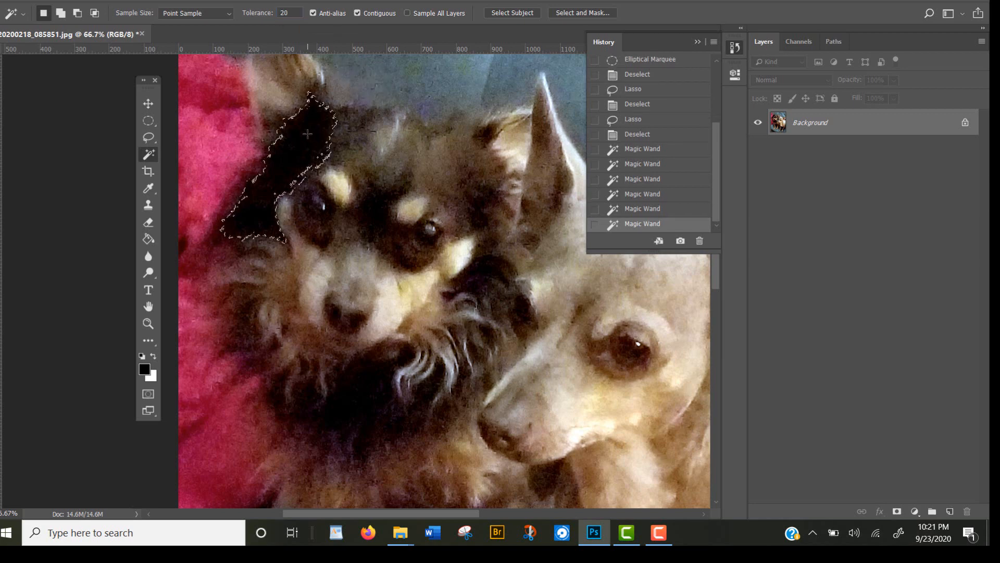
{"action": "left_click", "coordinate": [381, 76]}
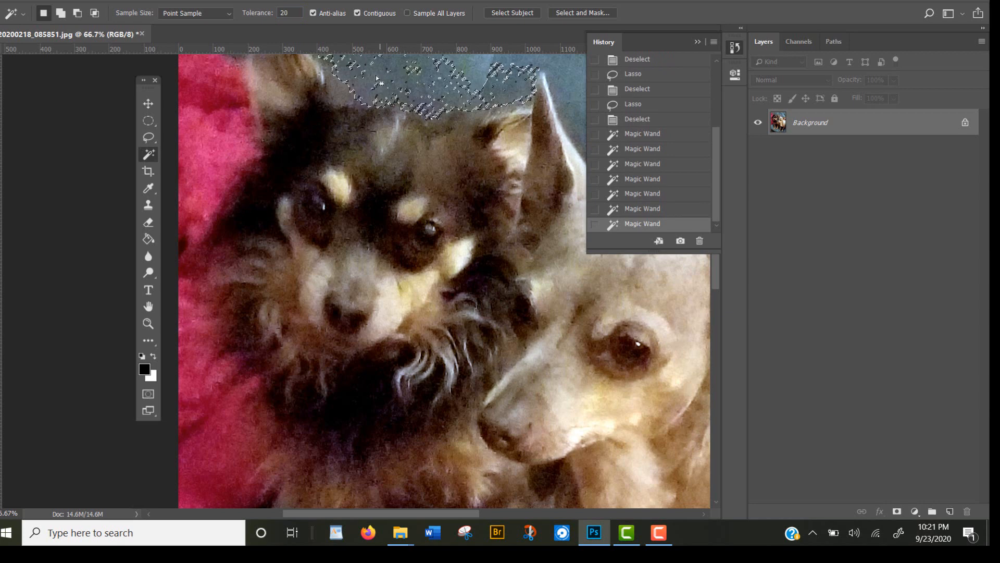
{"action": "left_click", "coordinate": [222, 147]}
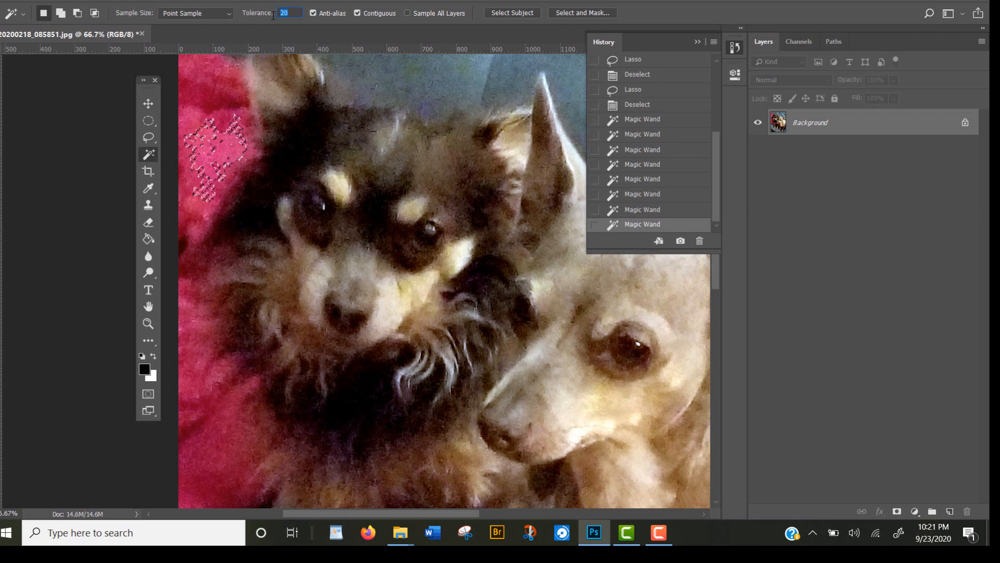
Set the Magic Wand tolerance to 30 and select the fur, couch and blanket in turn, moving the History panel off the image.
{"action": "type", "text": "30"}
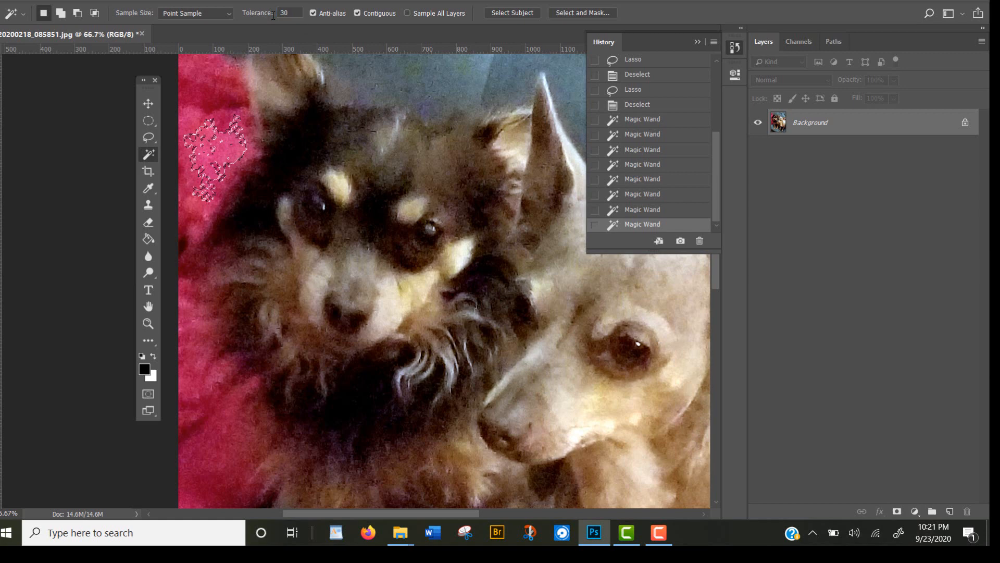
{"action": "key", "text": "Return"}
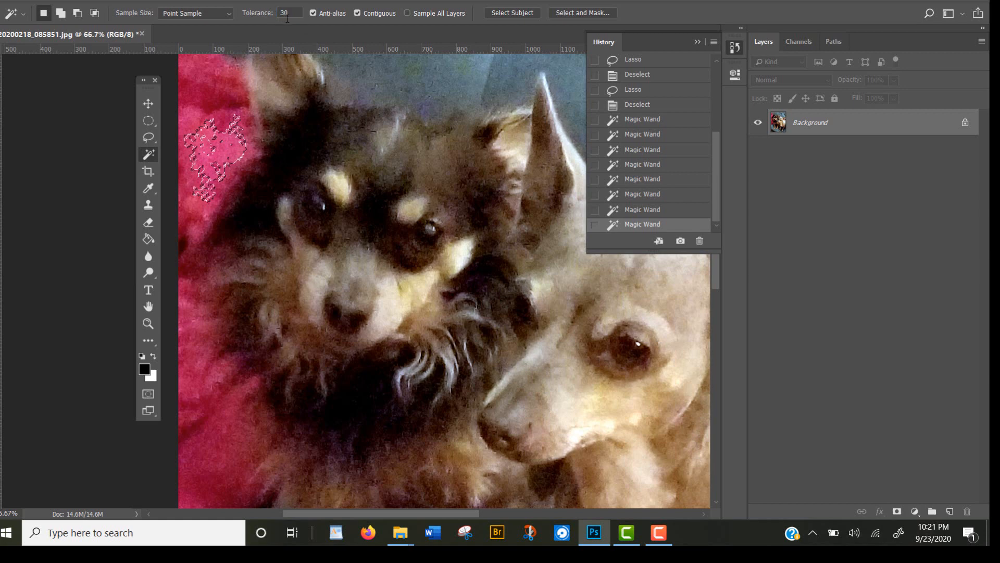
{"action": "left_click", "coordinate": [308, 147]}
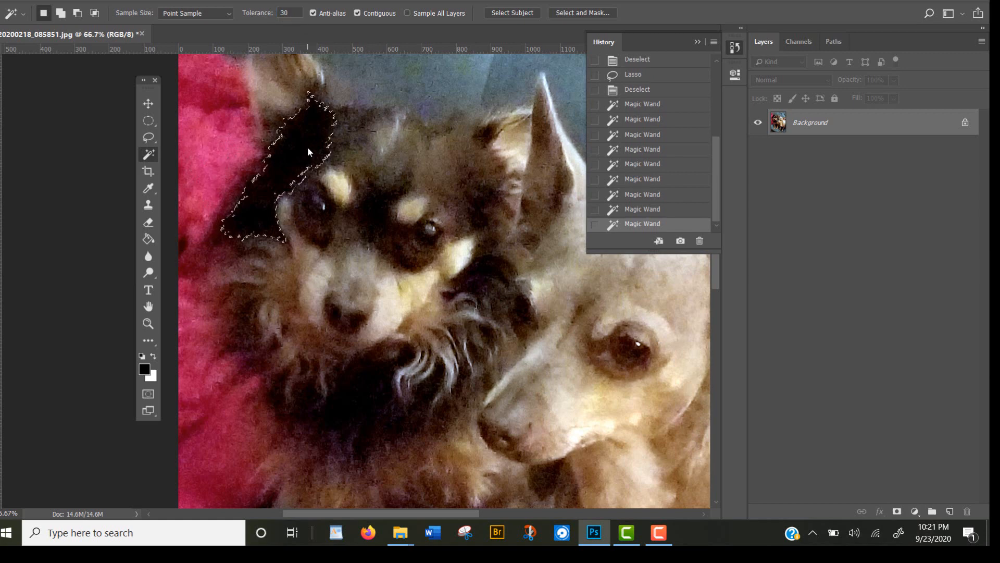
{"action": "left_click", "coordinate": [380, 78]}
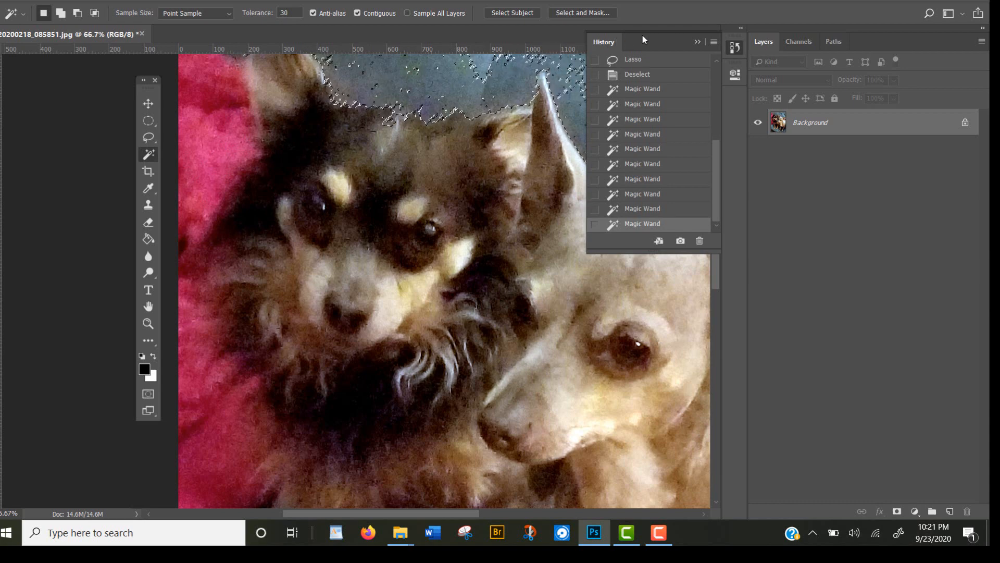
{"action": "left_click_drag", "start_coordinate": [642, 34], "coordinate": [805, 153]}
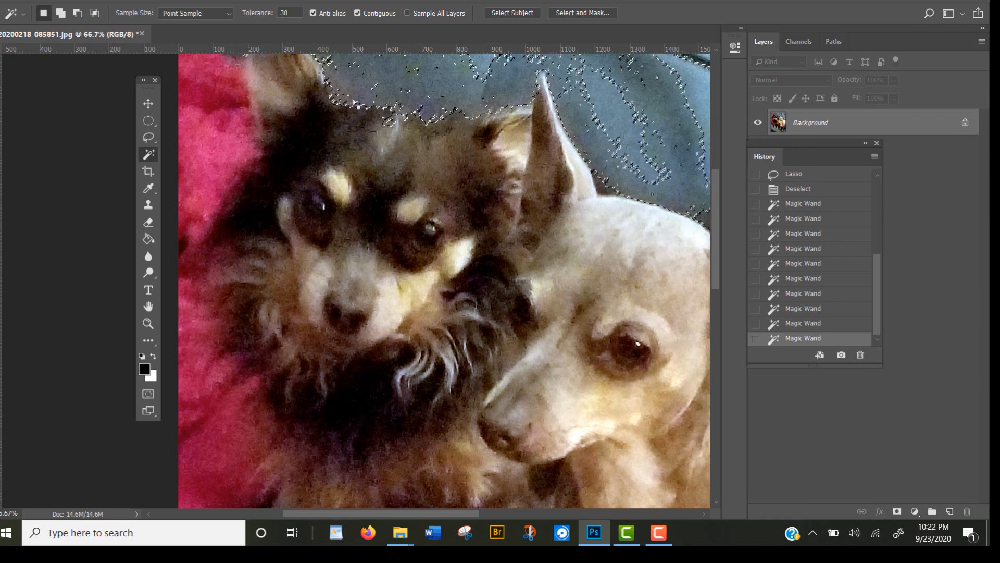
{"action": "left_click", "coordinate": [206, 145]}
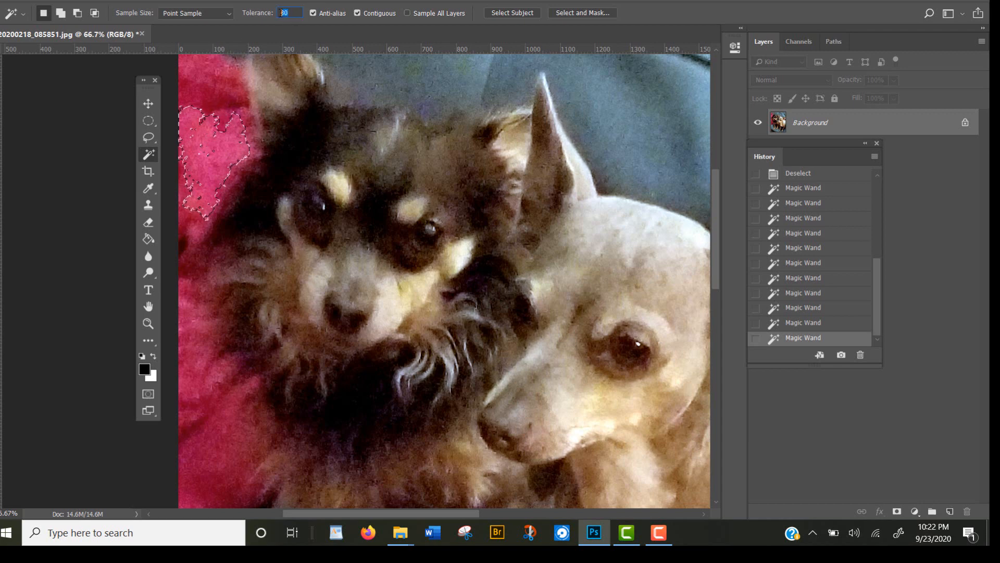
Set the Magic Wand tolerance to 40 and select the blue couch, the dark fur and the pink blanket in turn.
{"action": "type", "text": "40"}
{"action": "left_click", "coordinate": [418, 81]}
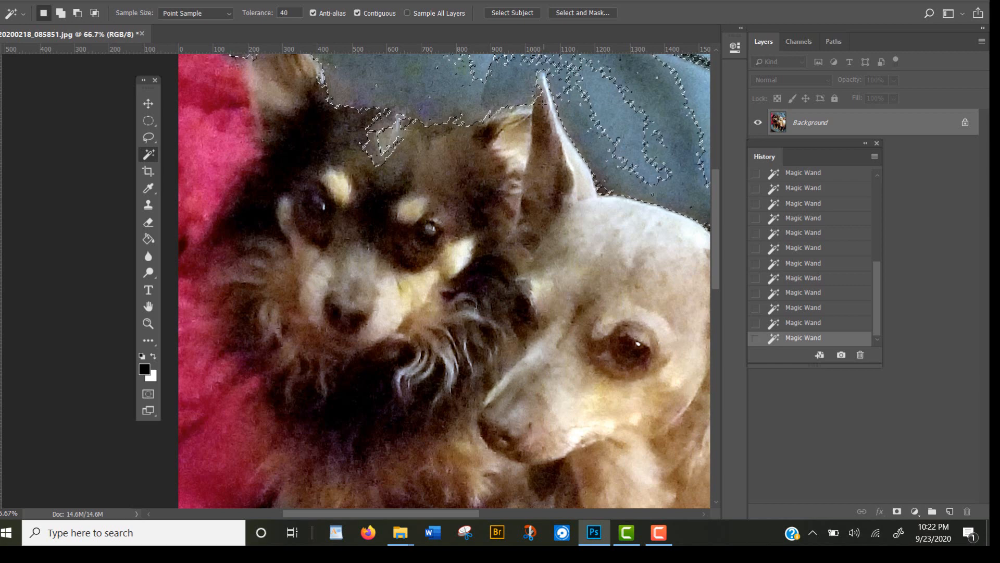
{"action": "left_click", "coordinate": [291, 162]}
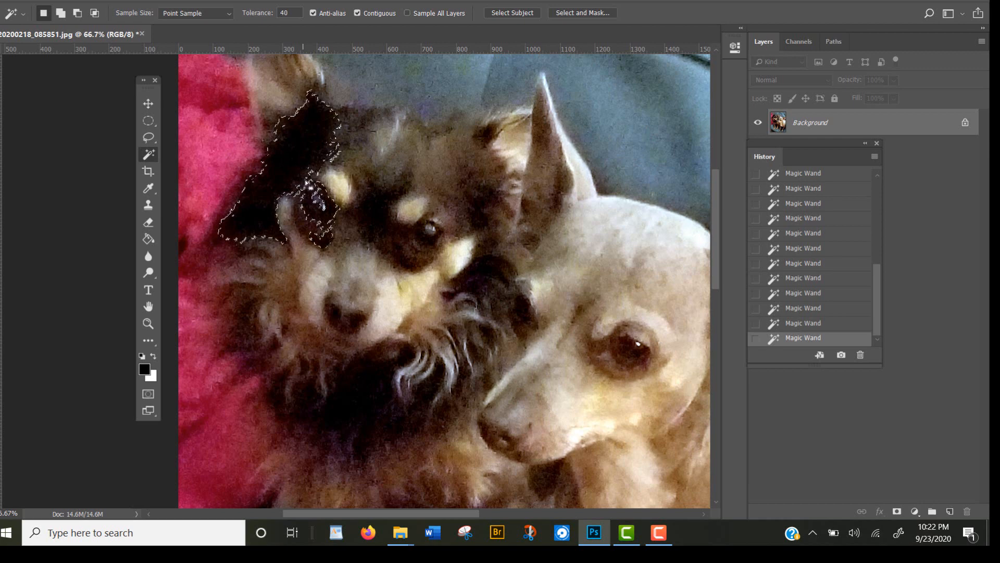
{"action": "left_click", "coordinate": [203, 158]}
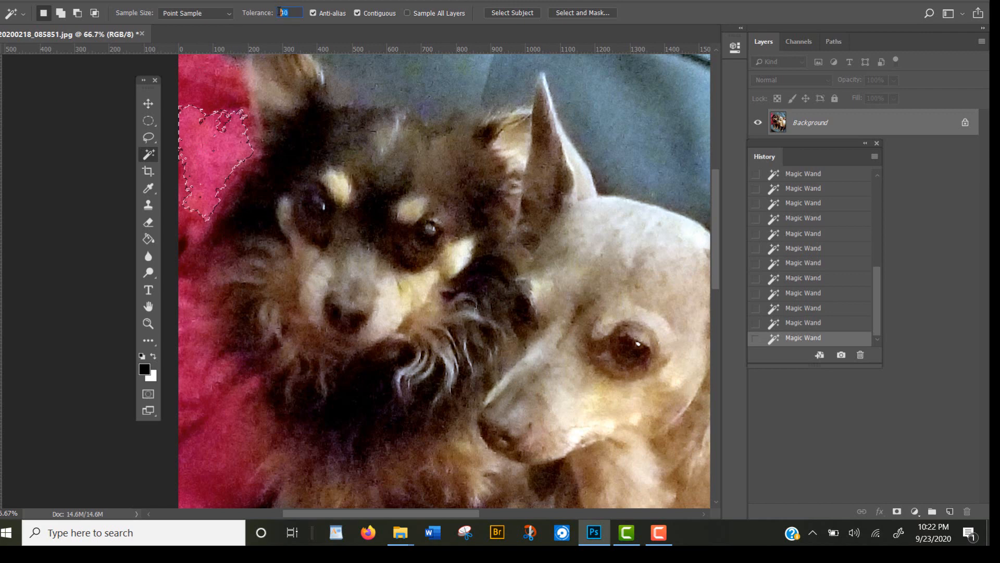
Set the Magic Wand tolerance to 50 and select the blue couch, followed by the dark fur above the dog's eye.
{"action": "type", "text": "50"}
{"action": "left_click", "coordinate": [427, 76]}
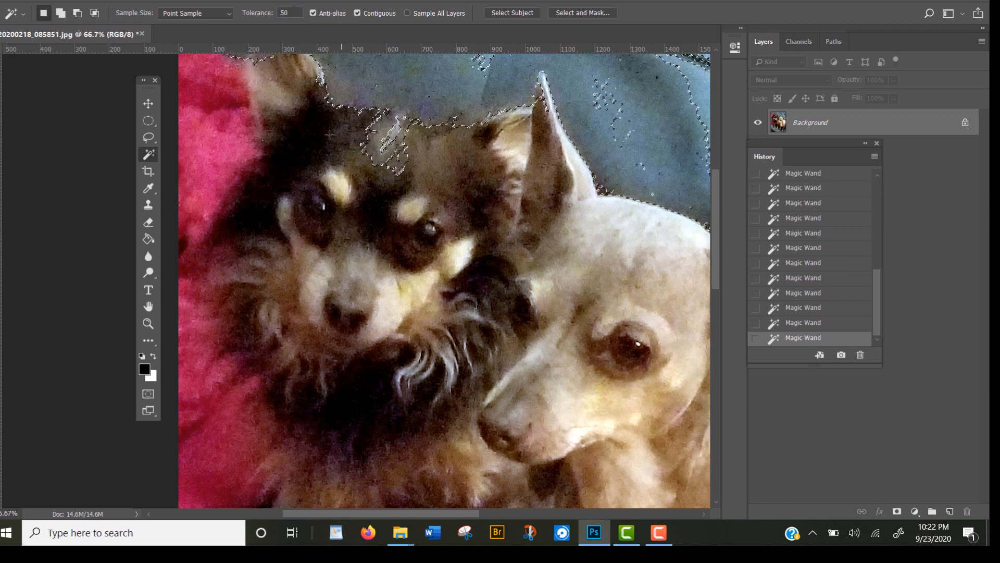
{"action": "left_click", "coordinate": [311, 145]}
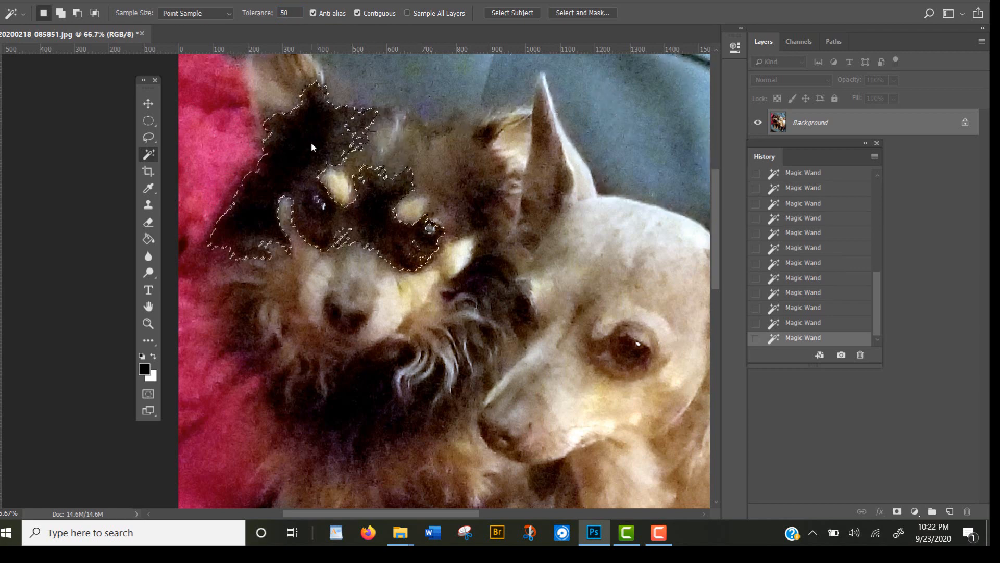
Set the Magic Wand tolerance to 60, select the blue couch, dark fur and pink blanket in turn, and clear the selection.
{"action": "left_click", "coordinate": [290, 12]}
{"action": "type", "text": "60"}
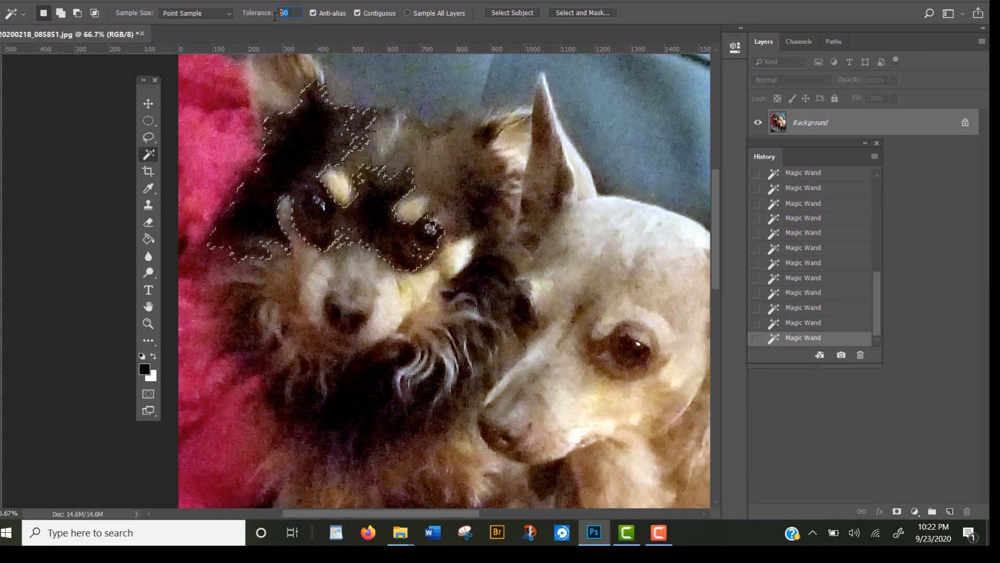
{"action": "left_click", "coordinate": [404, 84]}
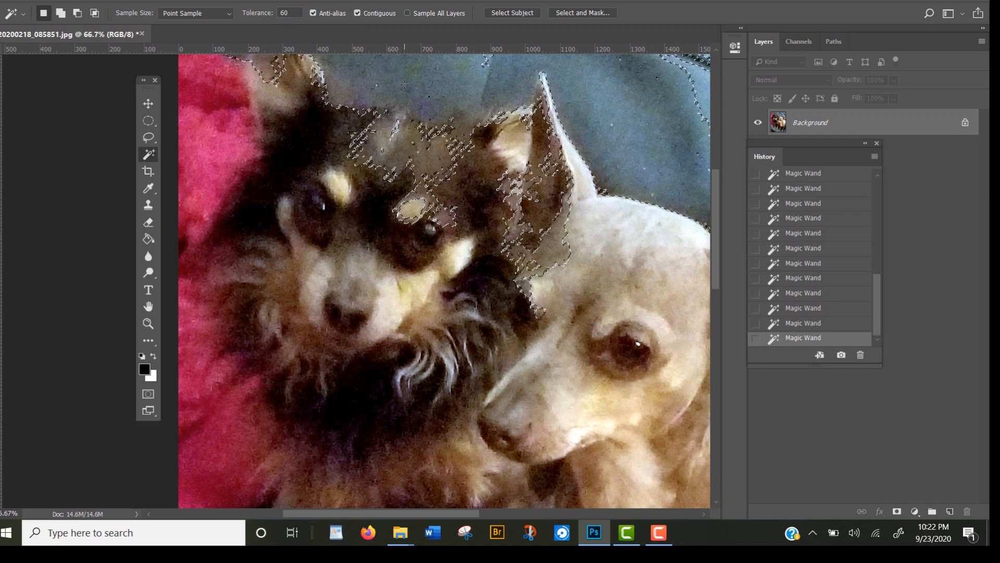
{"action": "left_click", "coordinate": [303, 144]}
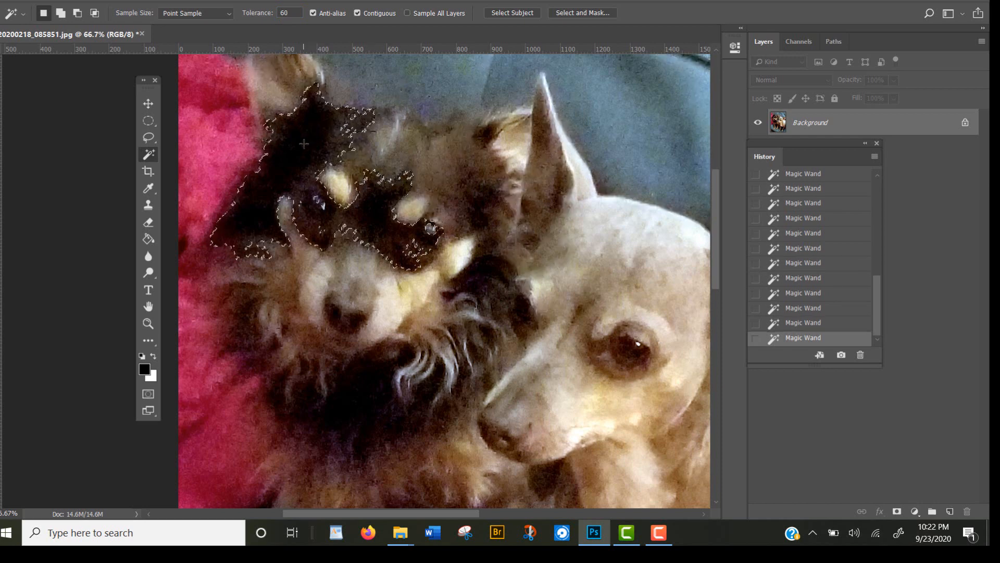
{"action": "left_click", "coordinate": [188, 134]}
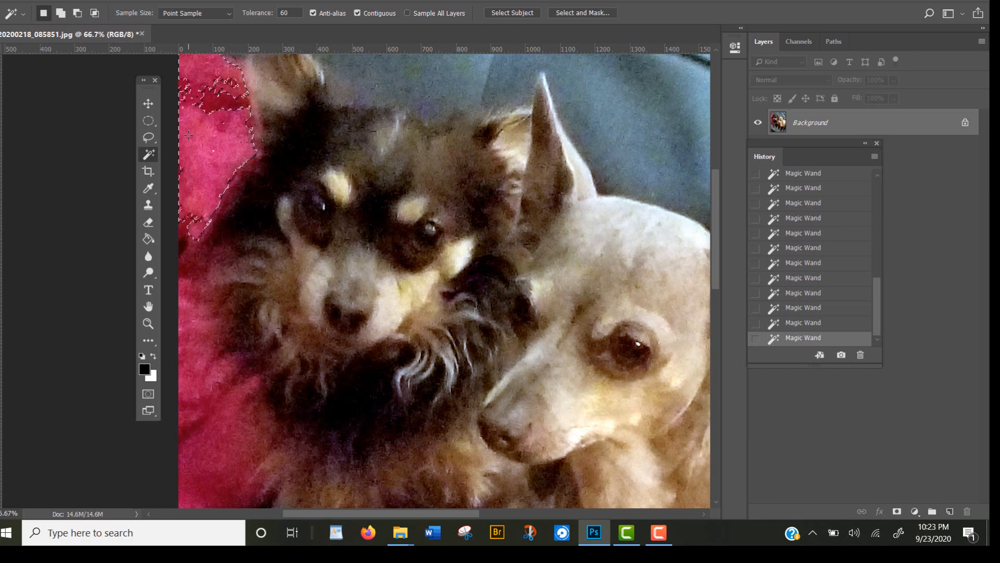
{"action": "left_click", "coordinate": [149, 121]}
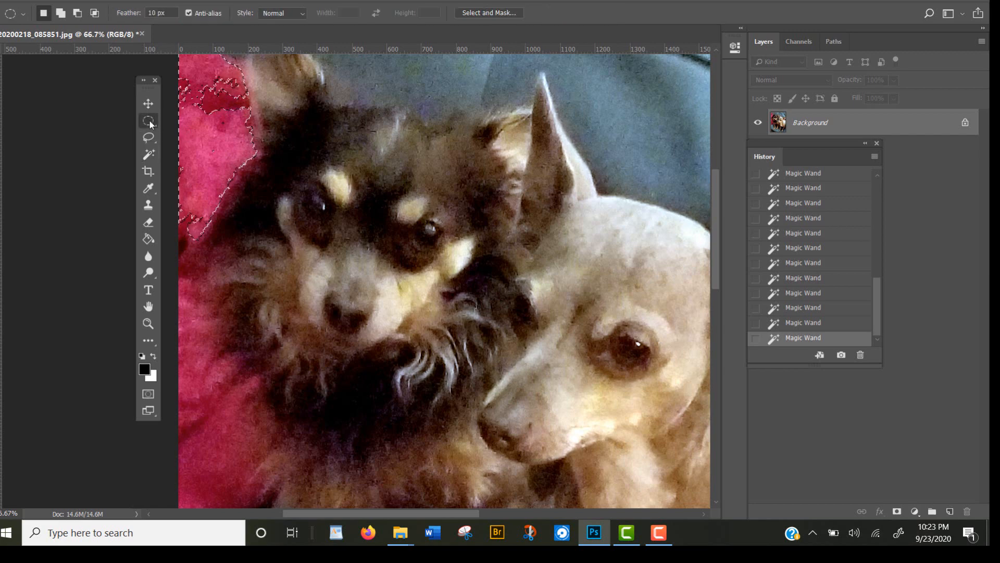
{"action": "left_click", "coordinate": [210, 260]}
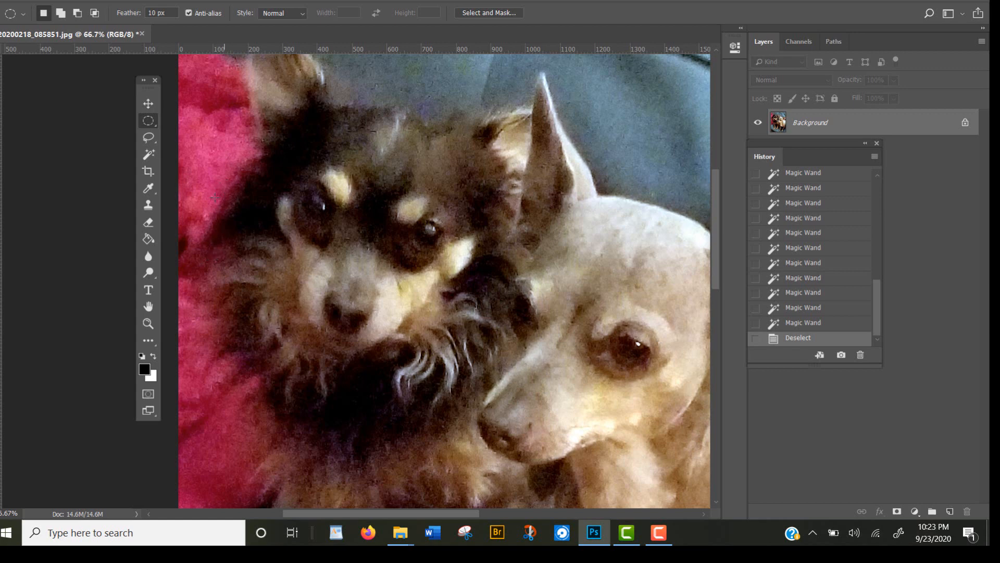
Crop the photo to the dark dog's head and chest, cutting off most of the light dog.
{"action": "left_click", "coordinate": [149, 307]}
{"action": "left_click_drag", "start_coordinate": [248, 223], "coordinate": [244, 291]}
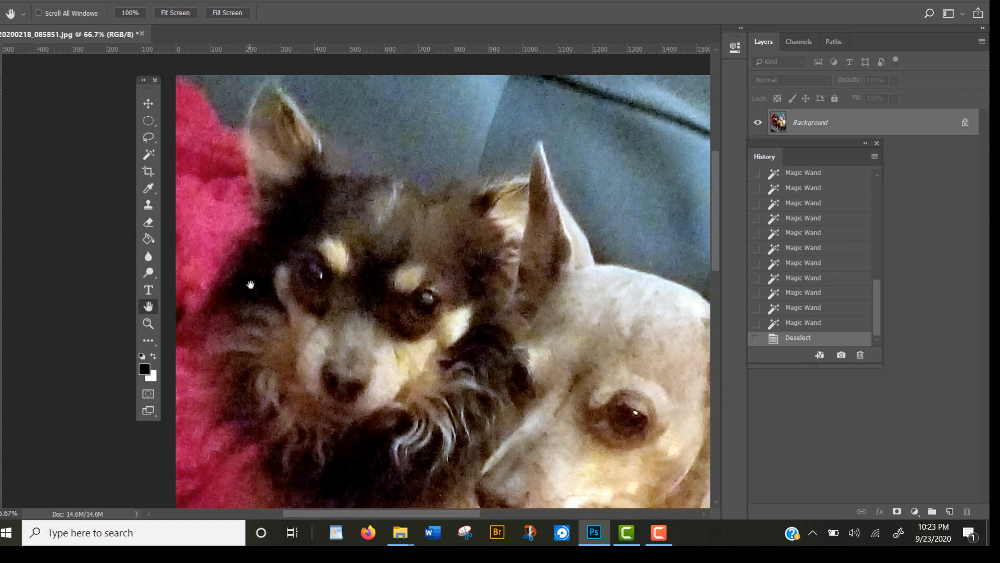
{"action": "left_click", "coordinate": [148, 173]}
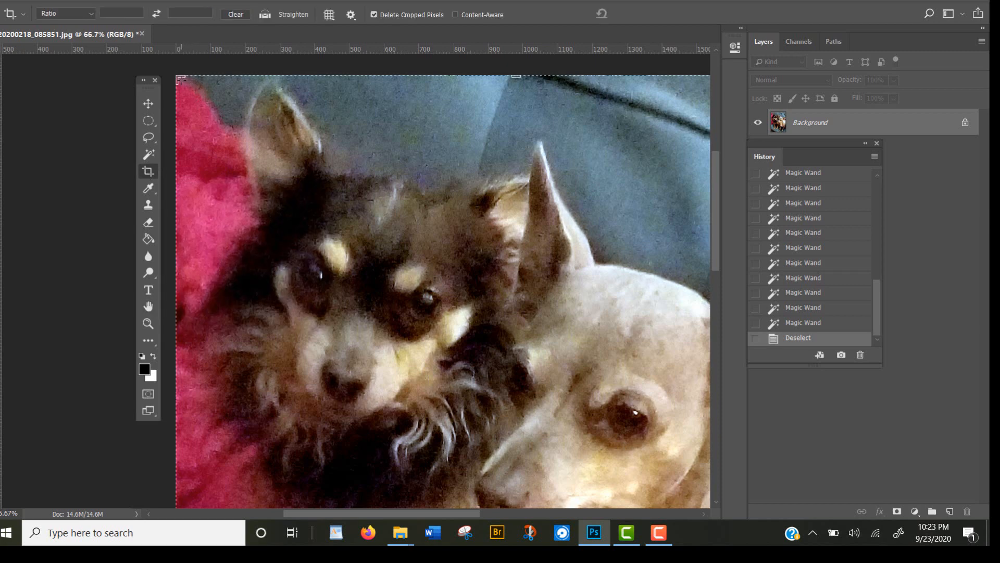
{"action": "left_click_drag", "start_coordinate": [182, 78], "coordinate": [568, 498]}
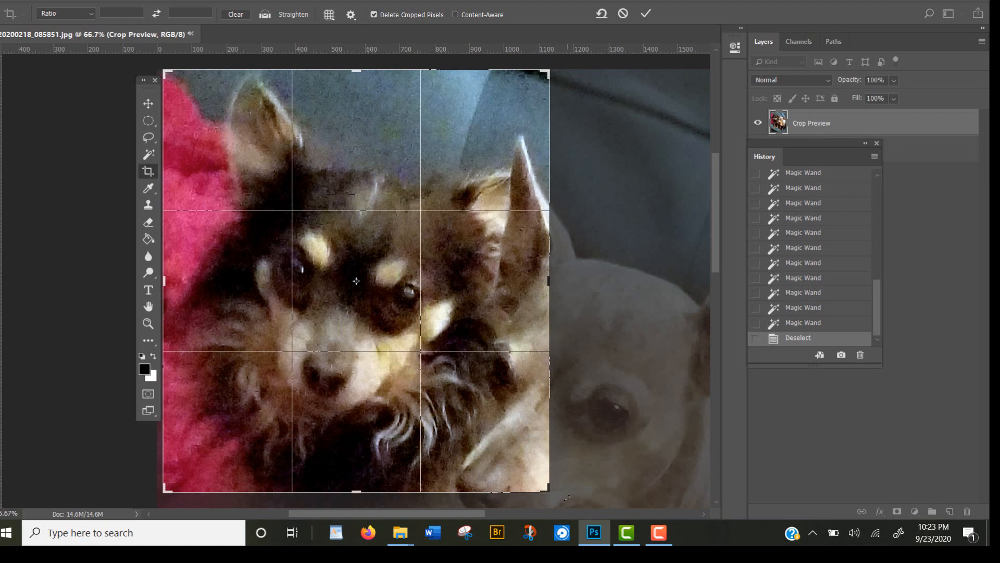
{"action": "key", "text": "Return"}
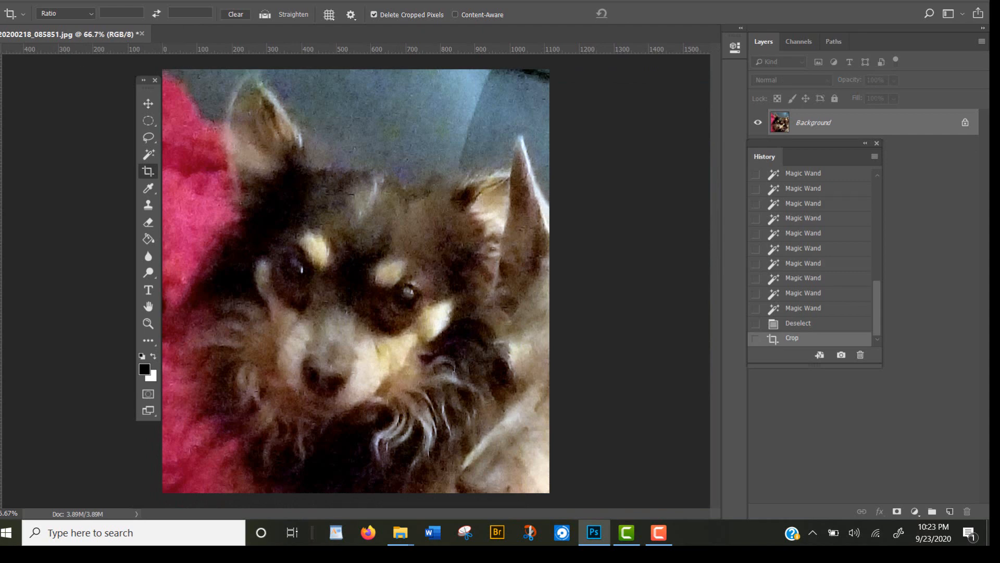
Save the cropped photo as a JPEG named RICKYBOBBY CROPPED with Maximum quality 12 and Baseline Optimized format.
{"action": "left_click", "coordinate": [25, 1]}
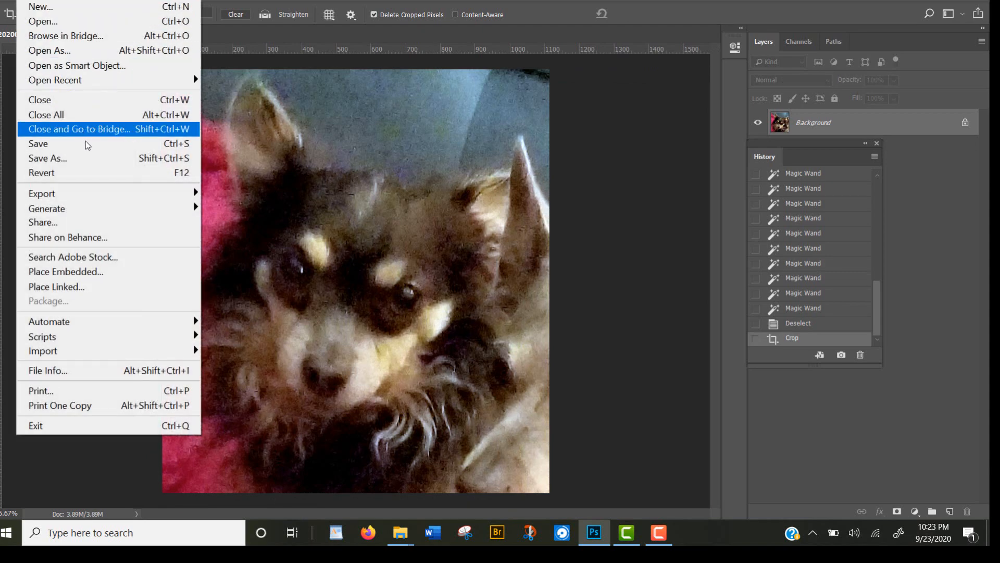
{"action": "left_click", "coordinate": [94, 162]}
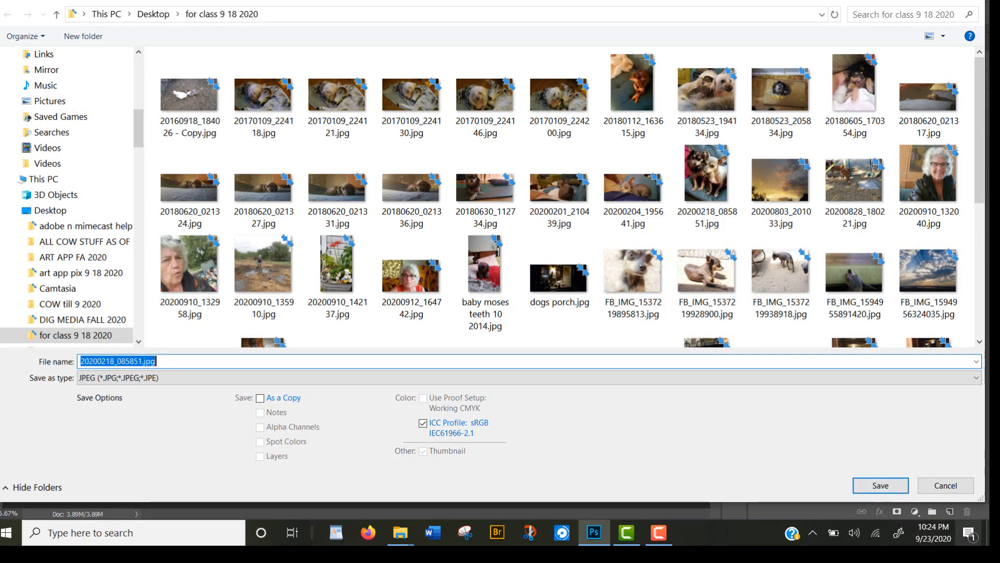
{"action": "type", "text": "RICK"}
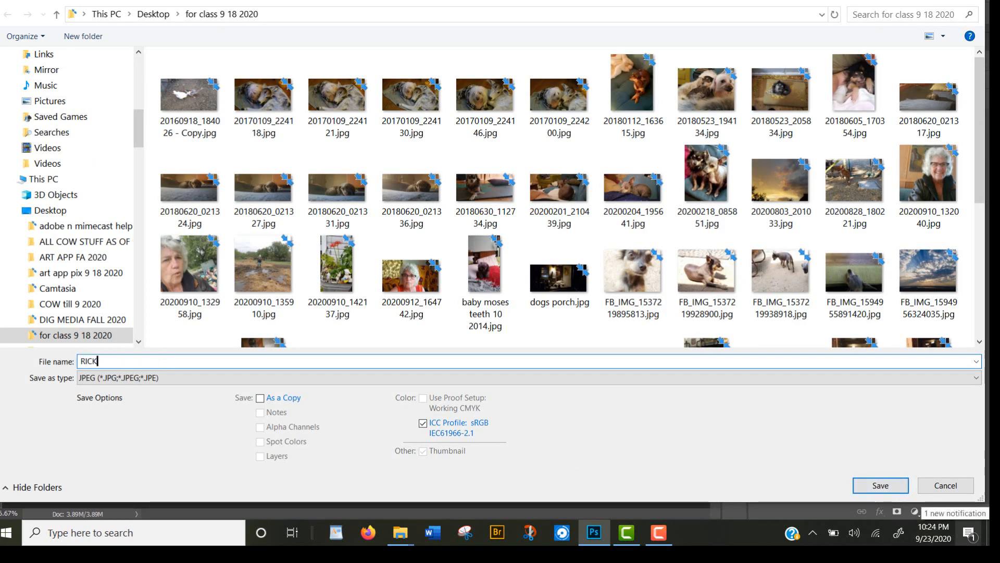
{"action": "type", "text": "YBO"}
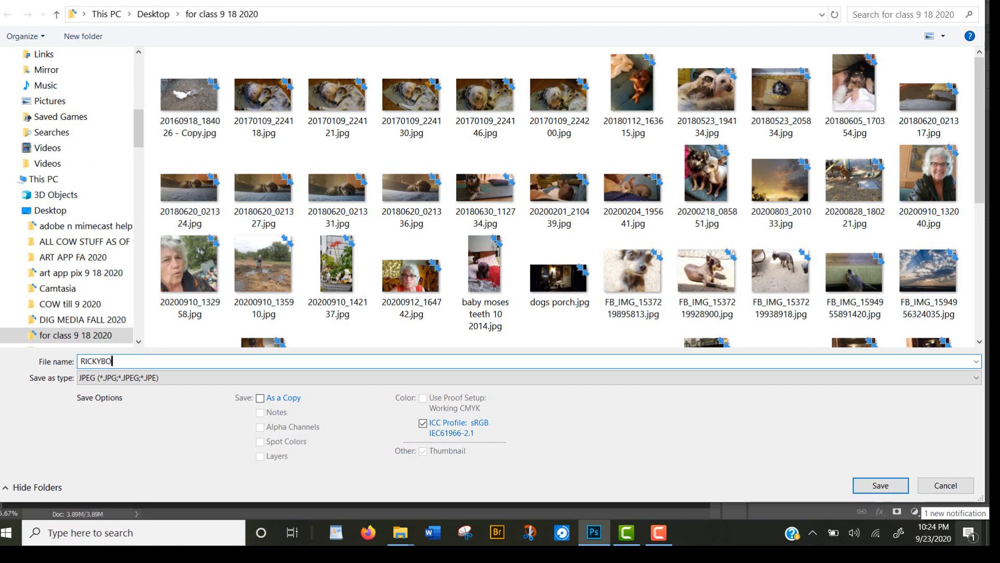
{"action": "type", "text": "BBY CROPPED"}
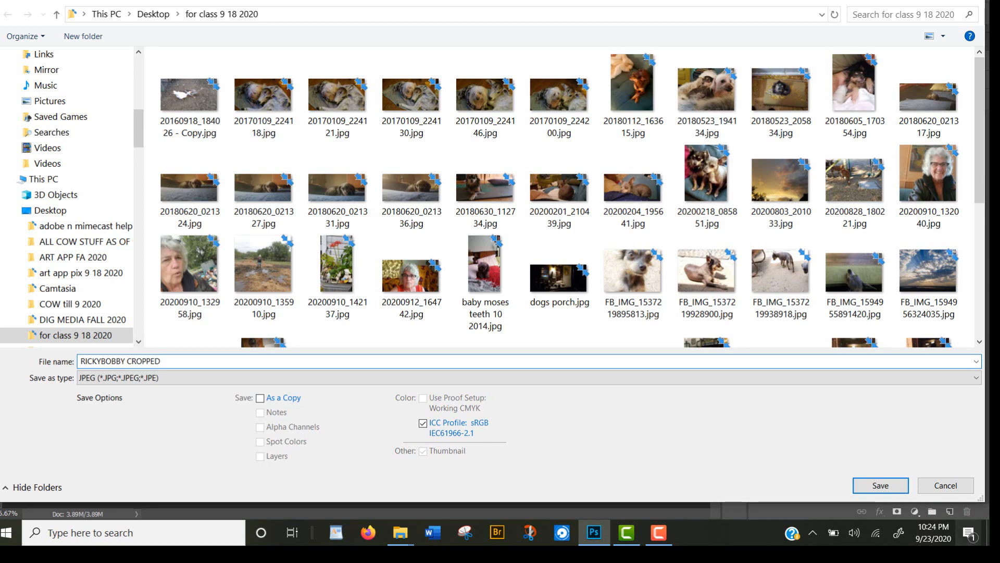
{"action": "left_click", "coordinate": [882, 484]}
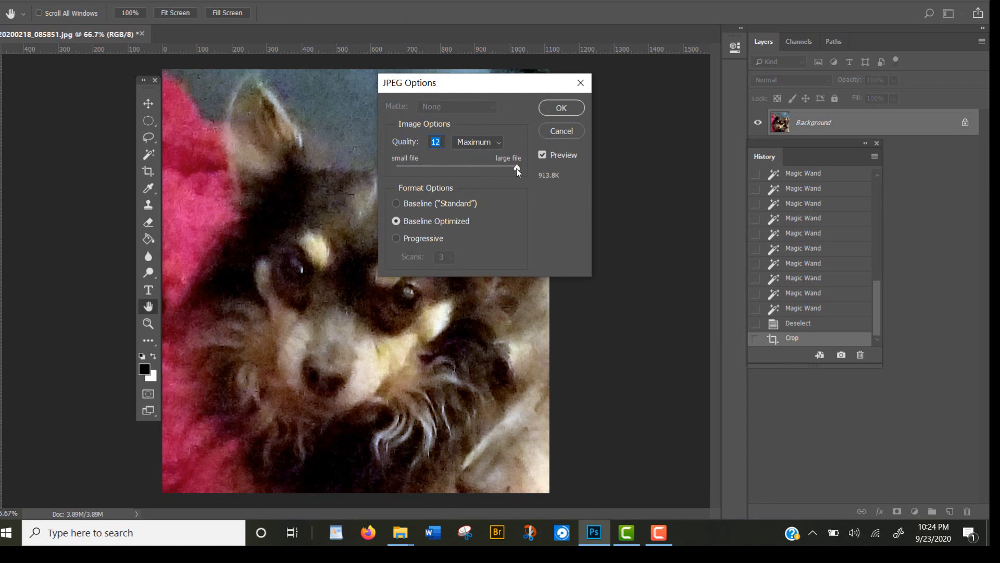
{"action": "left_click", "coordinate": [561, 108]}
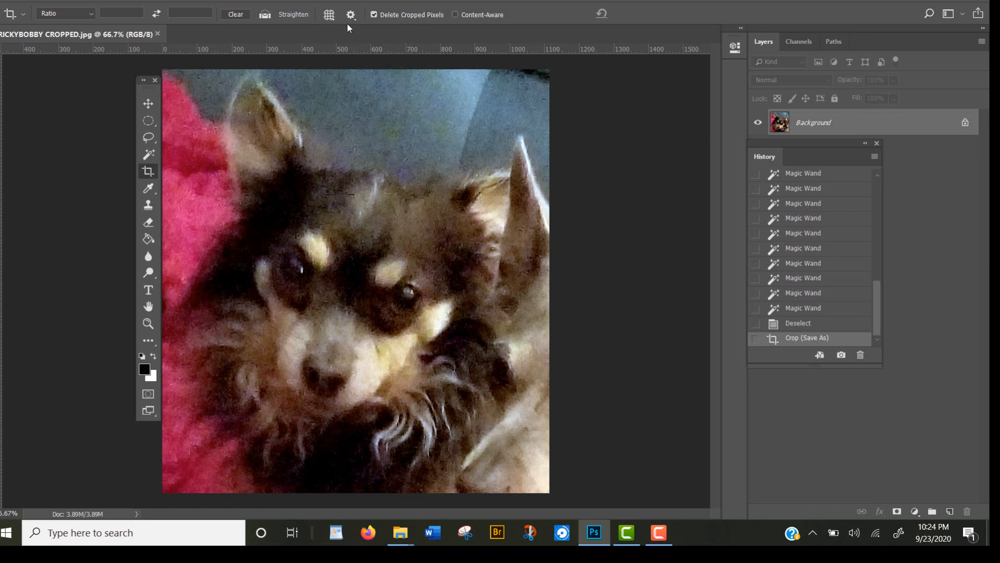
Return to the Deselect history state before the crop and view both dogs at 33.3% zoom.
{"action": "left_click", "coordinate": [828, 324]}
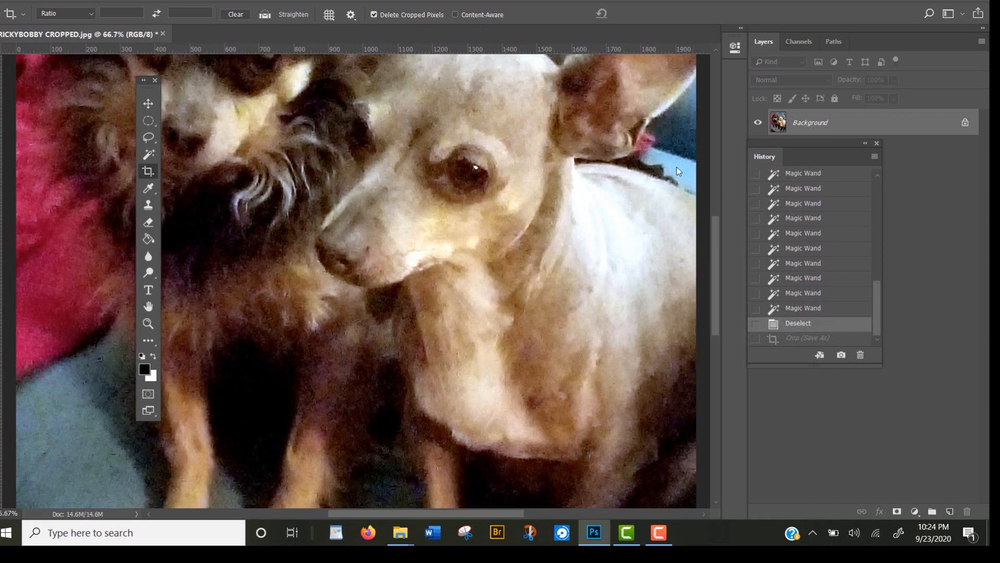
{"action": "left_click", "coordinate": [148, 324]}
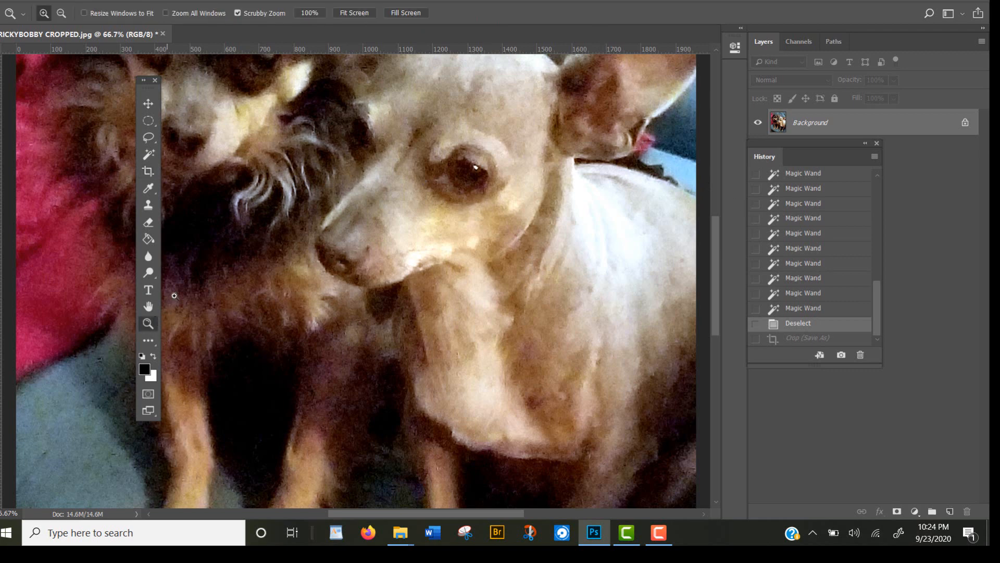
{"action": "left_click", "coordinate": [61, 13]}
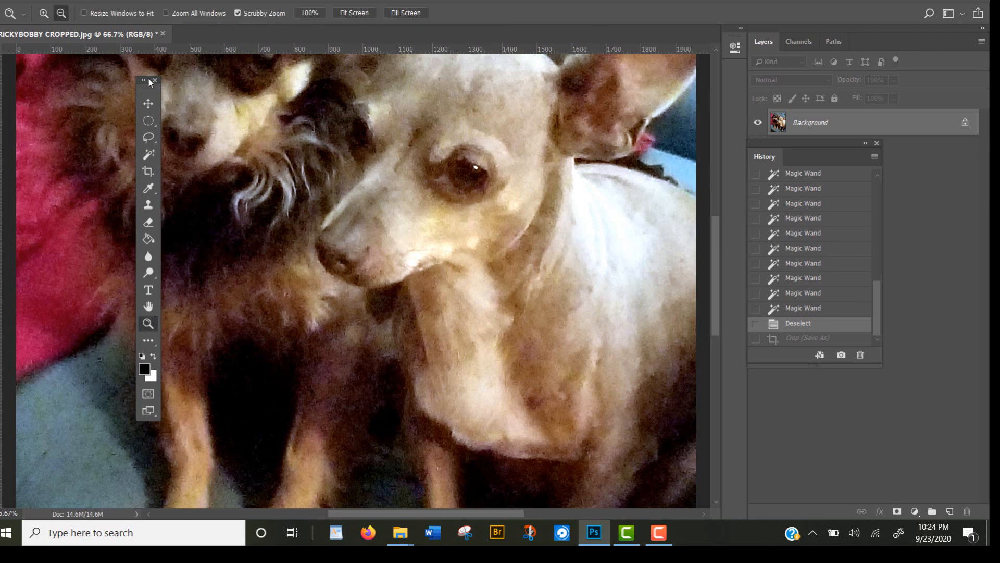
{"action": "left_click", "coordinate": [204, 136]}
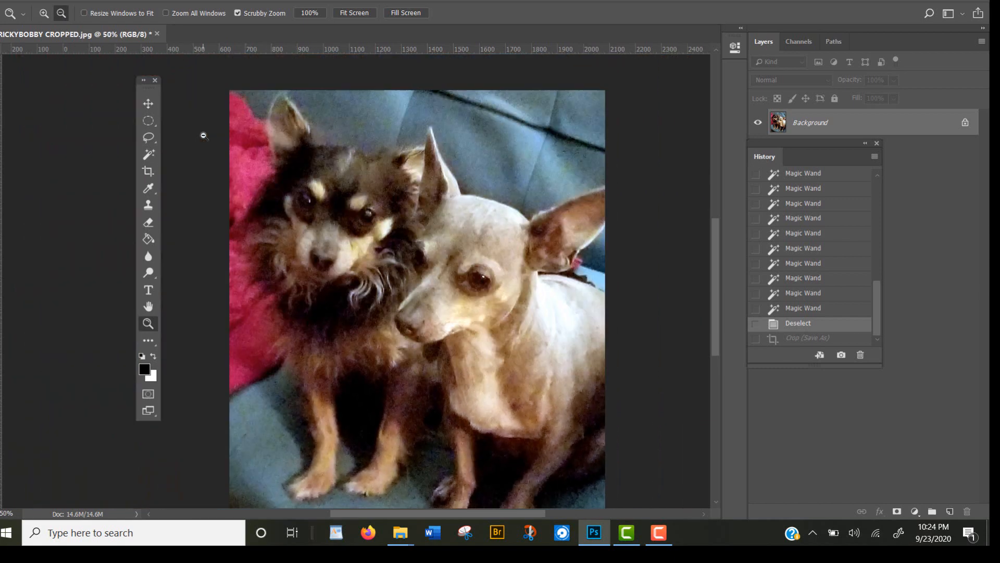
{"action": "left_click", "coordinate": [204, 135]}
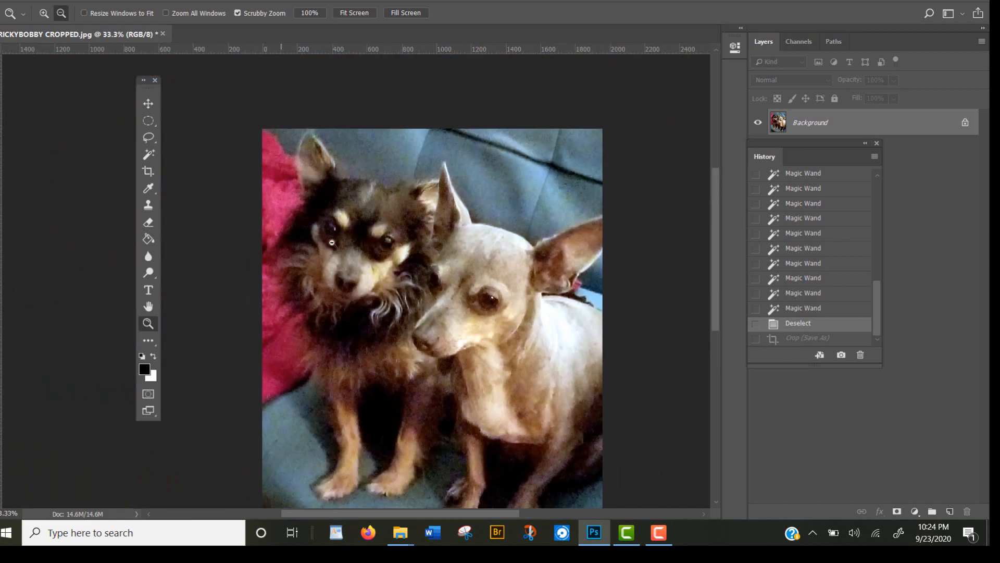
{"action": "left_click", "coordinate": [148, 308]}
{"action": "left_click_drag", "start_coordinate": [399, 295], "coordinate": [358, 243]}
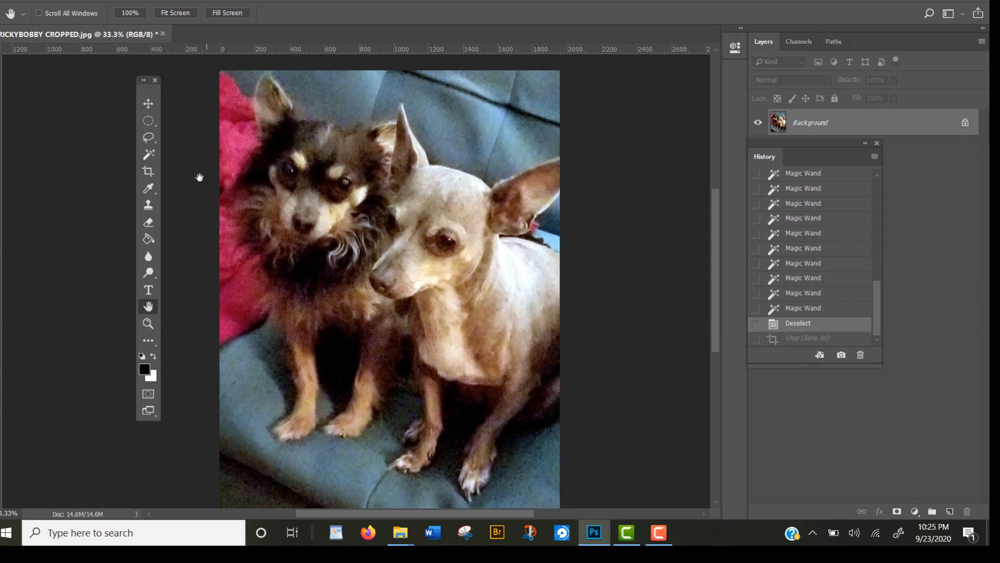
Paint small rings with the 9 px Clone Stamp brush on top of the light dog's head.
{"action": "left_click", "coordinate": [149, 205]}
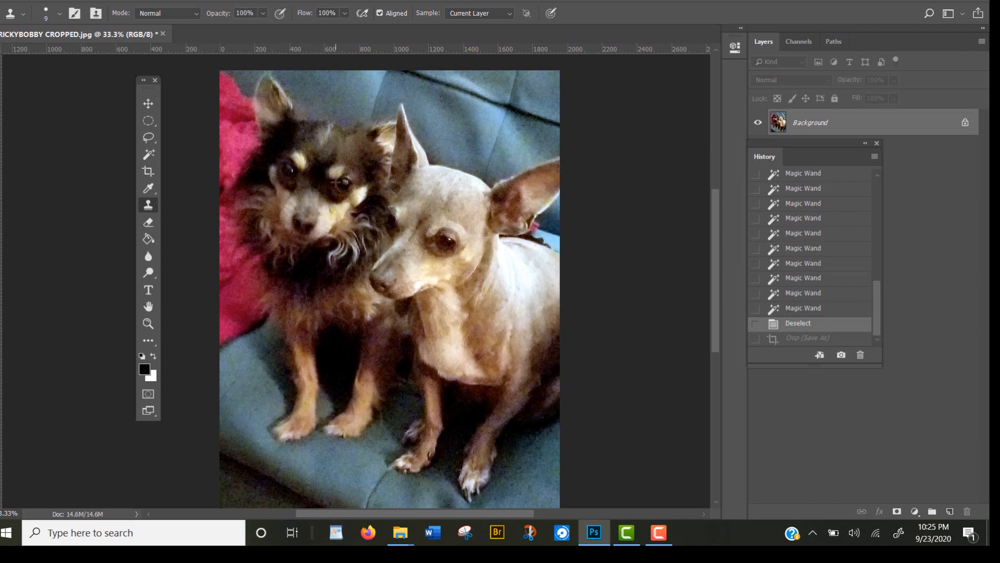
{"action": "key", "text": "h"}
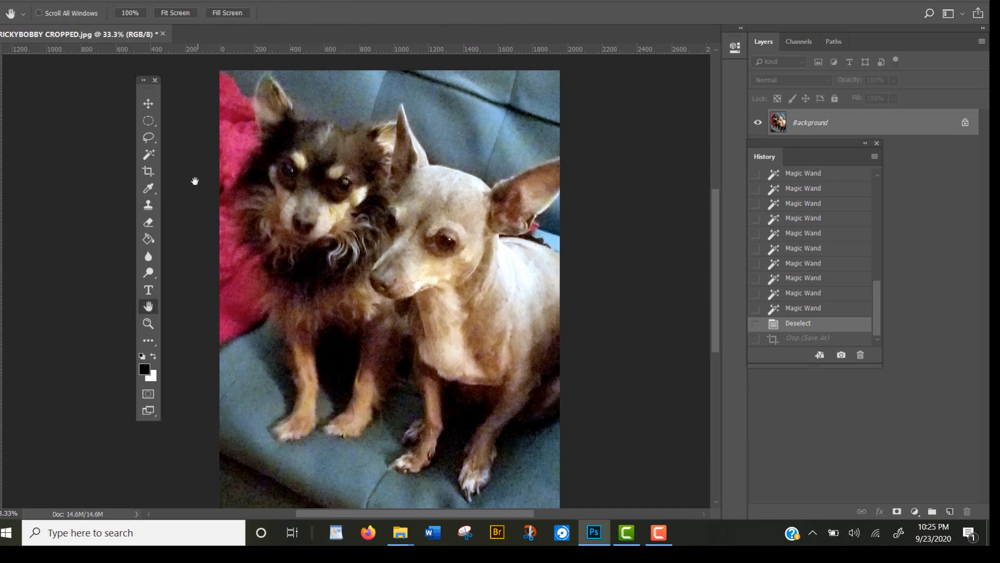
{"action": "left_click", "coordinate": [148, 206]}
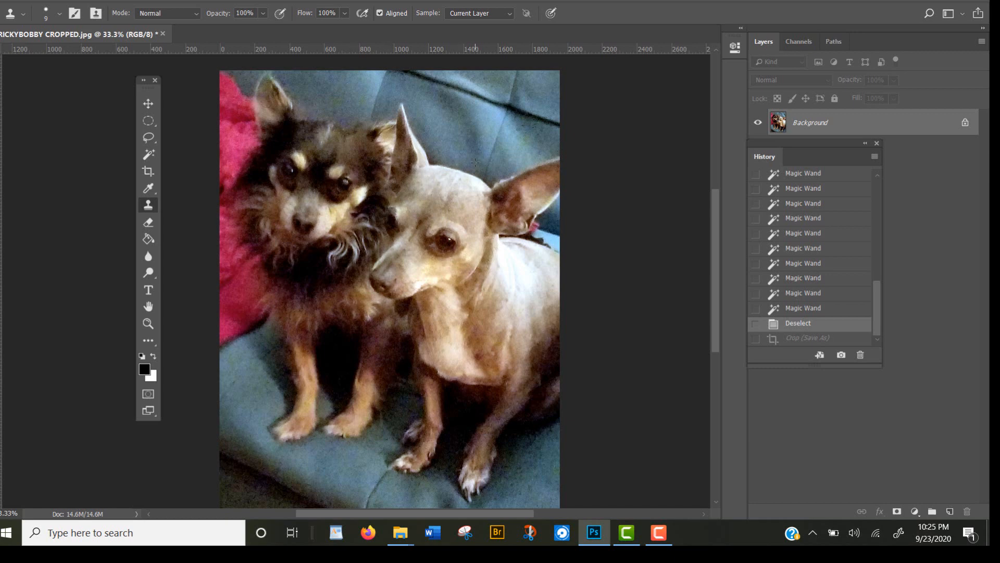
{"action": "mouse_move", "coordinate": [475, 162]}
{"action": "left_mouse_down"}
{"action": "mouse_move", "coordinate": [485, 195]}
{"action": "mouse_move", "coordinate": [437, 189]}
{"action": "mouse_move", "coordinate": [453, 149]}
{"action": "mouse_move", "coordinate": [470, 191]}
{"action": "mouse_move", "coordinate": [443, 171]}
{"action": "mouse_move", "coordinate": [458, 160]}
{"action": "mouse_move", "coordinate": [456, 190]}
{"action": "mouse_move", "coordinate": [439, 172]}
{"action": "mouse_move", "coordinate": [465, 159]}
{"action": "mouse_move", "coordinate": [469, 183]}
{"action": "left_mouse_up"}
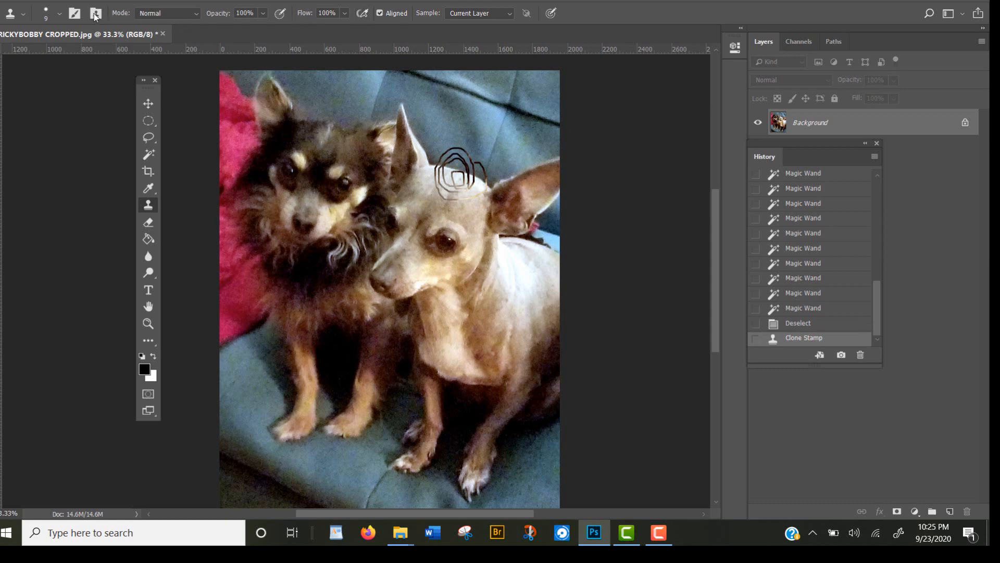
Set the Clone Stamp brush size to 171 px and clone the dark dog's face over the light dog's head.
{"action": "left_click", "coordinate": [61, 13]}
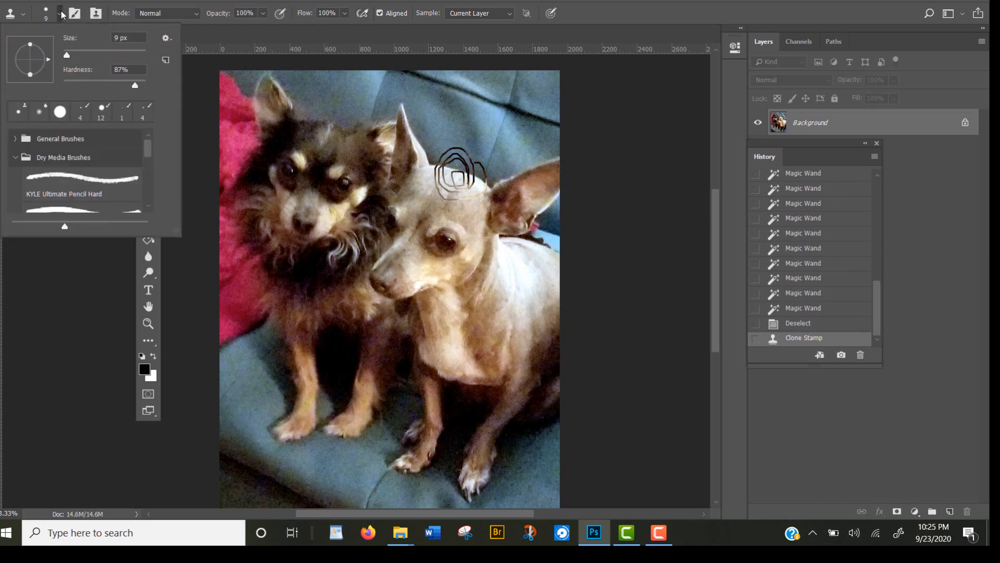
{"action": "left_click", "coordinate": [86, 51]}
{"action": "left_click", "coordinate": [120, 51]}
{"action": "mouse_move", "coordinate": [416, 209]}
{"action": "left_mouse_down"}
{"action": "mouse_move", "coordinate": [457, 151]}
{"action": "mouse_move", "coordinate": [476, 159]}
{"action": "mouse_move", "coordinate": [451, 189]}
{"action": "mouse_move", "coordinate": [427, 175]}
{"action": "mouse_move", "coordinate": [444, 168]}
{"action": "mouse_move", "coordinate": [464, 189]}
{"action": "mouse_move", "coordinate": [438, 200]}
{"action": "mouse_move", "coordinate": [430, 161]}
{"action": "mouse_move", "coordinate": [461, 141]}
{"action": "mouse_move", "coordinate": [487, 151]}
{"action": "mouse_move", "coordinate": [501, 179]}
{"action": "mouse_move", "coordinate": [470, 204]}
{"action": "mouse_move", "coordinate": [426, 203]}
{"action": "mouse_move", "coordinate": [411, 170]}
{"action": "mouse_move", "coordinate": [424, 137]}
{"action": "mouse_move", "coordinate": [445, 124]}
{"action": "mouse_move", "coordinate": [484, 130]}
{"action": "mouse_move", "coordinate": [512, 154]}
{"action": "mouse_move", "coordinate": [512, 185]}
{"action": "mouse_move", "coordinate": [498, 214]}
{"action": "mouse_move", "coordinate": [423, 212]}
{"action": "mouse_move", "coordinate": [395, 194]}
{"action": "mouse_move", "coordinate": [392, 152]}
{"action": "mouse_move", "coordinate": [427, 118]}
{"action": "mouse_move", "coordinate": [452, 109]}
{"action": "mouse_move", "coordinate": [498, 118]}
{"action": "mouse_move", "coordinate": [521, 136]}
{"action": "mouse_move", "coordinate": [520, 213]}
{"action": "mouse_move", "coordinate": [483, 236]}
{"action": "mouse_move", "coordinate": [398, 205]}
{"action": "mouse_move", "coordinate": [423, 214]}
{"action": "left_mouse_up"}
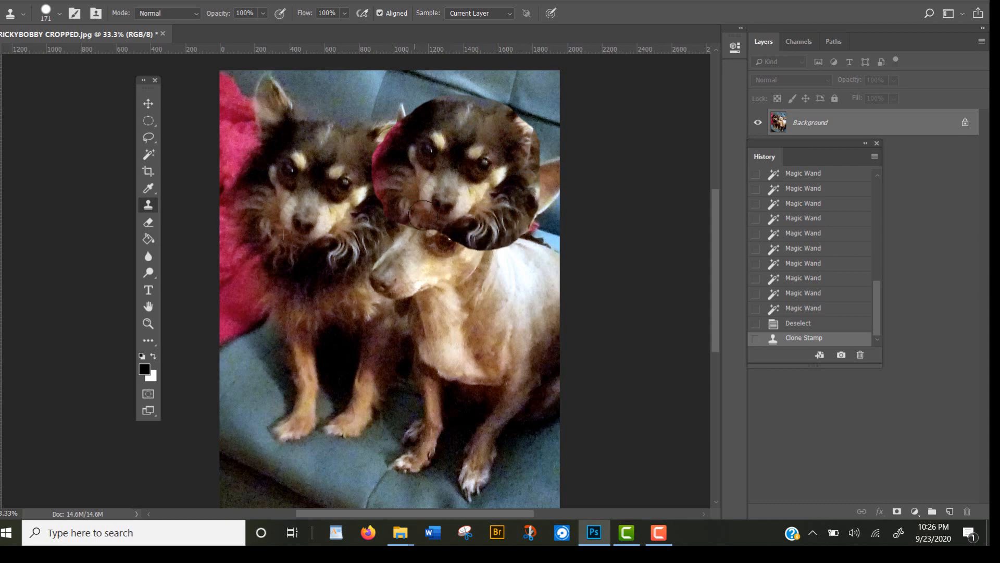
{"action": "left_click", "coordinate": [424, 216]}
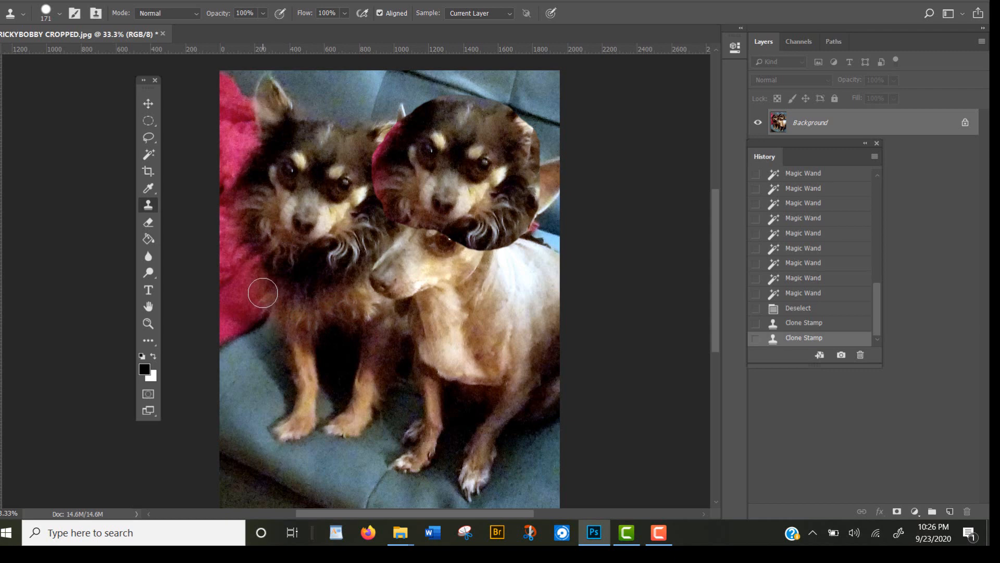
Sample the edge of the dark dog's chest beside the pink blanket and clone that area over the light dog's chest.
{"action": "left_click", "coordinate": [262, 293], "text": "alt"}
{"action": "mouse_move", "coordinate": [421, 291]}
{"action": "left_mouse_down"}
{"action": "mouse_move", "coordinate": [459, 281]}
{"action": "mouse_move", "coordinate": [493, 292]}
{"action": "mouse_move", "coordinate": [462, 309]}
{"action": "mouse_move", "coordinate": [421, 290]}
{"action": "mouse_move", "coordinate": [402, 315]}
{"action": "mouse_move", "coordinate": [468, 317]}
{"action": "mouse_move", "coordinate": [486, 333]}
{"action": "mouse_move", "coordinate": [407, 328]}
{"action": "mouse_move", "coordinate": [400, 338]}
{"action": "mouse_move", "coordinate": [475, 347]}
{"action": "mouse_move", "coordinate": [500, 336]}
{"action": "mouse_move", "coordinate": [492, 306]}
{"action": "mouse_move", "coordinate": [463, 283]}
{"action": "mouse_move", "coordinate": [413, 279]}
{"action": "mouse_move", "coordinate": [394, 290]}
{"action": "mouse_move", "coordinate": [376, 324]}
{"action": "mouse_move", "coordinate": [386, 347]}
{"action": "mouse_move", "coordinate": [499, 358]}
{"action": "mouse_move", "coordinate": [504, 309]}
{"action": "mouse_move", "coordinate": [430, 264]}
{"action": "left_mouse_up"}
{"action": "mouse_move", "coordinate": [366, 305]}
{"action": "left_mouse_down"}
{"action": "mouse_move", "coordinate": [366, 366]}
{"action": "mouse_move", "coordinate": [373, 292]}
{"action": "mouse_move", "coordinate": [394, 326]}
{"action": "mouse_move", "coordinate": [379, 298]}
{"action": "left_mouse_up"}
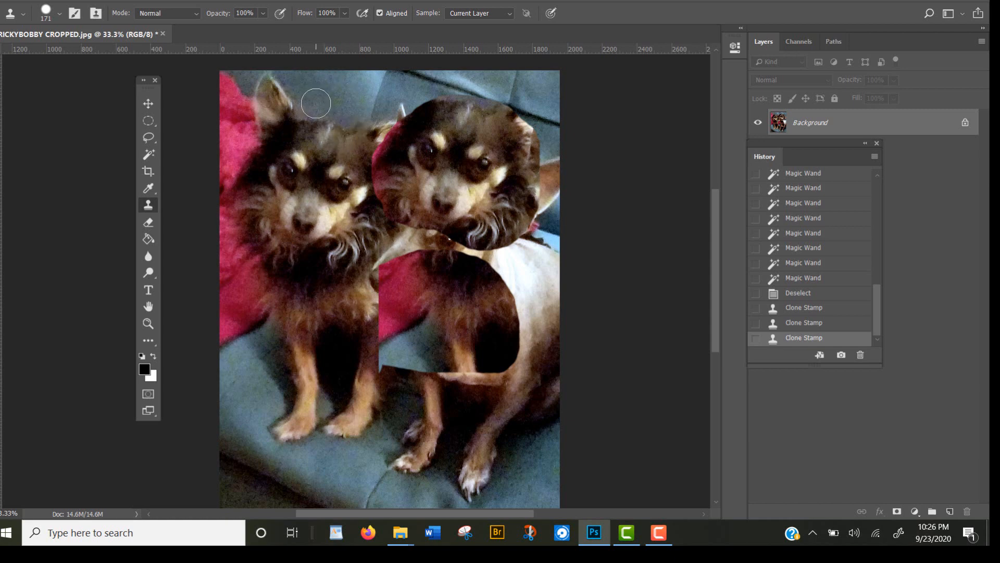
Try the Eraser across the dark dog's chin and the area between the two dogs, and undo the erasing.
{"action": "left_click", "coordinate": [149, 224]}
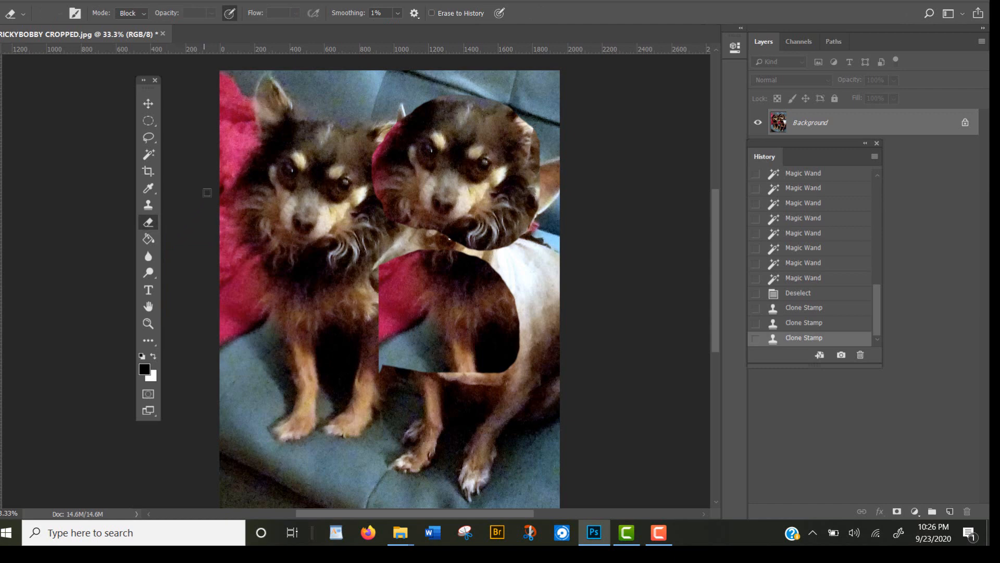
{"action": "mouse_move", "coordinate": [399, 275]}
{"action": "left_mouse_down"}
{"action": "mouse_move", "coordinate": [376, 274]}
{"action": "mouse_move", "coordinate": [420, 266]}
{"action": "mouse_move", "coordinate": [387, 256]}
{"action": "mouse_move", "coordinate": [429, 256]}
{"action": "mouse_move", "coordinate": [393, 249]}
{"action": "mouse_move", "coordinate": [393, 241]}
{"action": "mouse_move", "coordinate": [442, 246]}
{"action": "mouse_move", "coordinate": [438, 228]}
{"action": "mouse_move", "coordinate": [395, 227]}
{"action": "mouse_move", "coordinate": [403, 230]}
{"action": "mouse_move", "coordinate": [416, 232]}
{"action": "mouse_move", "coordinate": [350, 208]}
{"action": "mouse_move", "coordinate": [388, 226]}
{"action": "mouse_move", "coordinate": [381, 218]}
{"action": "mouse_move", "coordinate": [385, 229]}
{"action": "mouse_move", "coordinate": [347, 245]}
{"action": "mouse_move", "coordinate": [375, 261]}
{"action": "mouse_move", "coordinate": [381, 296]}
{"action": "mouse_move", "coordinate": [393, 295]}
{"action": "mouse_move", "coordinate": [405, 273]}
{"action": "mouse_move", "coordinate": [430, 277]}
{"action": "mouse_move", "coordinate": [382, 279]}
{"action": "left_mouse_up"}
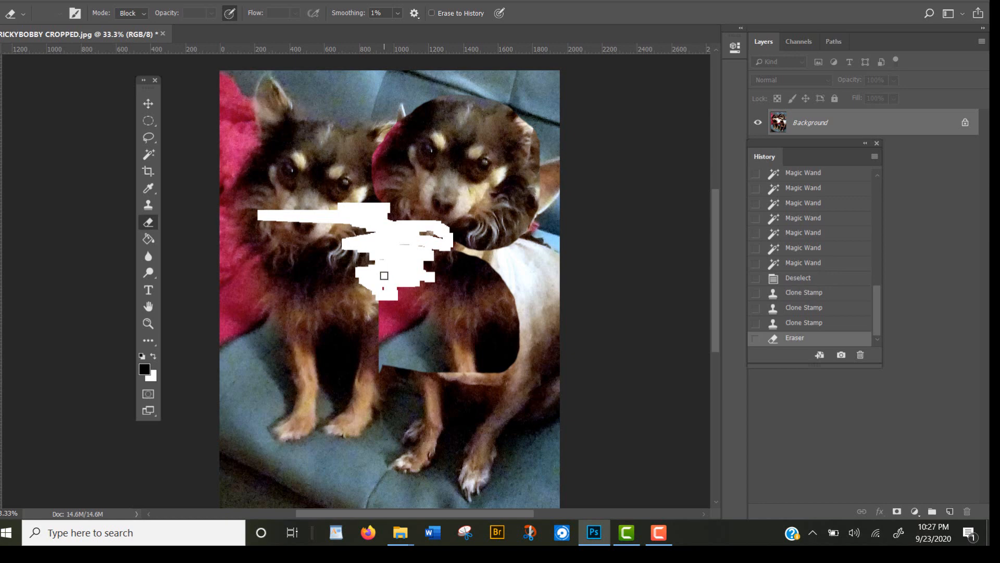
{"action": "key", "text": "ctrl+z"}
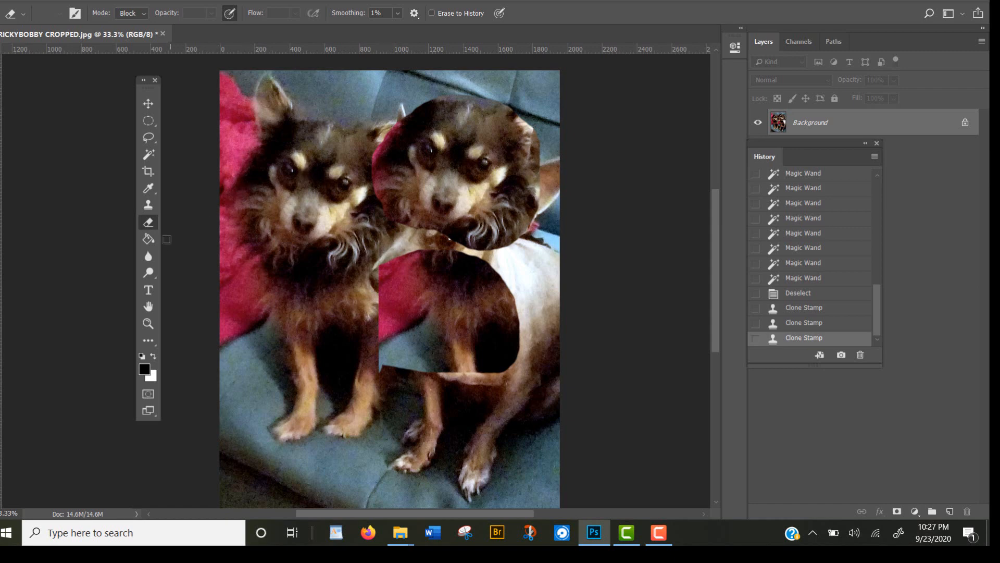
With the Paint Bucket active, open the foreground colour for editing and try green, blue, purple and red shades, ending on light green 9adb5c.
{"action": "left_click", "coordinate": [149, 241]}
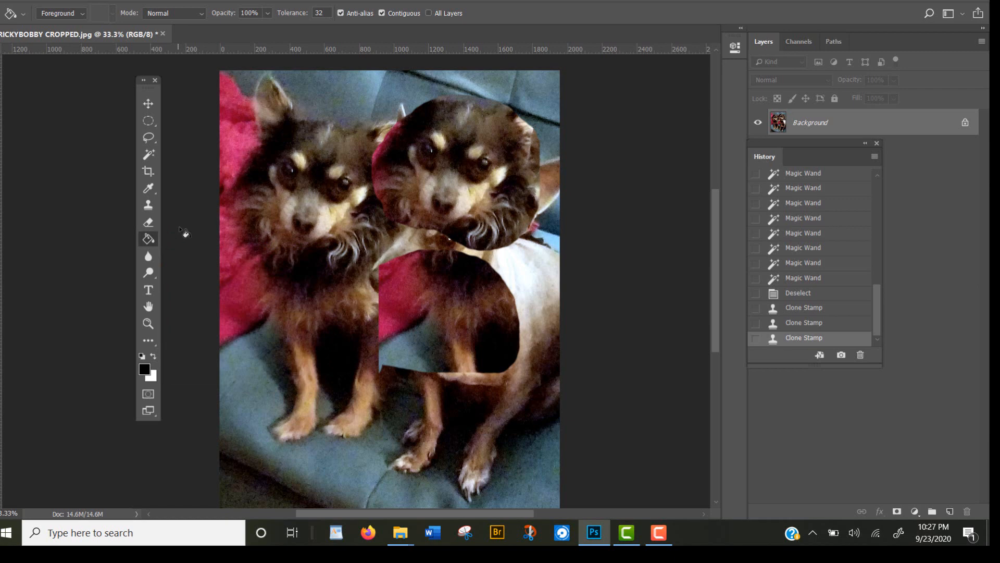
{"action": "left_click", "coordinate": [145, 369]}
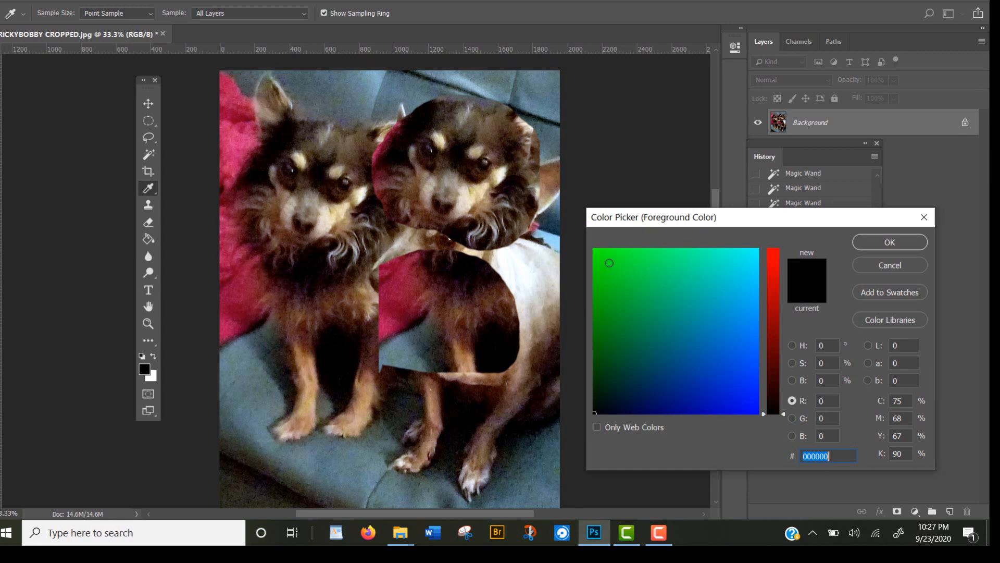
{"action": "left_click", "coordinate": [609, 263]}
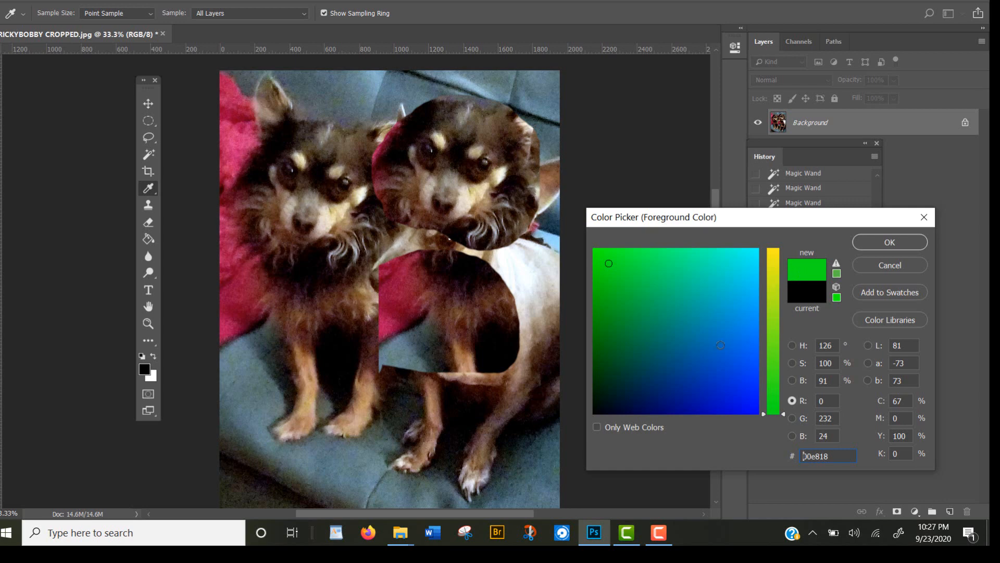
{"action": "left_click", "coordinate": [715, 344]}
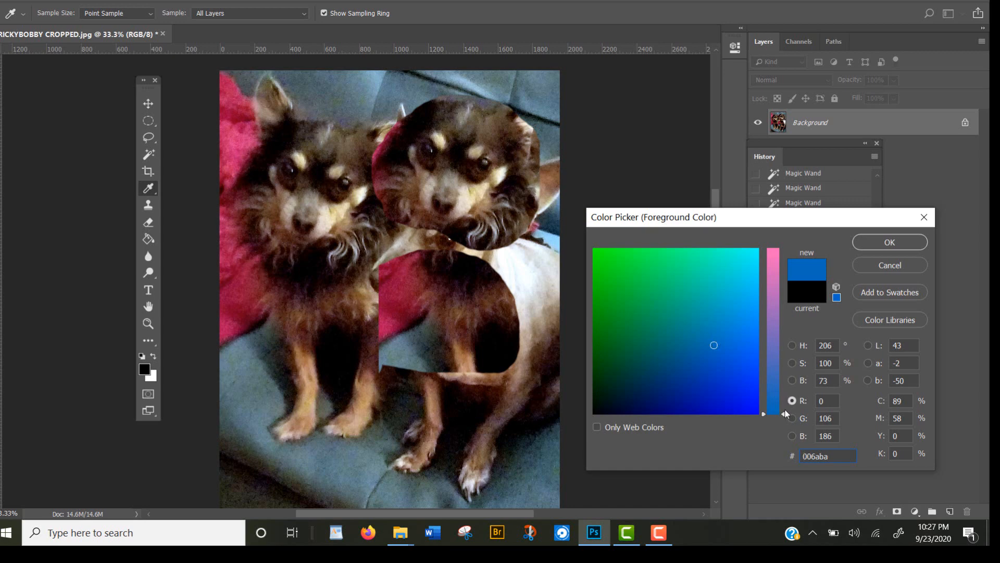
{"action": "left_click_drag", "start_coordinate": [786, 414], "coordinate": [778, 313]}
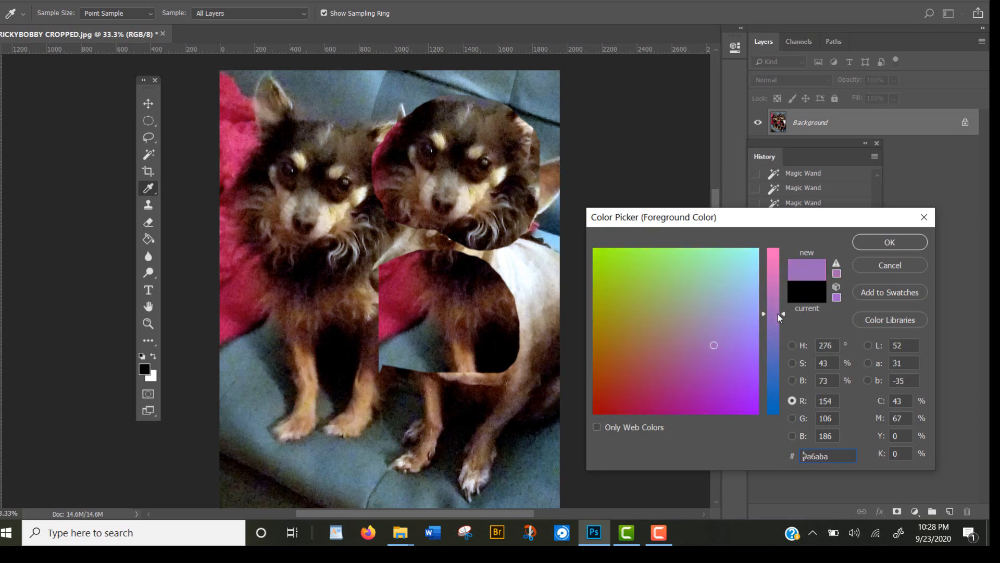
{"action": "left_click", "coordinate": [622, 384]}
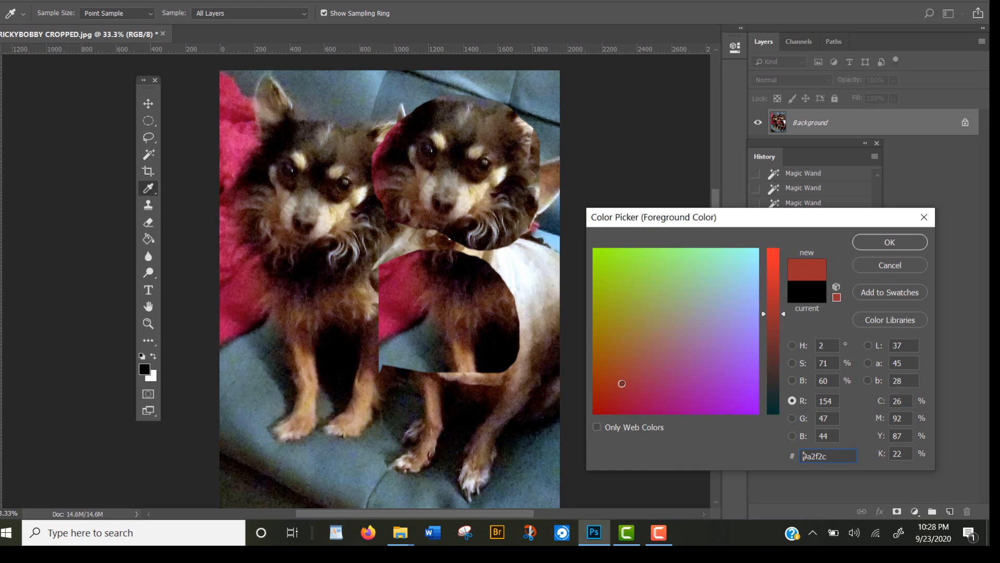
{"action": "left_click", "coordinate": [727, 341]}
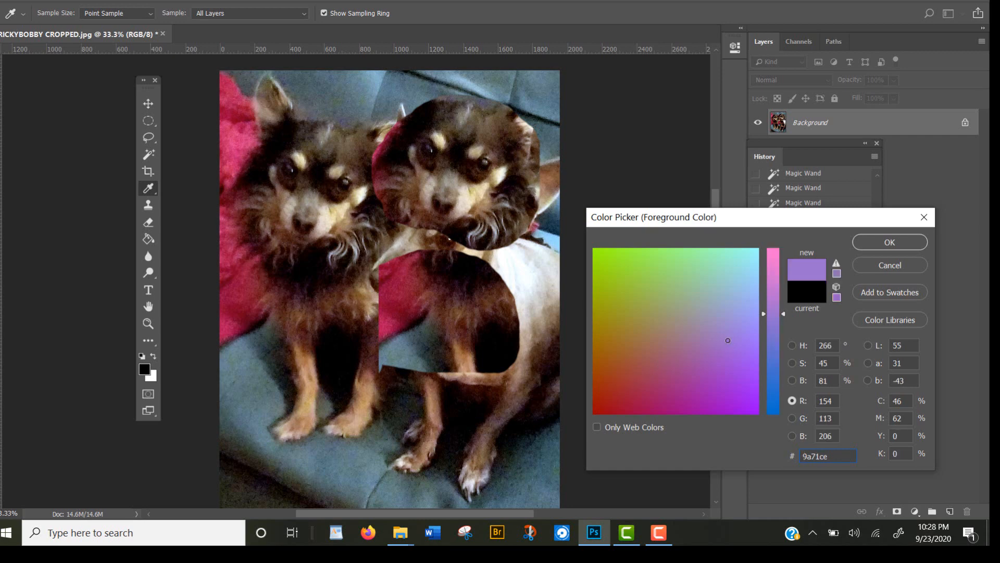
{"action": "left_click", "coordinate": [654, 271]}
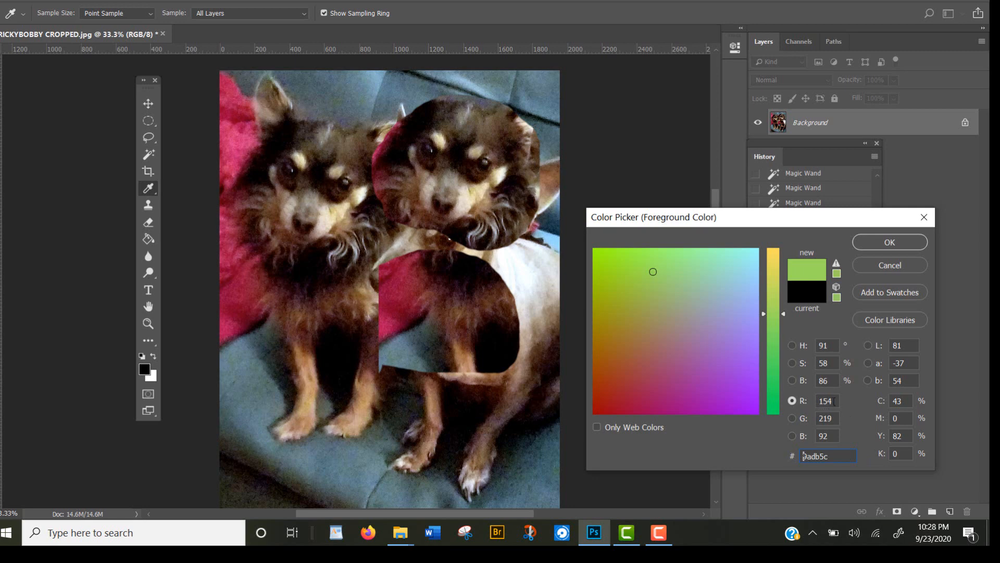
Set the foreground colour to R 200, G 100, B 150 and return to the Paint Bucket.
{"action": "left_click_drag", "start_coordinate": [837, 402], "coordinate": [807, 404]}
{"action": "type", "text": "200"}
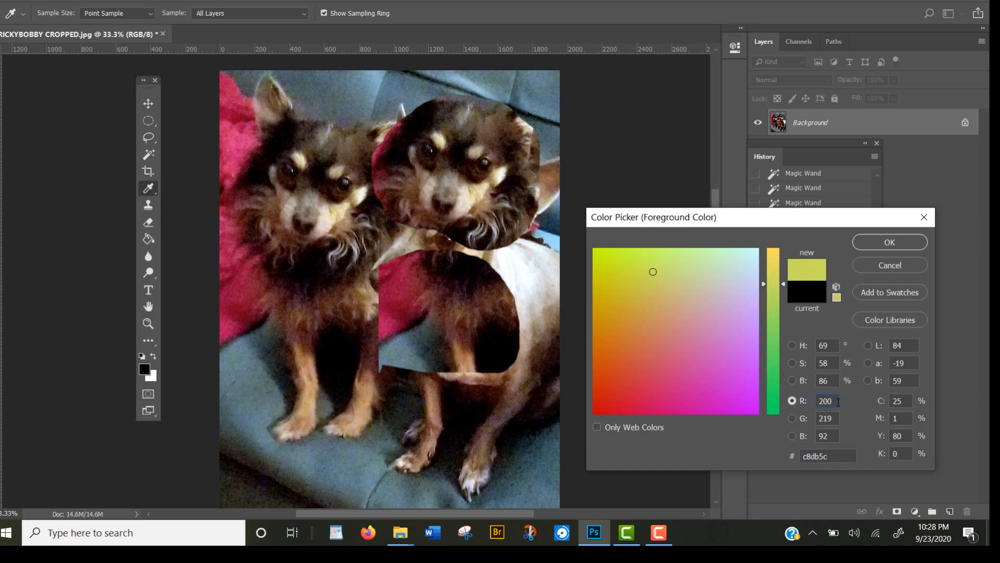
{"action": "left_click_drag", "start_coordinate": [835, 417], "coordinate": [810, 419]}
{"action": "type", "text": "100"}
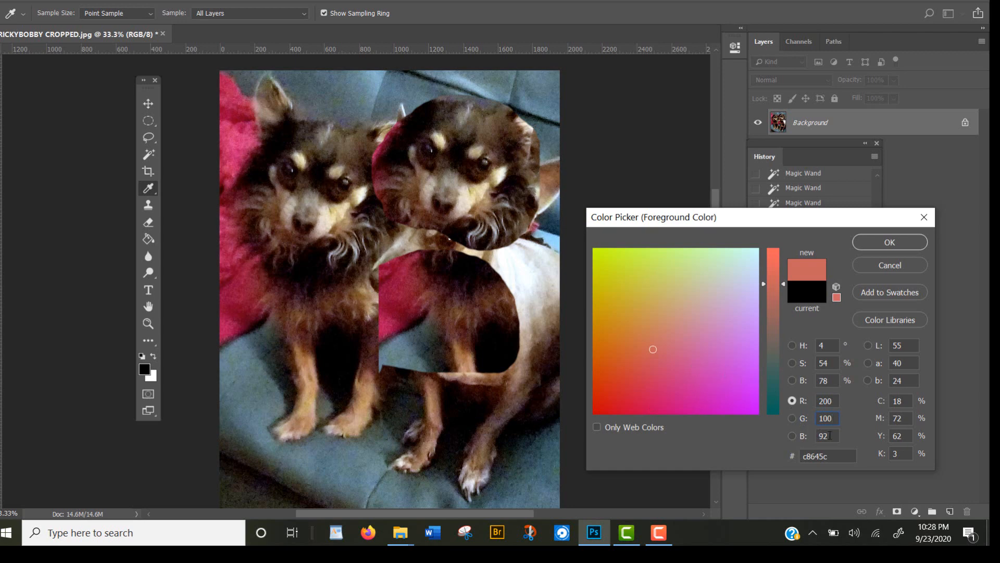
{"action": "left_click_drag", "start_coordinate": [830, 435], "coordinate": [816, 437]}
{"action": "type", "text": "150"}
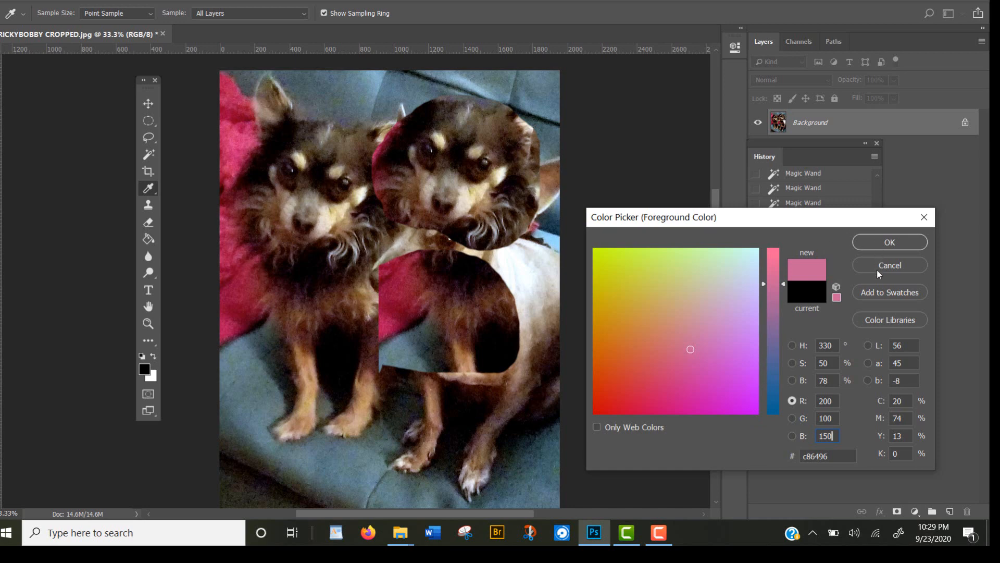
{"action": "left_click", "coordinate": [874, 243]}
{"action": "key", "text": "g"}
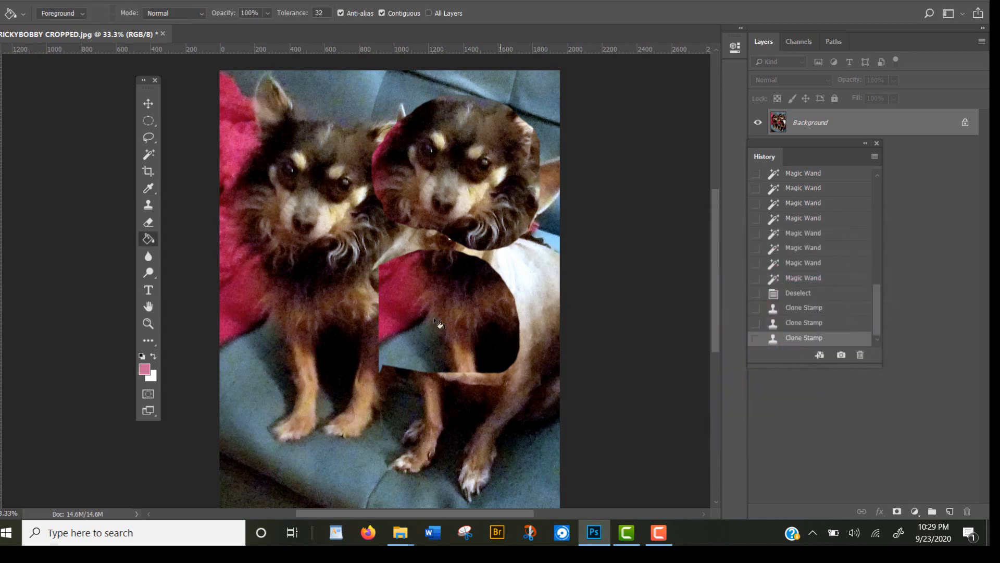
Set the background colour to golden yellow ffd34b and return to the Paint Bucket.
{"action": "left_click", "coordinate": [152, 379]}
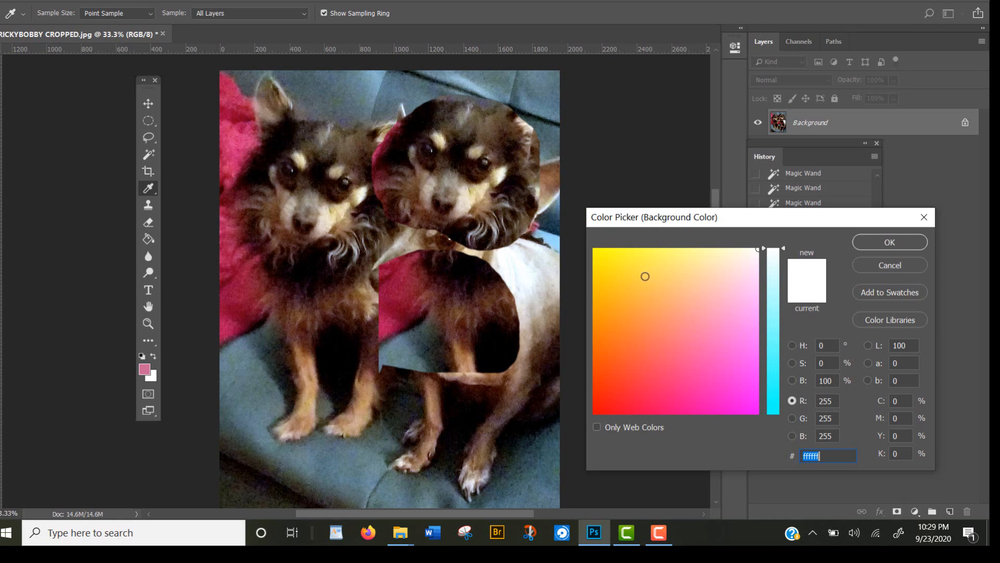
{"action": "left_click", "coordinate": [643, 276]}
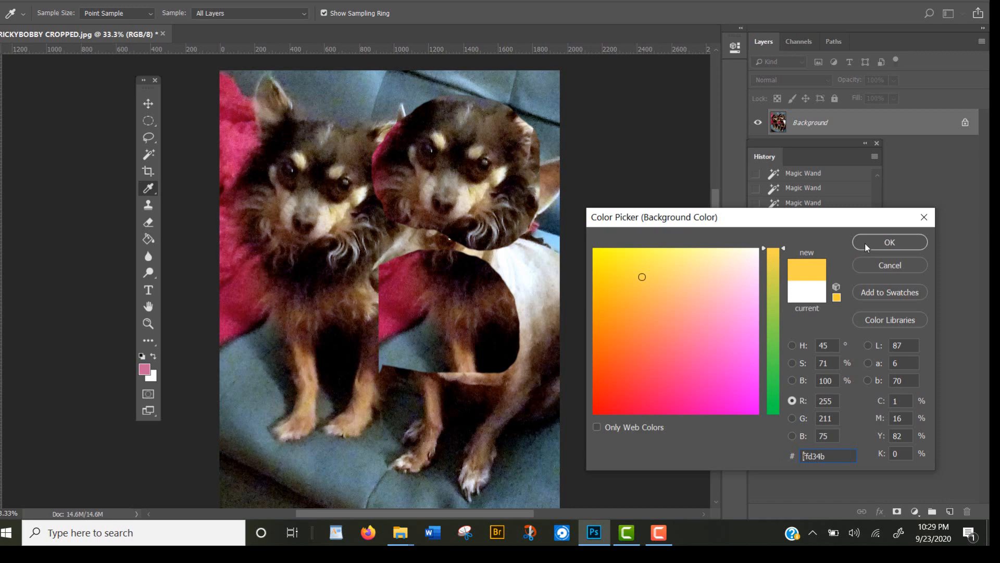
{"action": "left_click", "coordinate": [890, 242]}
{"action": "key", "text": "g"}
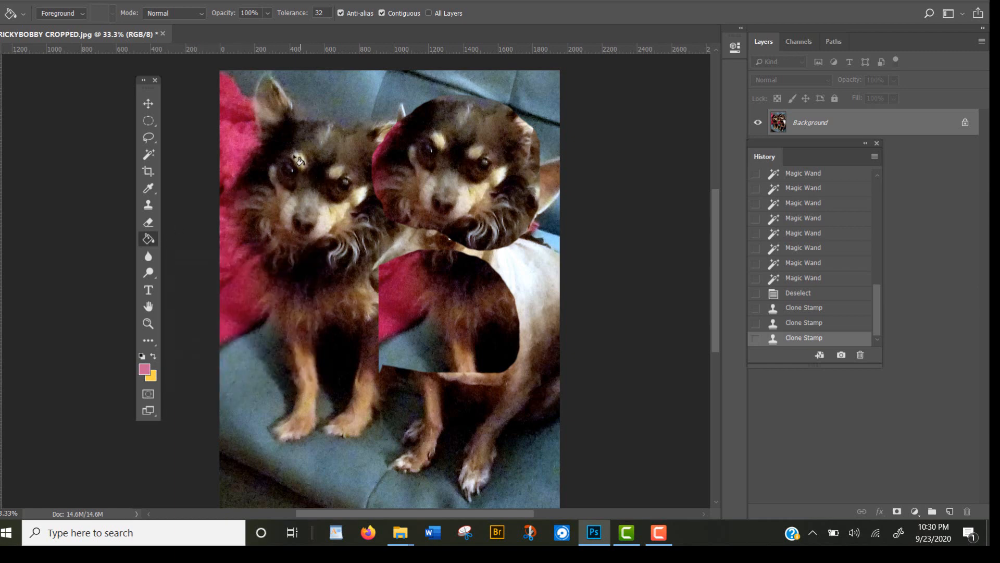
Fill the dark dog's forehead, muzzle and chest and the lower part of the blanket with the pink foreground colour at tolerance 32.
{"action": "left_click", "coordinate": [278, 139]}
{"action": "left_click", "coordinate": [274, 136]}
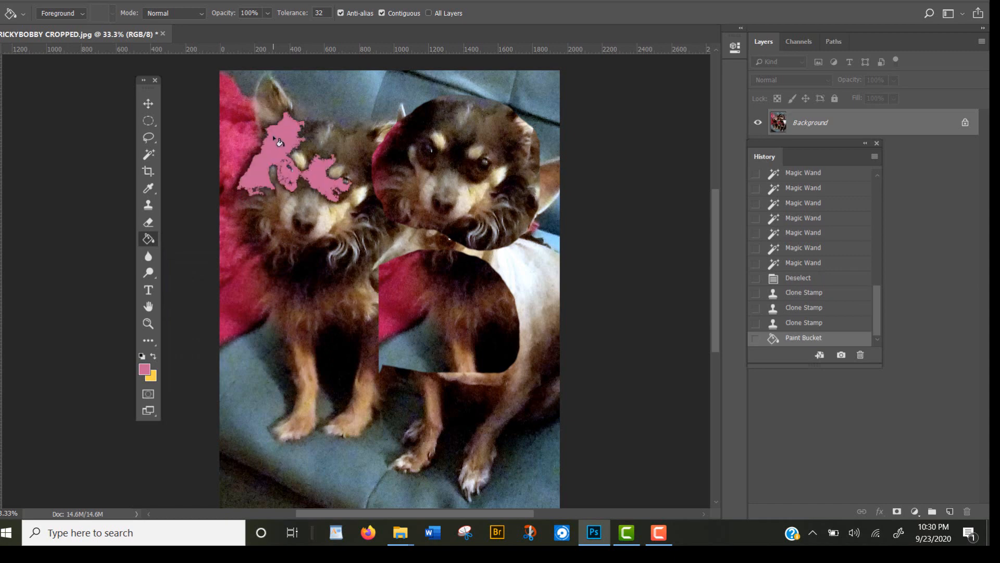
{"action": "left_click", "coordinate": [322, 138]}
{"action": "left_click", "coordinate": [294, 214]}
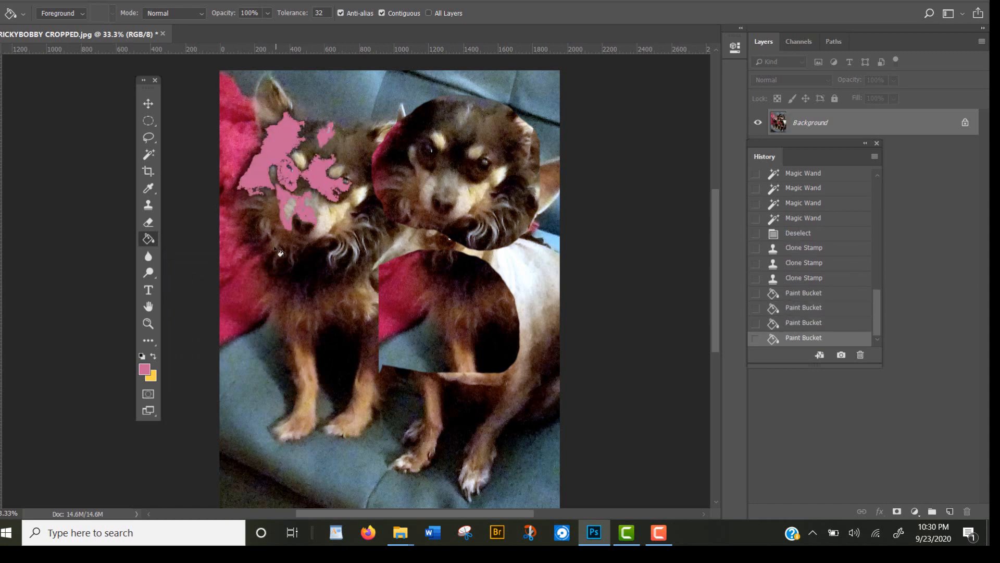
{"action": "left_click", "coordinate": [259, 286]}
{"action": "left_click", "coordinate": [253, 283]}
{"action": "left_click", "coordinate": [253, 287]}
{"action": "left_click", "coordinate": [312, 312]}
{"action": "left_click", "coordinate": [341, 300]}
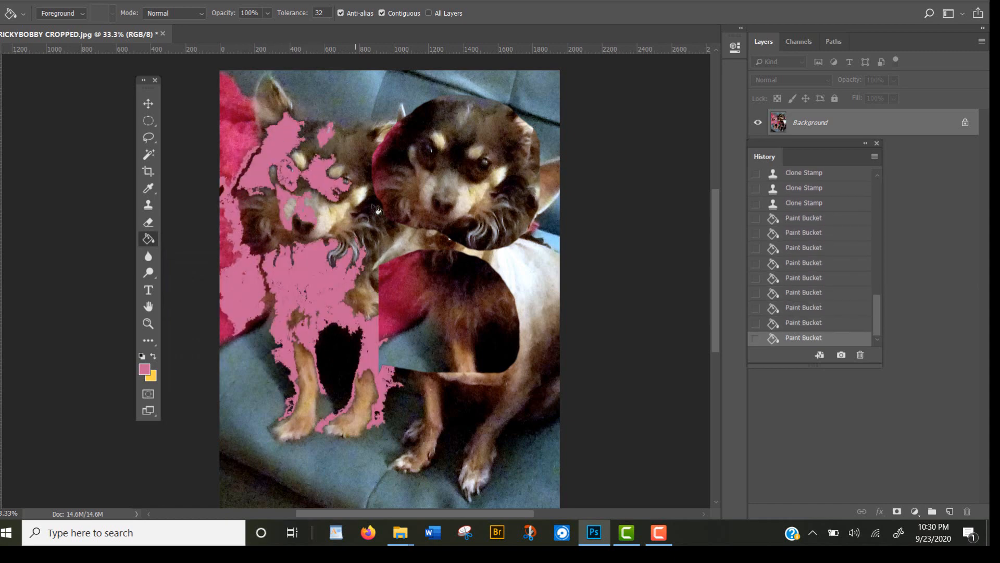
Fill more of the dark dog's head and ear and the dark area beside its front leg with pink.
{"action": "left_click", "coordinate": [370, 203]}
{"action": "left_click", "coordinate": [347, 144]}
{"action": "left_click", "coordinate": [305, 121]}
{"action": "left_click", "coordinate": [300, 157]}
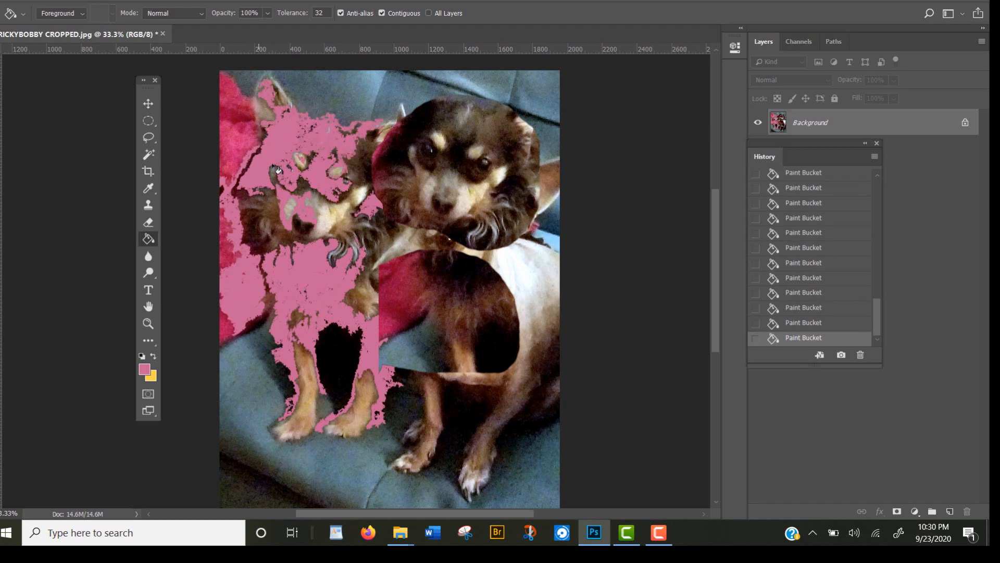
{"action": "left_click", "coordinate": [269, 229]}
{"action": "left_click", "coordinate": [274, 282]}
{"action": "left_click", "coordinate": [271, 379]}
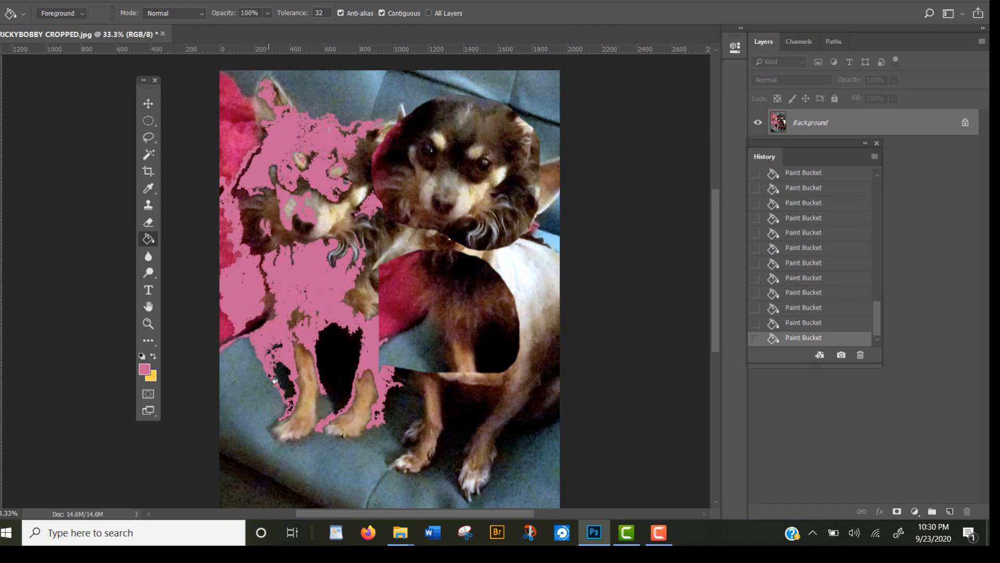
Fill the sofa seat, the cloned blanket patch and the light eyebrow spots on the cloned face with pink.
{"action": "left_click", "coordinate": [264, 430]}
{"action": "left_click", "coordinate": [258, 482]}
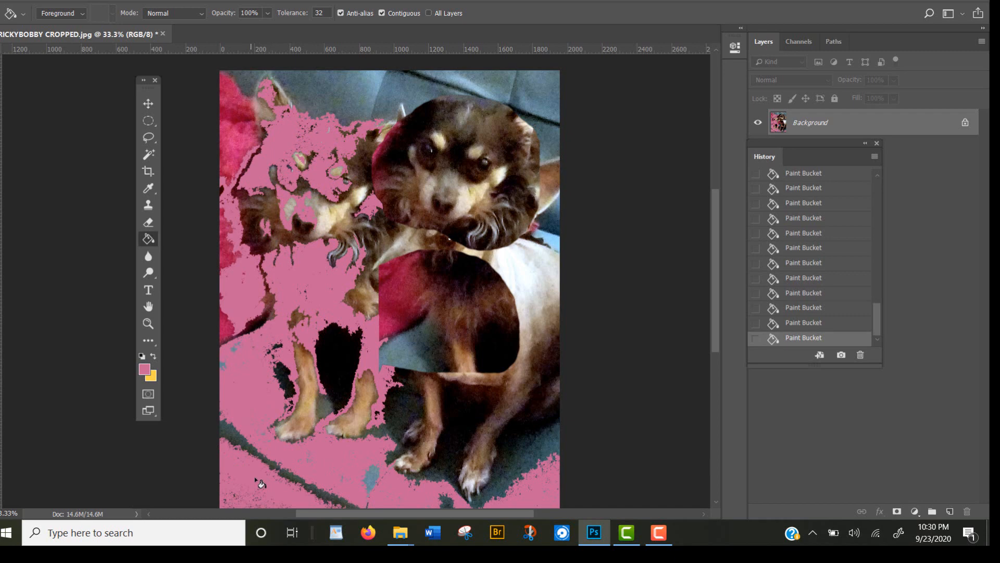
{"action": "left_click", "coordinate": [416, 315]}
{"action": "left_click", "coordinate": [478, 151]}
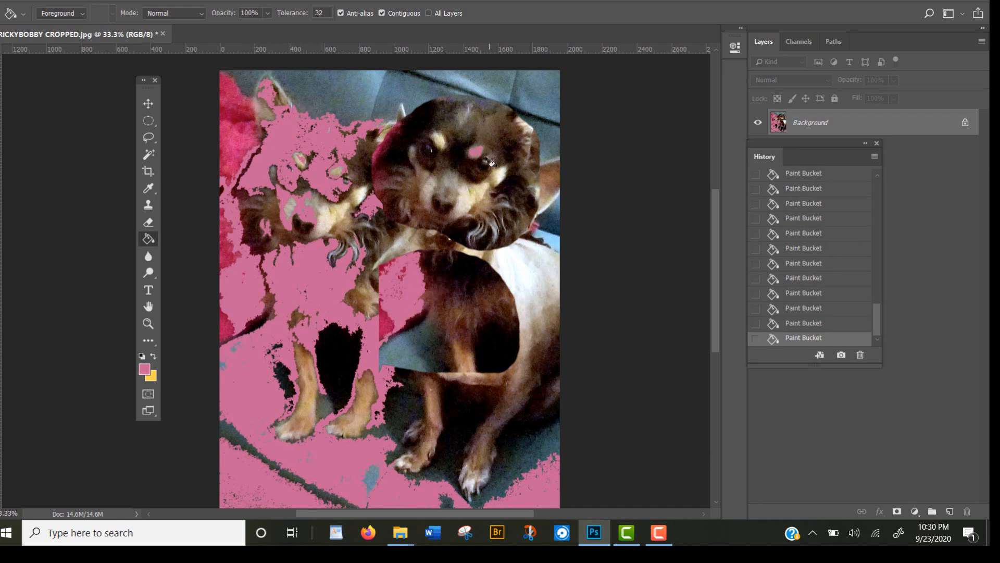
{"action": "left_click", "coordinate": [437, 141]}
Step back through the History to the last Clone Stamp state, undoing all the Paint Bucket fills.
{"action": "left_click", "coordinate": [822, 324]}
{"action": "left_click", "coordinate": [820, 308]}
{"action": "left_click", "coordinate": [820, 294]}
{"action": "left_click", "coordinate": [820, 279]}
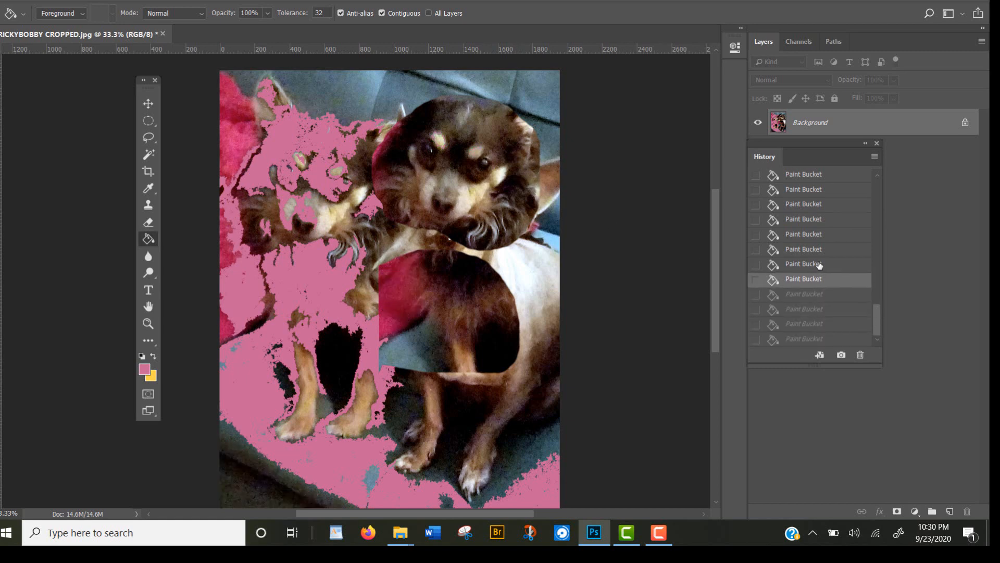
{"action": "left_click", "coordinate": [820, 264]}
{"action": "left_click", "coordinate": [820, 249]}
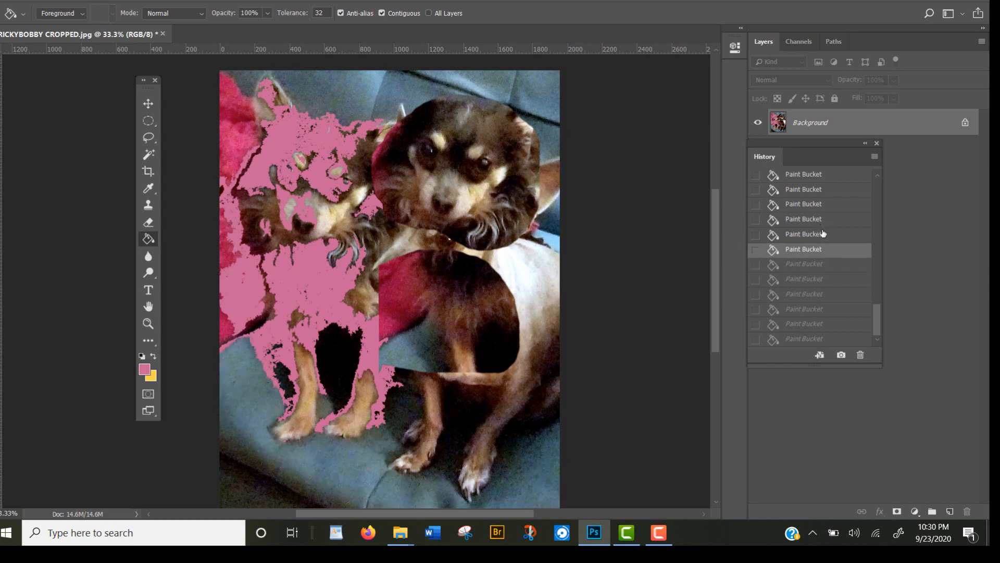
{"action": "left_click", "coordinate": [822, 233]}
{"action": "left_click", "coordinate": [821, 219]}
{"action": "left_click", "coordinate": [821, 203]}
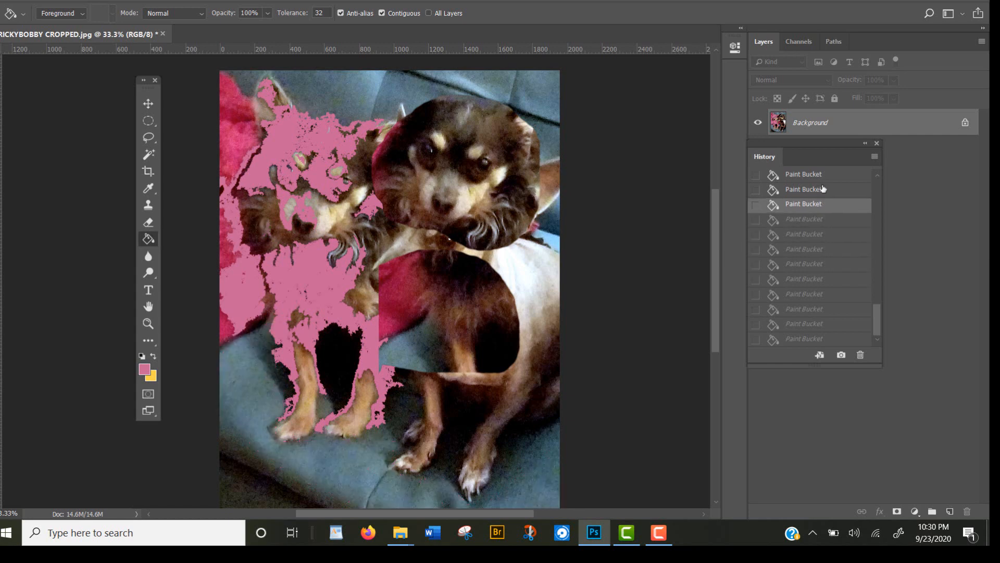
{"action": "left_click", "coordinate": [822, 189]}
{"action": "left_click", "coordinate": [824, 174]}
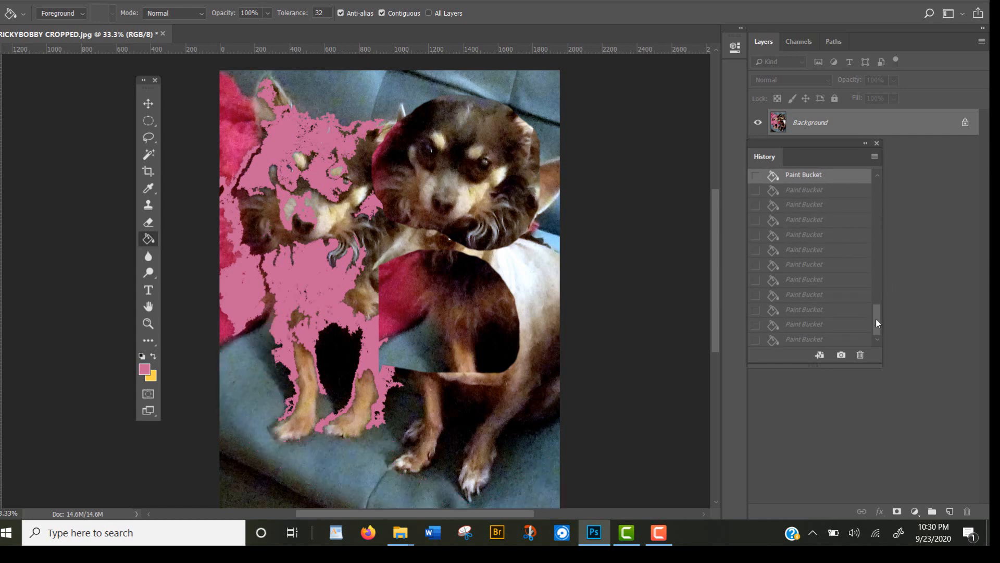
{"action": "left_click_drag", "start_coordinate": [877, 319], "coordinate": [880, 275]}
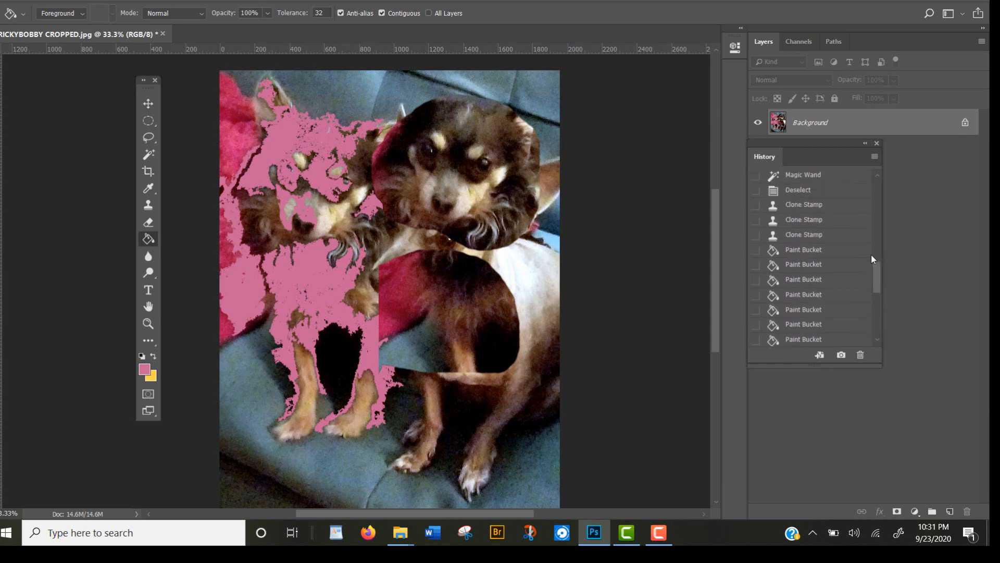
{"action": "left_click", "coordinate": [802, 251]}
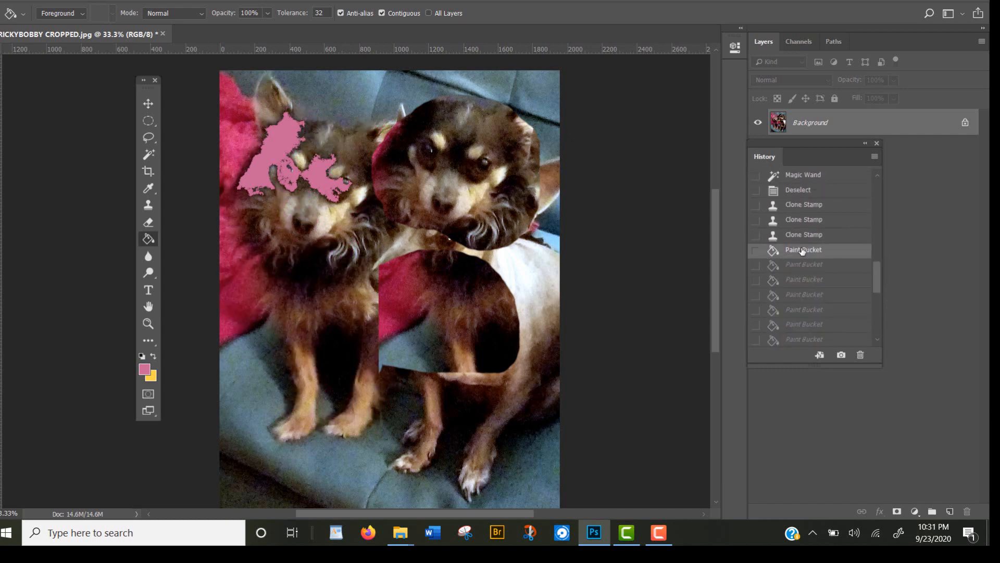
{"action": "left_click", "coordinate": [826, 238]}
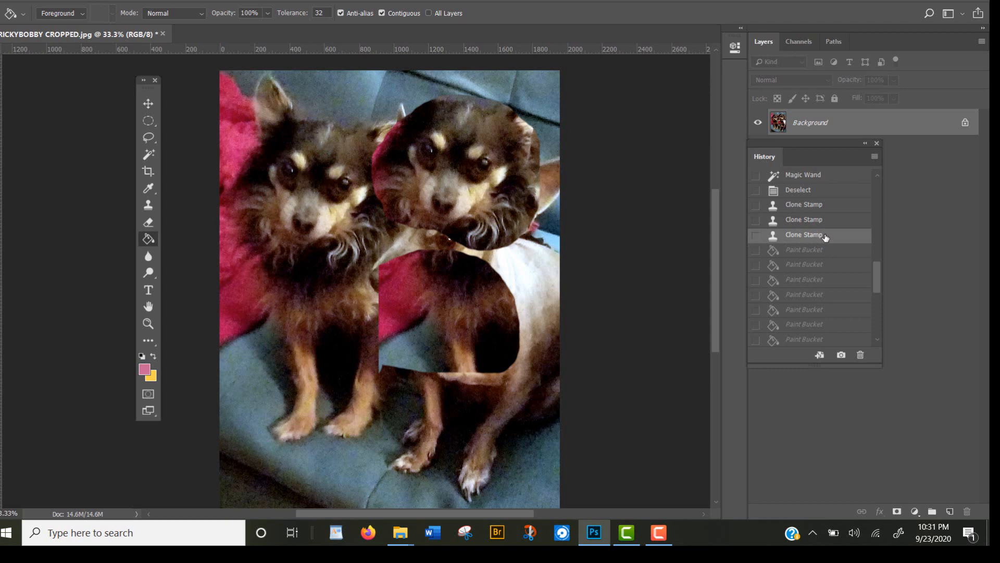
Step back through the three Clone Stamp states in the History to the Deselect state.
{"action": "left_click", "coordinate": [845, 223]}
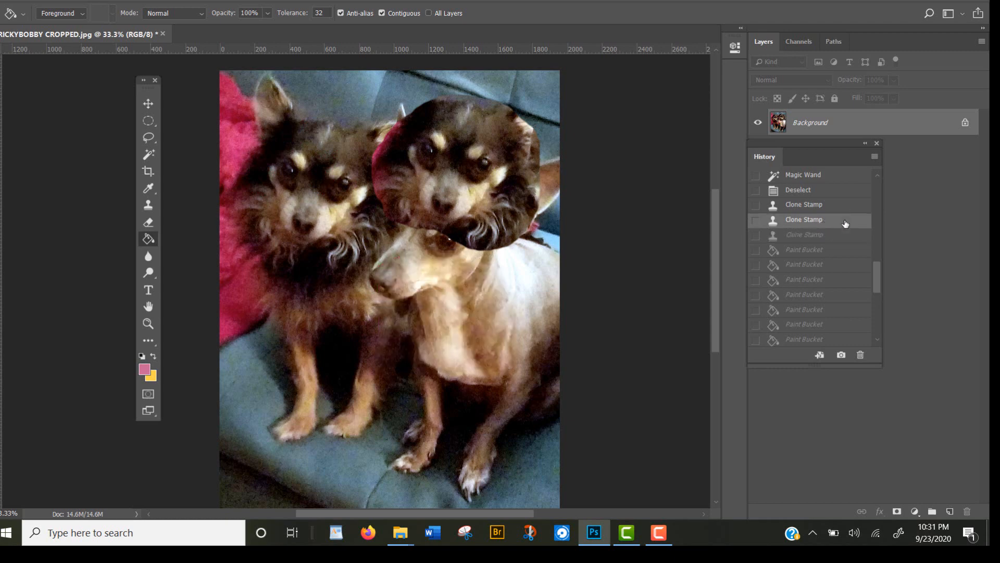
{"action": "left_click", "coordinate": [843, 206]}
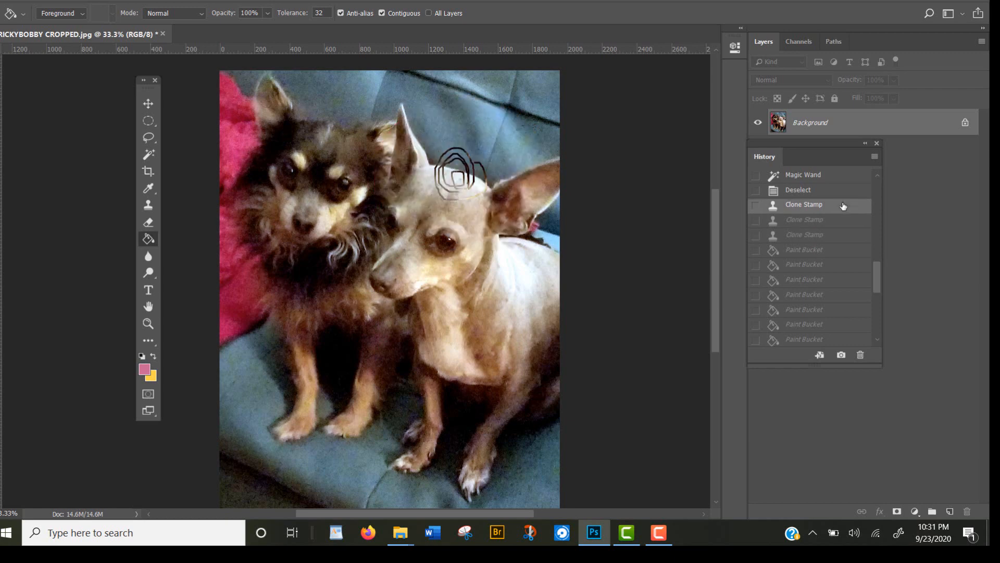
{"action": "left_click", "coordinate": [836, 189]}
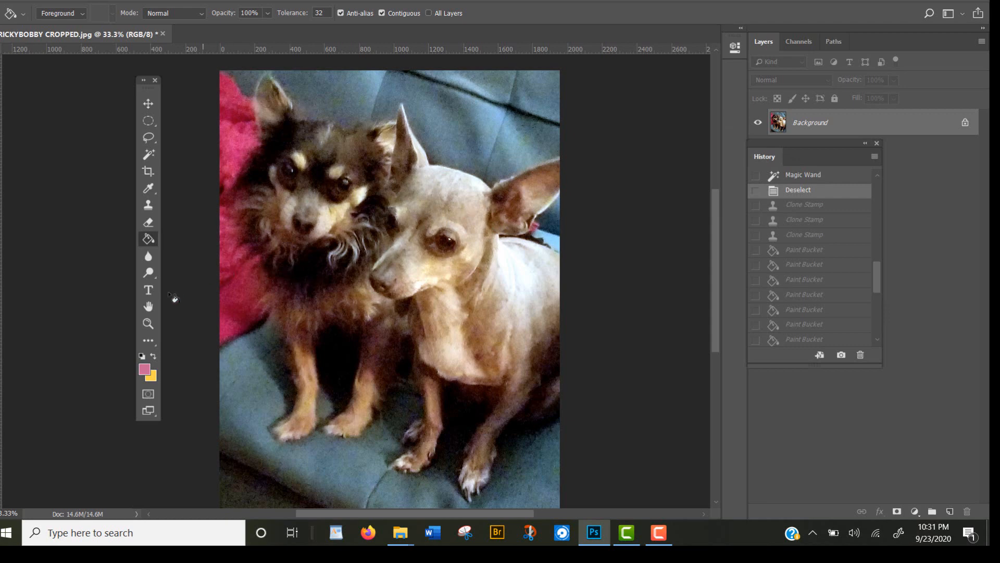
Zoom out to 25%, and zoom in on the light dog's eye to 200%.
{"action": "left_click", "coordinate": [148, 324]}
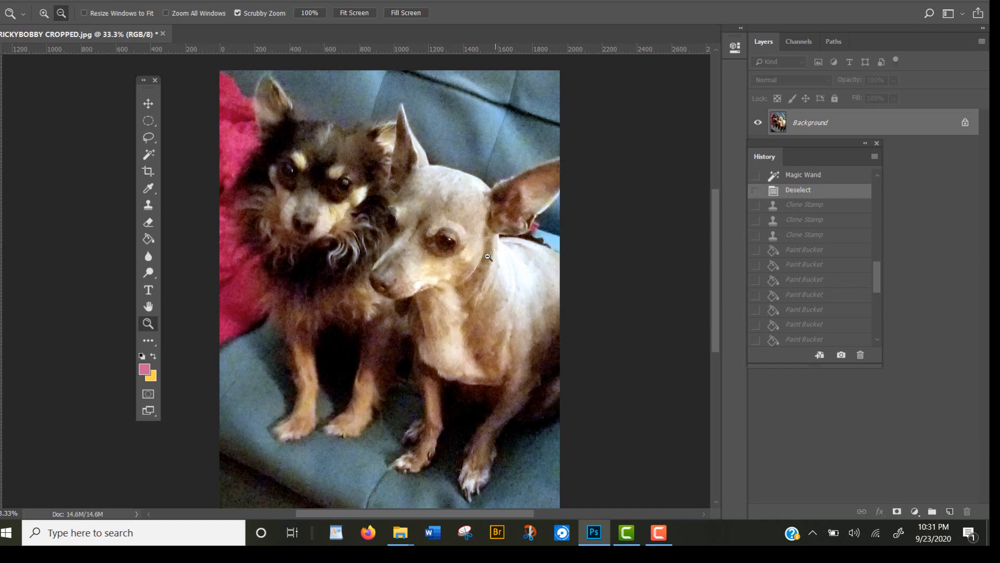
{"action": "left_click", "coordinate": [452, 241]}
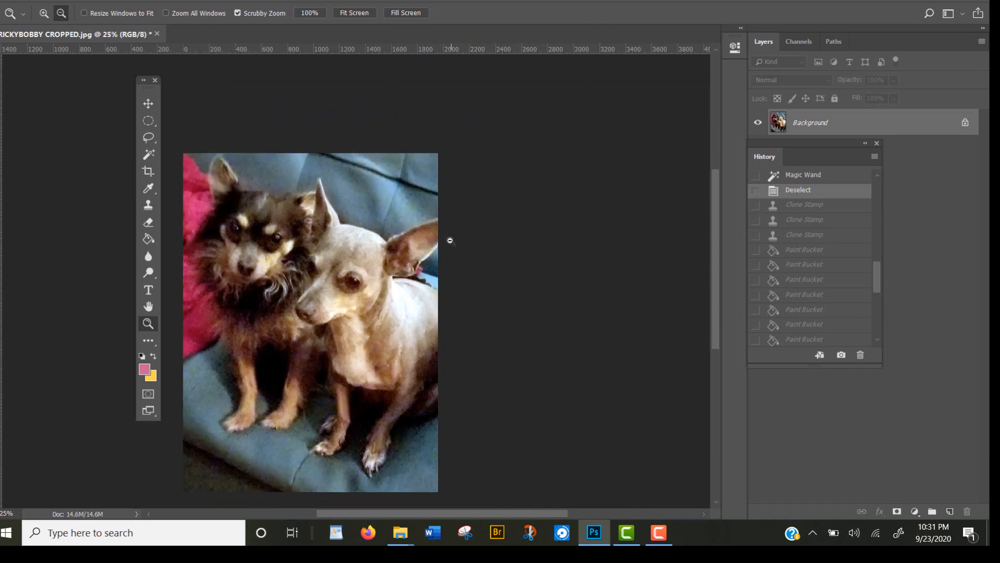
{"action": "left_click", "coordinate": [44, 14]}
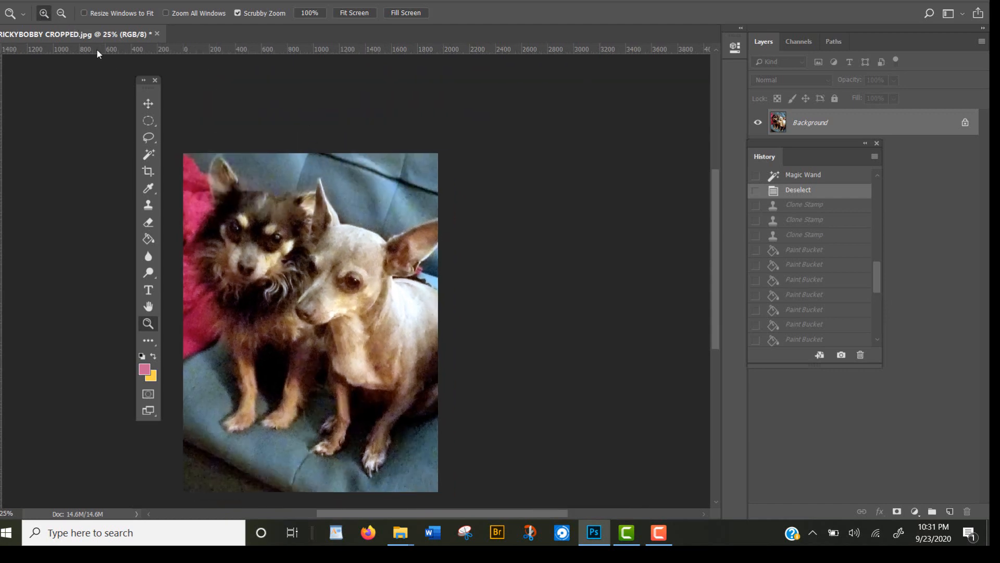
{"action": "left_click", "coordinate": [354, 281]}
{"action": "left_click", "coordinate": [383, 258]}
{"action": "left_click", "coordinate": [428, 202]}
{"action": "left_click", "coordinate": [444, 213]}
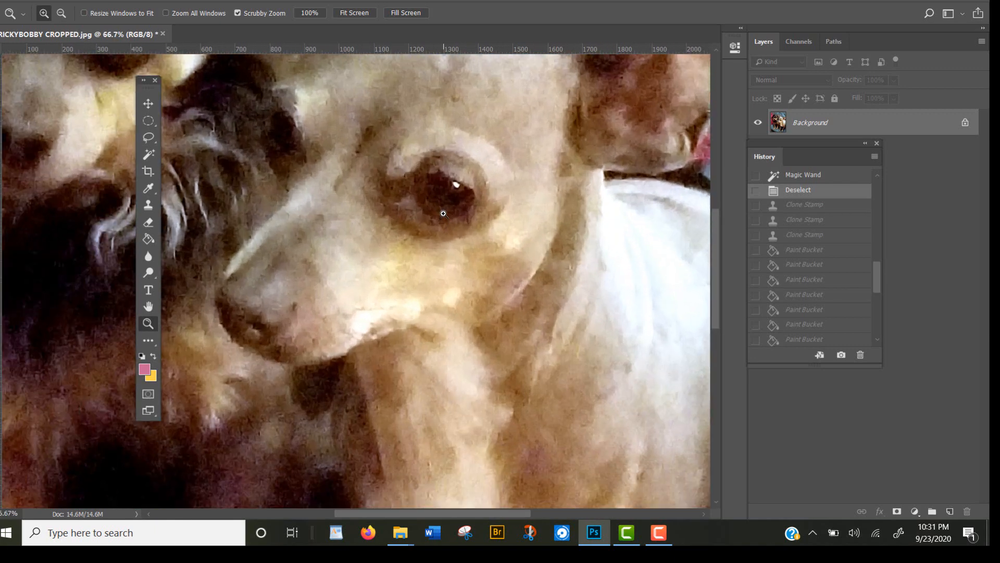
{"action": "left_click", "coordinate": [443, 213]}
{"action": "left_click", "coordinate": [444, 214]}
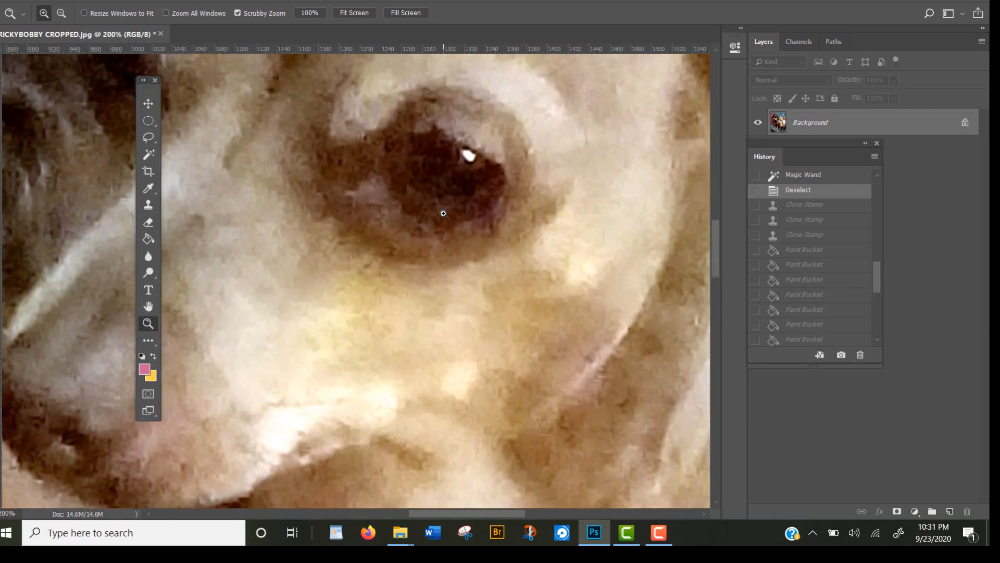
Blur the white highlight and dark pupil of the light dog's eye using the Blur tool with a 28 px brush.
{"action": "left_click", "coordinate": [148, 257]}
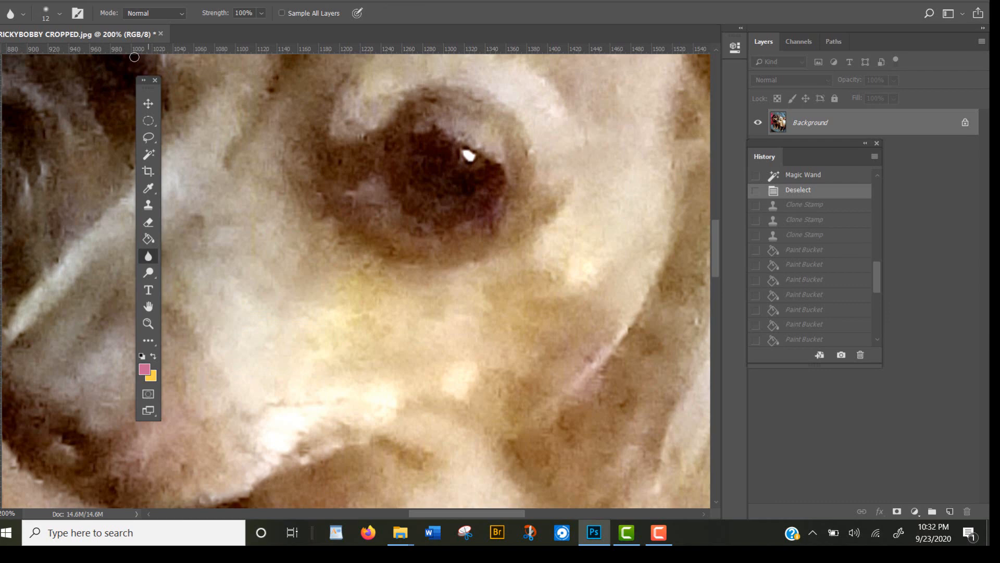
{"action": "left_click", "coordinate": [61, 15]}
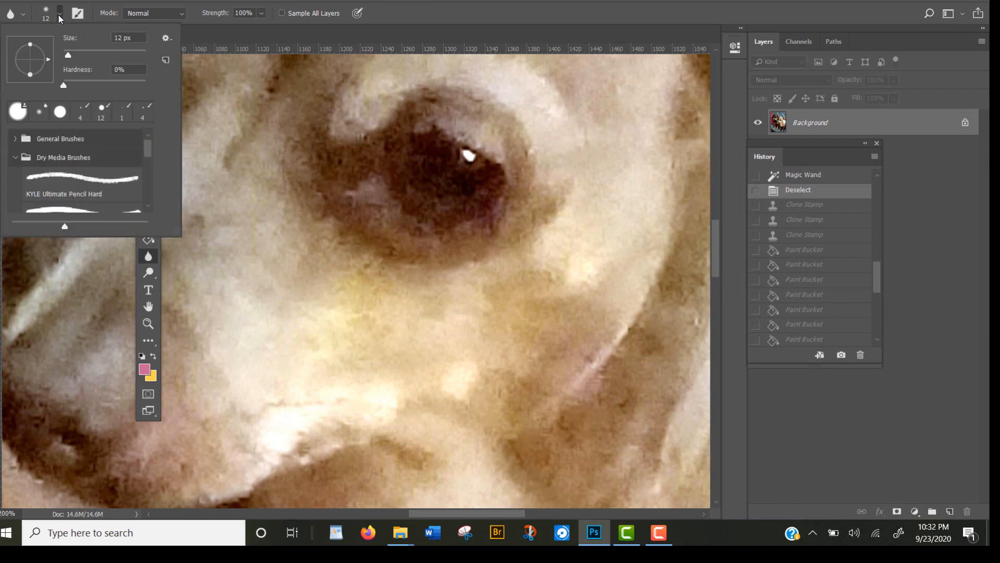
{"action": "left_click", "coordinate": [76, 50]}
{"action": "left_click", "coordinate": [426, 145]}
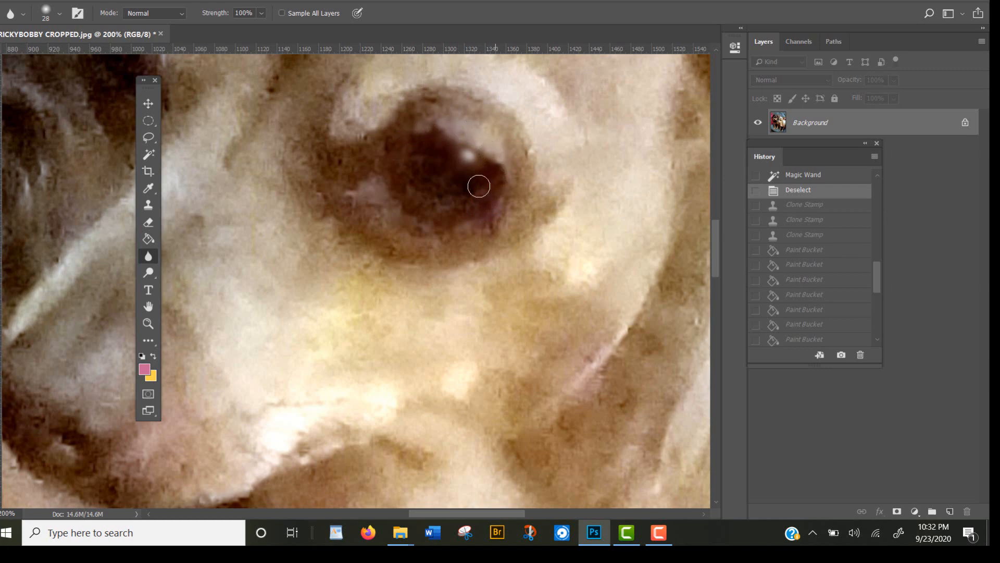
{"action": "mouse_move", "coordinate": [415, 168]}
{"action": "left_mouse_down"}
{"action": "mouse_move", "coordinate": [412, 206]}
{"action": "mouse_move", "coordinate": [397, 197]}
{"action": "mouse_move", "coordinate": [388, 161]}
{"action": "mouse_move", "coordinate": [401, 139]}
{"action": "mouse_move", "coordinate": [440, 133]}
{"action": "mouse_move", "coordinate": [479, 153]}
{"action": "mouse_move", "coordinate": [487, 174]}
{"action": "left_mouse_up"}
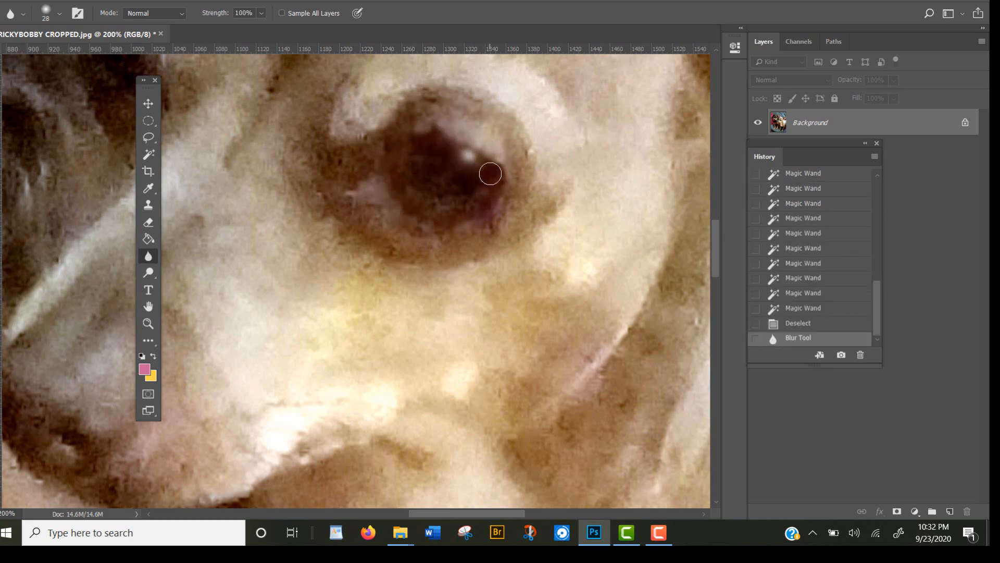
Inspect the blurred eye up close at 400%, and zoom back out to 50%.
{"action": "left_click", "coordinate": [148, 323]}
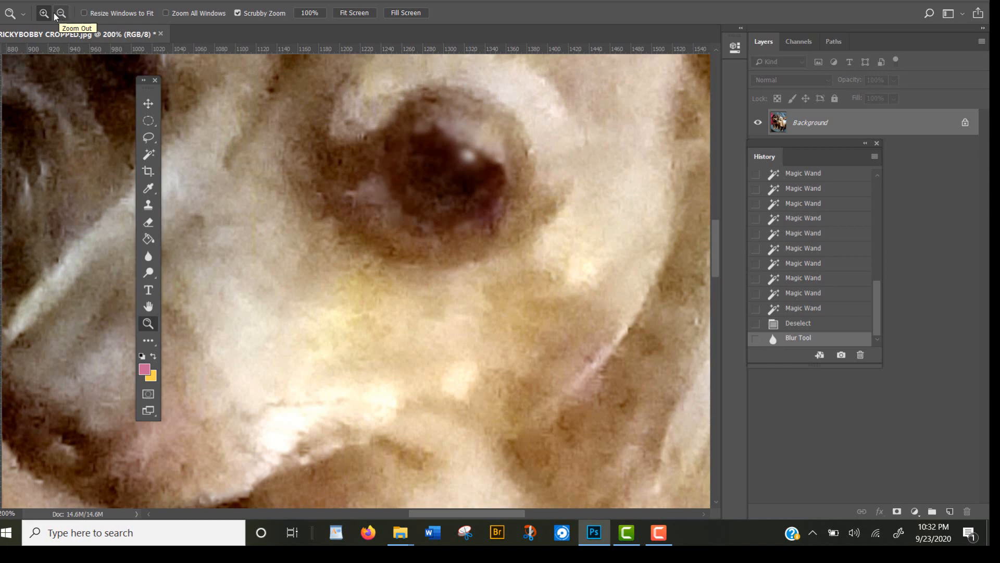
{"action": "left_click", "coordinate": [470, 154]}
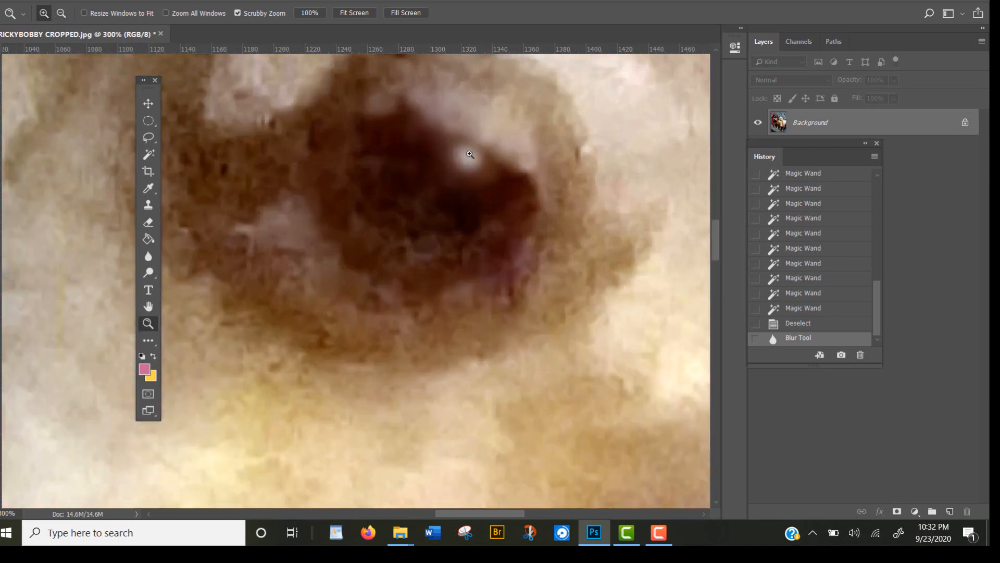
{"action": "left_click", "coordinate": [470, 155]}
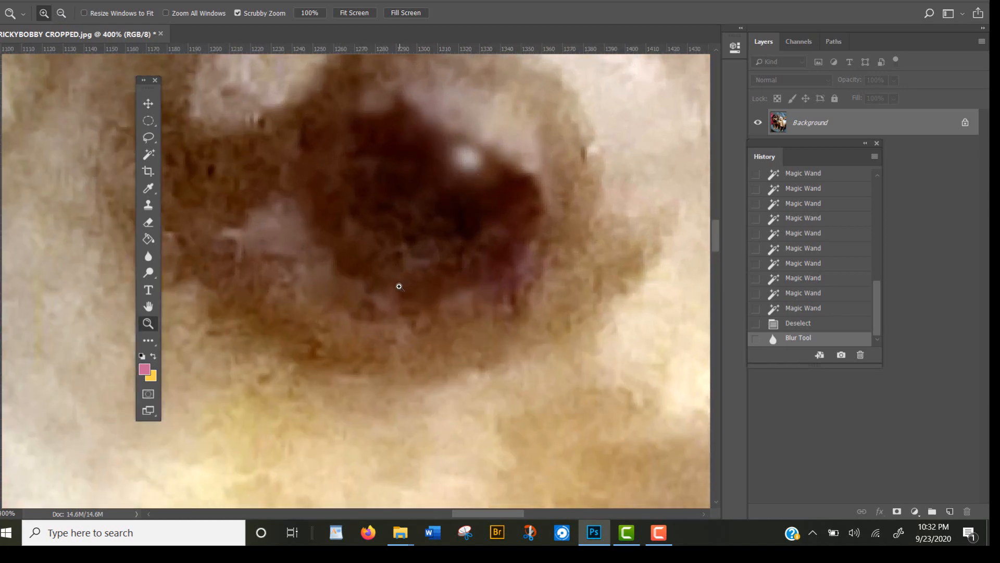
{"action": "left_click", "coordinate": [61, 13]}
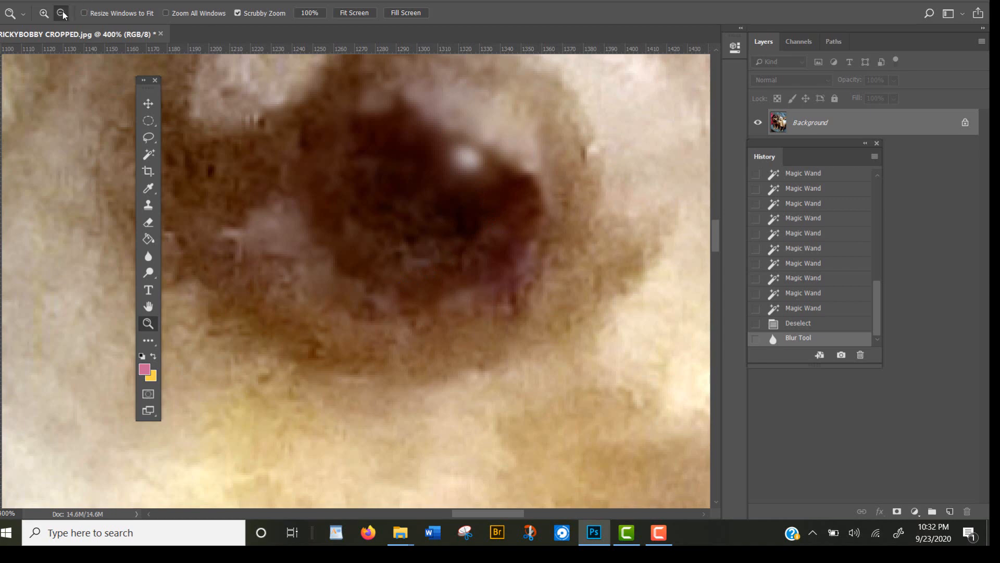
{"action": "left_click", "coordinate": [376, 176]}
{"action": "left_click", "coordinate": [376, 176]}
{"action": "left_click", "coordinate": [376, 176]}
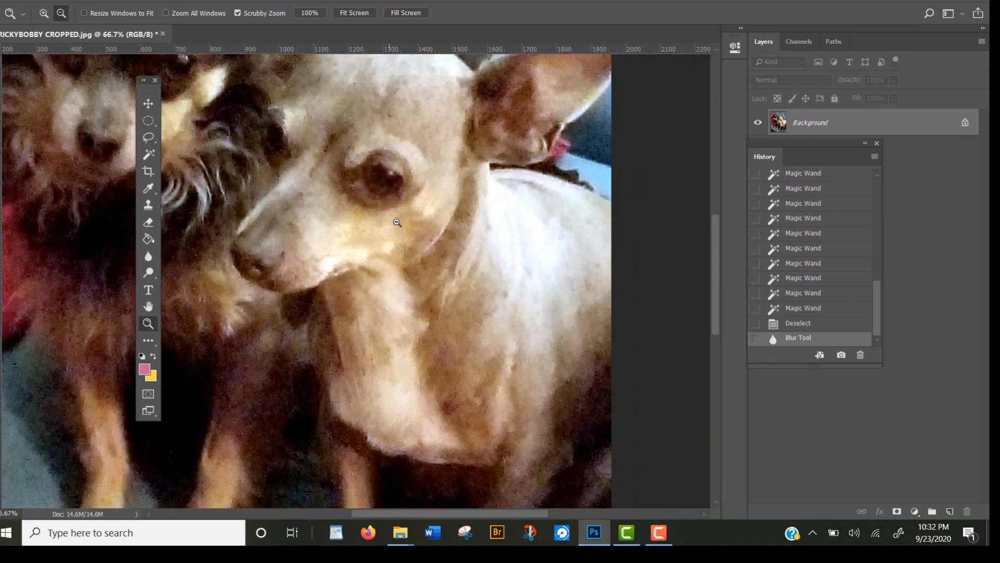
{"action": "left_click", "coordinate": [406, 236]}
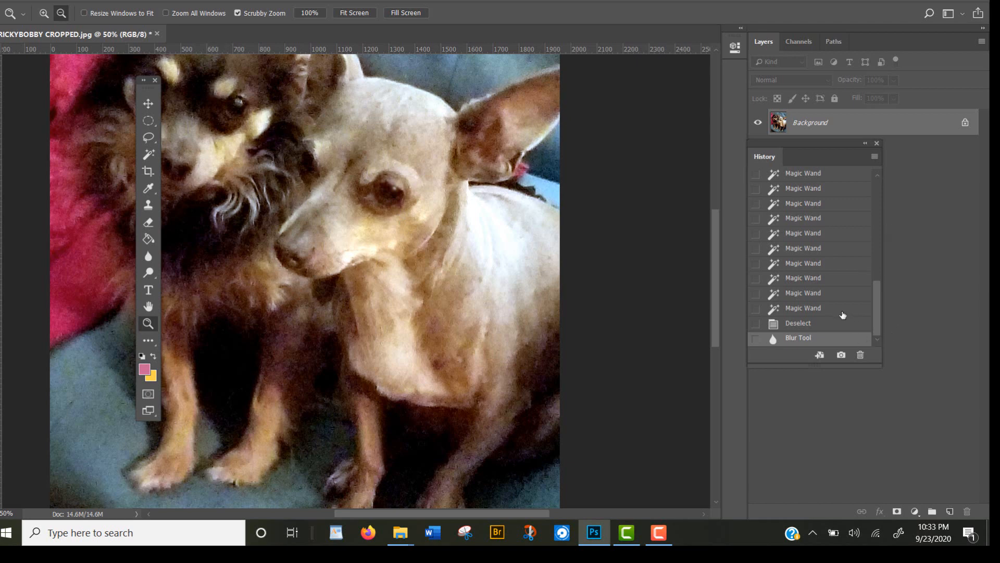
Compare the photo with and without the blur through the History, ending on the Deselect state to undo the blur.
{"action": "left_click", "coordinate": [838, 327]}
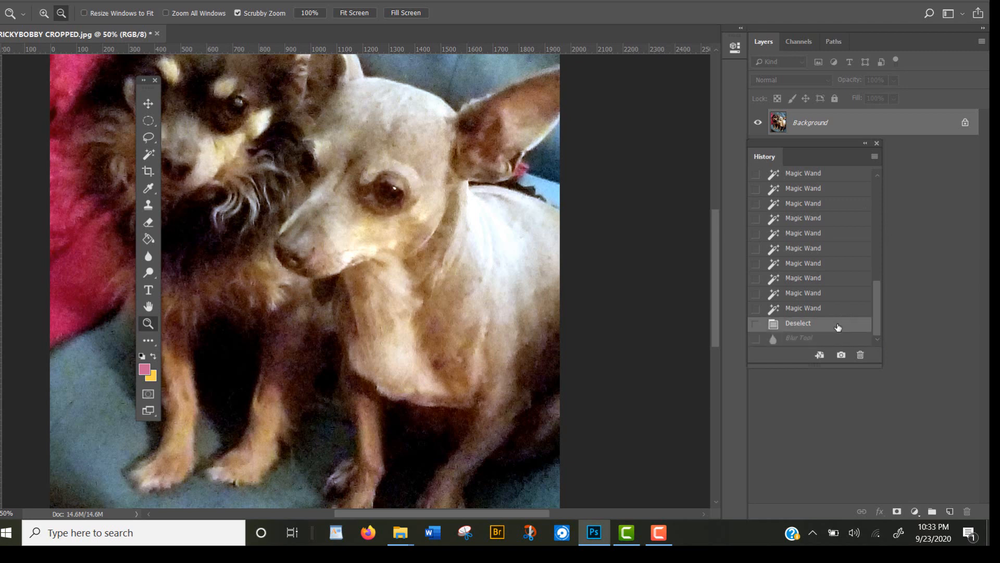
{"action": "left_click", "coordinate": [837, 339]}
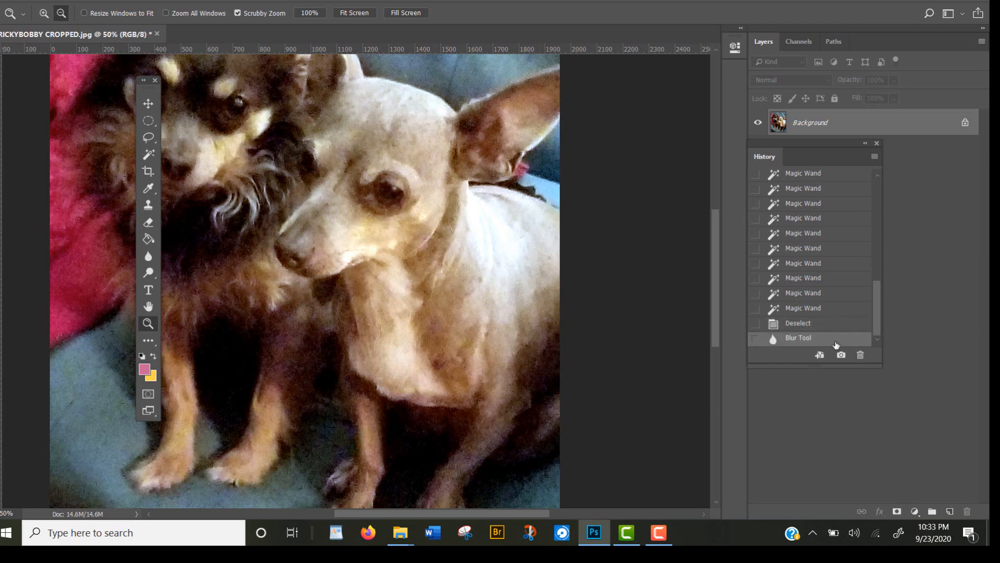
{"action": "left_click", "coordinate": [824, 323]}
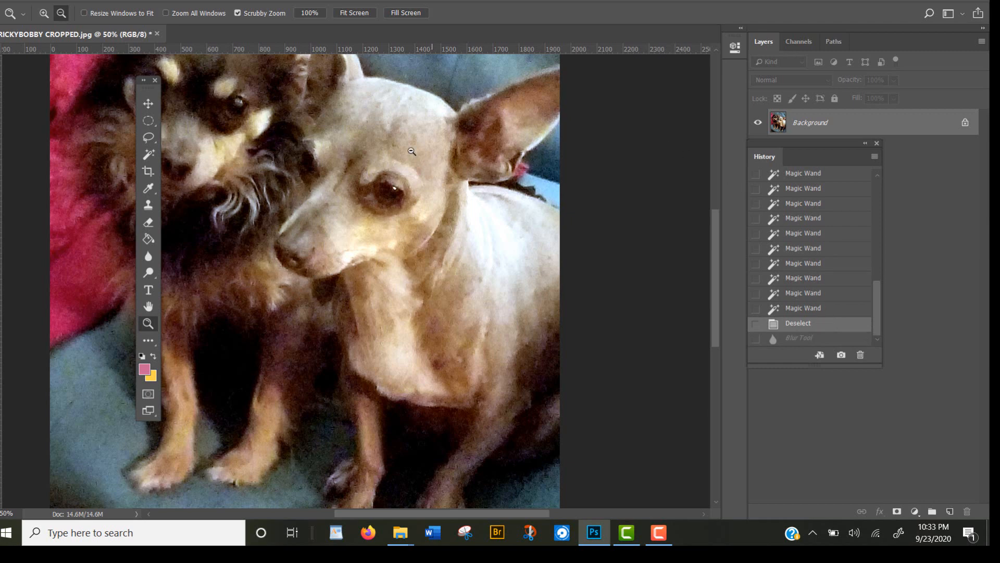
Darken the dark dog's chest and side fur using the Burn tool with an 86 px brush at 25% exposure.
{"action": "left_click", "coordinate": [150, 273]}
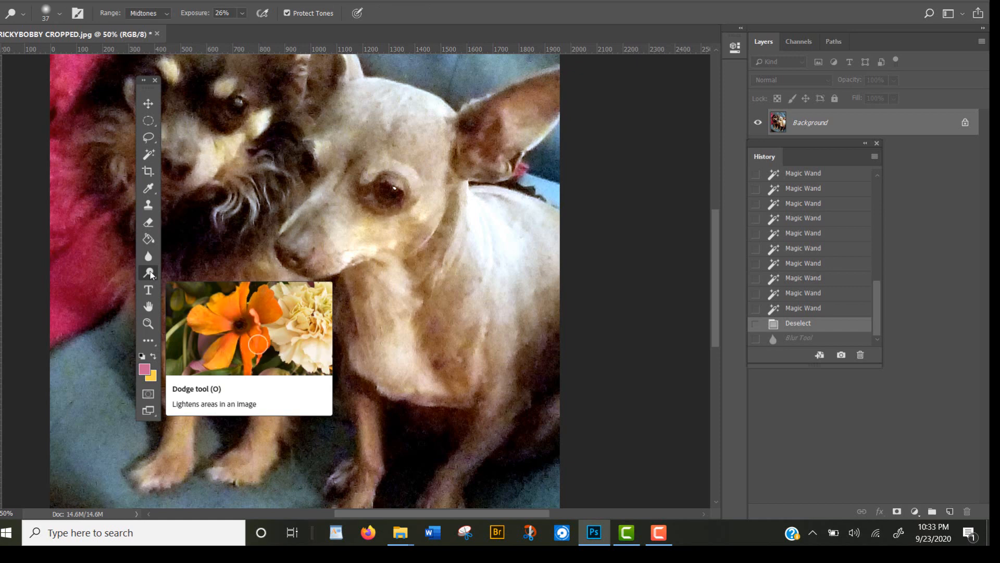
{"action": "right_click", "coordinate": [149, 273]}
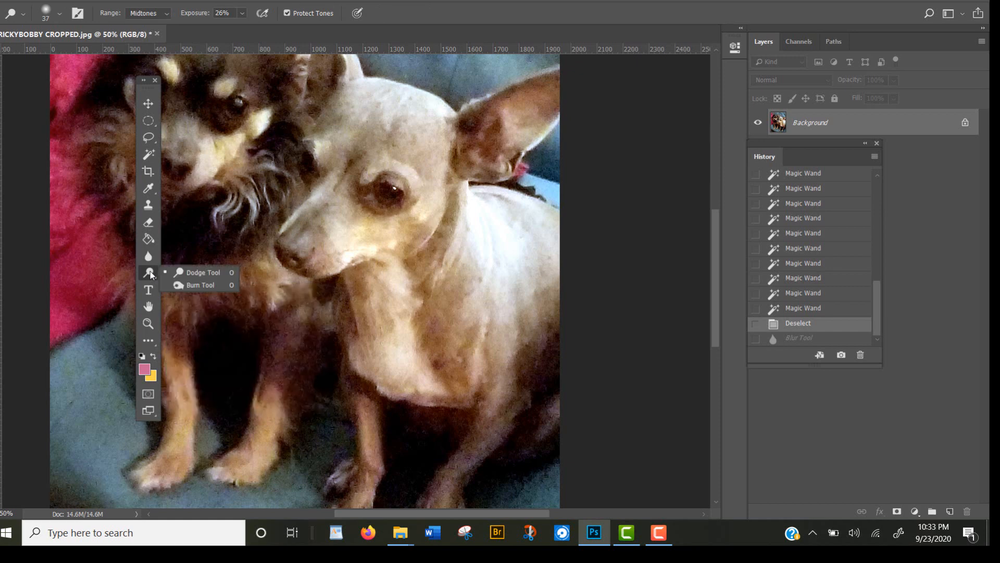
{"action": "left_click", "coordinate": [174, 286]}
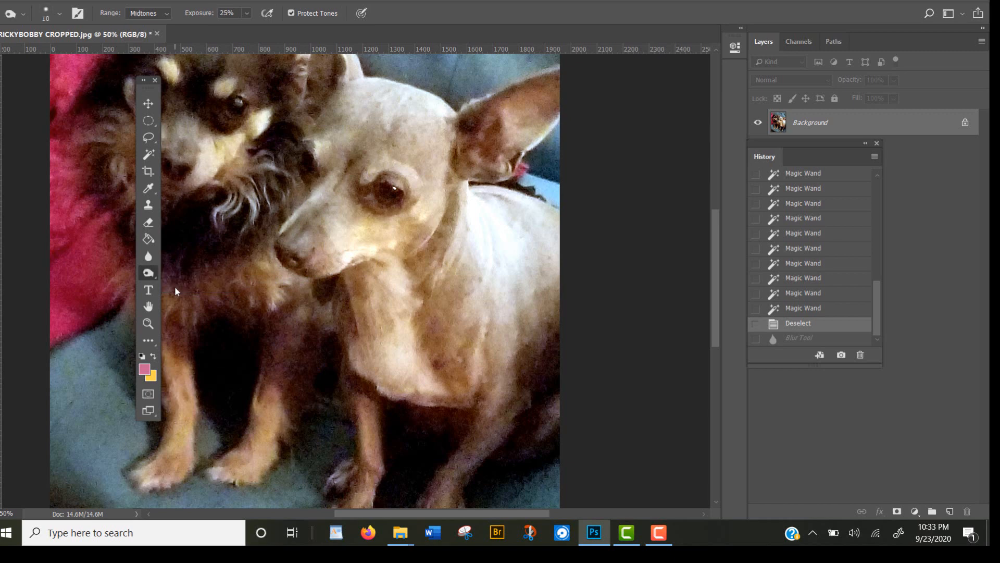
{"action": "right_click", "coordinate": [149, 280]}
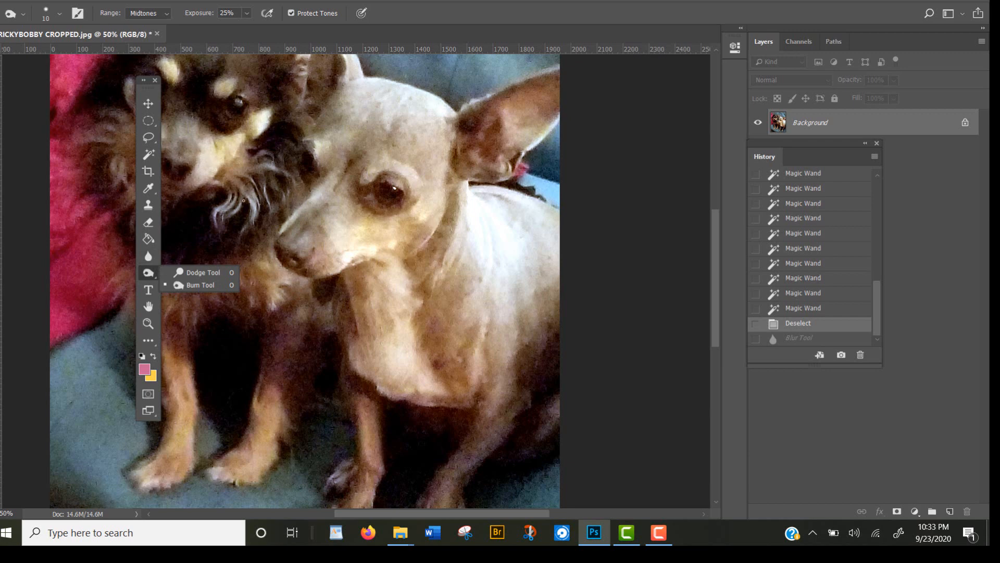
{"action": "left_click", "coordinate": [60, 15]}
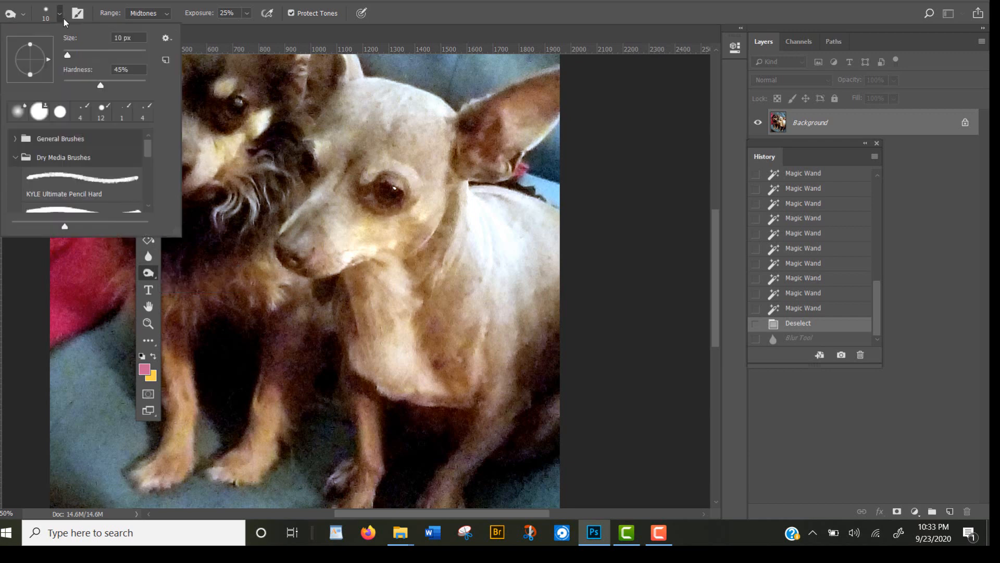
{"action": "left_click", "coordinate": [96, 54]}
{"action": "left_click", "coordinate": [221, 223]}
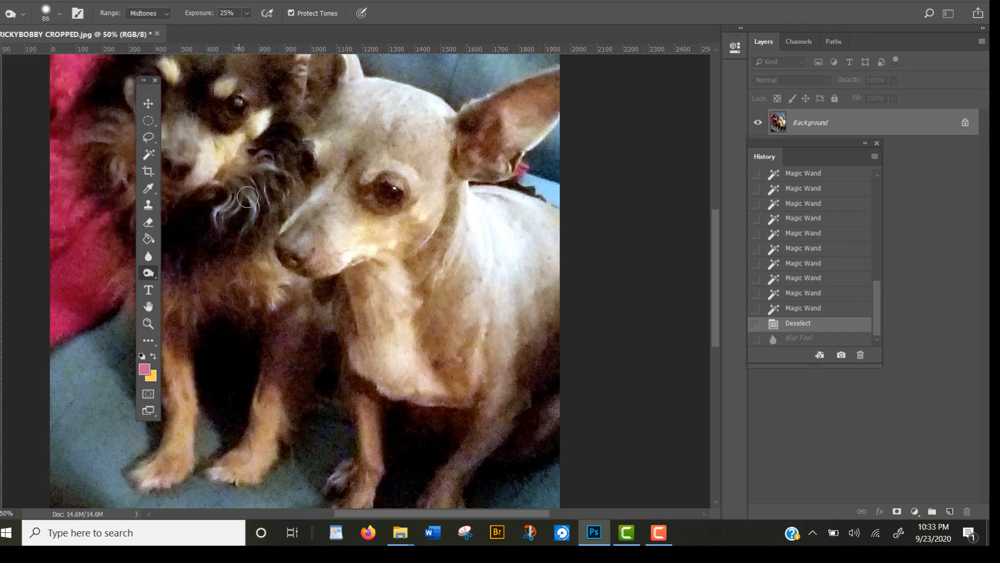
{"action": "left_click_drag", "start_coordinate": [248, 212], "coordinate": [230, 197]}
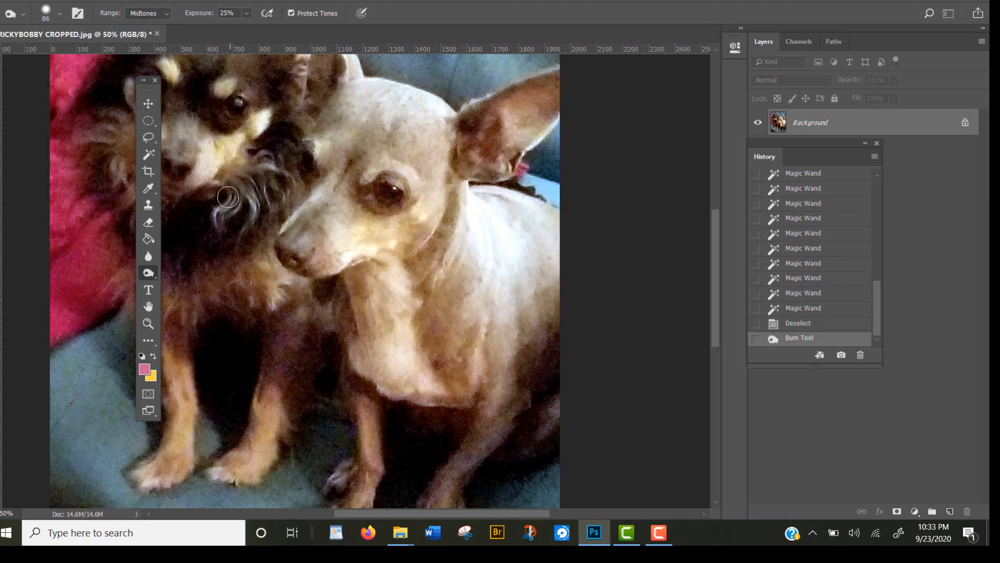
{"action": "left_click", "coordinate": [102, 229]}
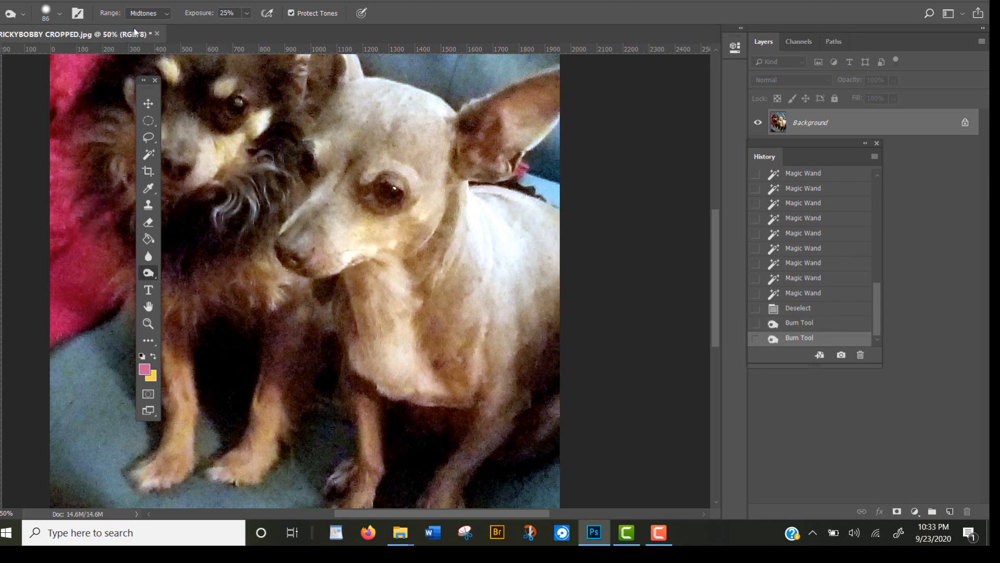
Burn the dark dog's chest fur and the red blanket at 99% exposure, and undo all burn strokes by stepping back to Deselect in the History.
{"action": "left_click", "coordinate": [246, 13]}
{"action": "left_click", "coordinate": [295, 28]}
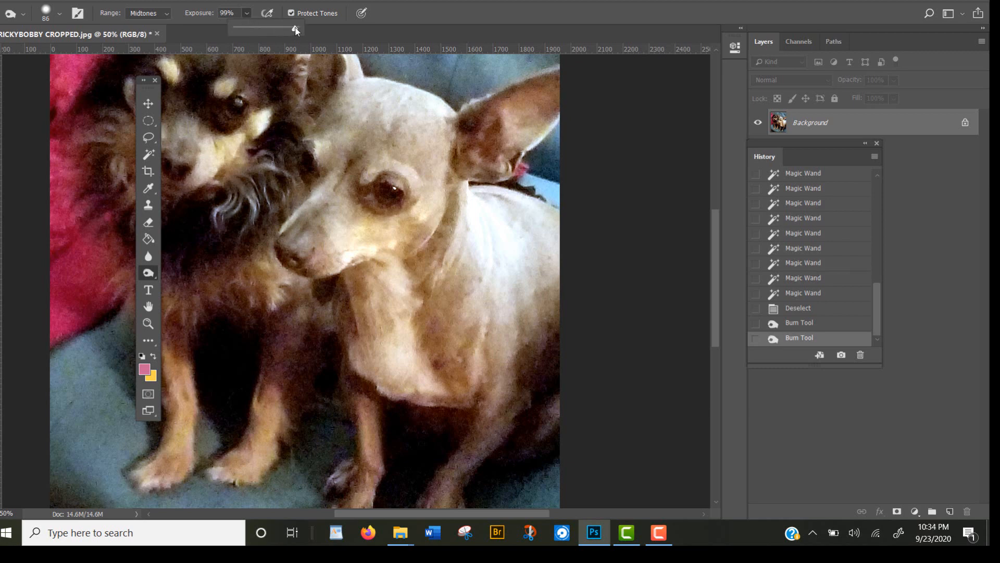
{"action": "mouse_move", "coordinate": [217, 210]}
{"action": "left_mouse_down"}
{"action": "mouse_move", "coordinate": [242, 196]}
{"action": "mouse_move", "coordinate": [206, 235]}
{"action": "mouse_move", "coordinate": [259, 179]}
{"action": "left_mouse_up"}
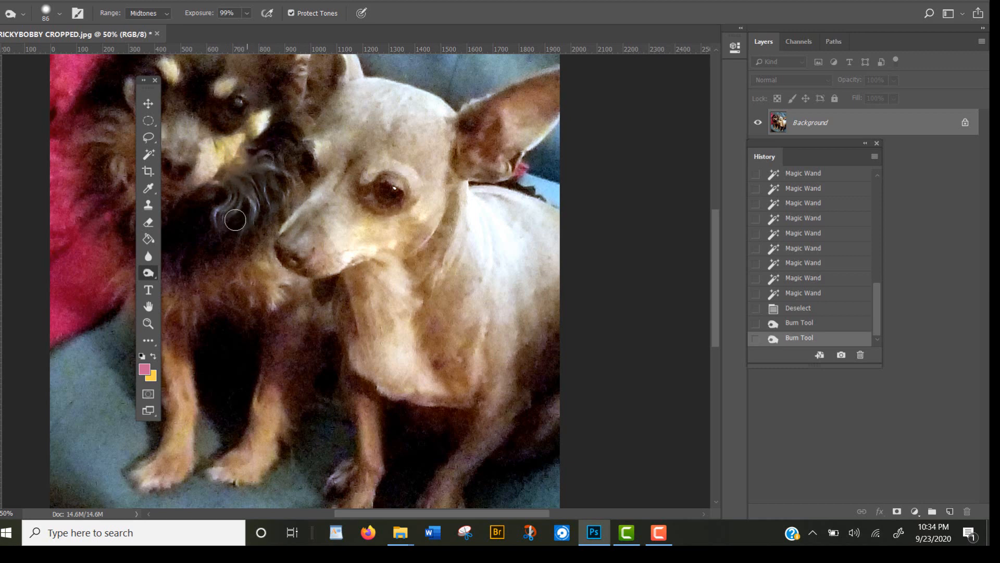
{"action": "left_click_drag", "start_coordinate": [235, 216], "coordinate": [248, 221]}
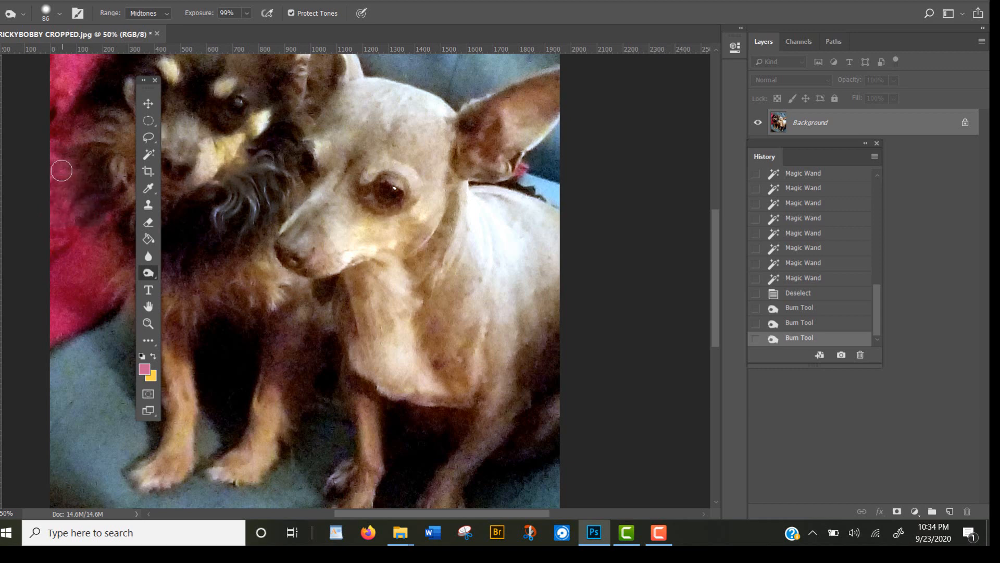
{"action": "left_click", "coordinate": [69, 182]}
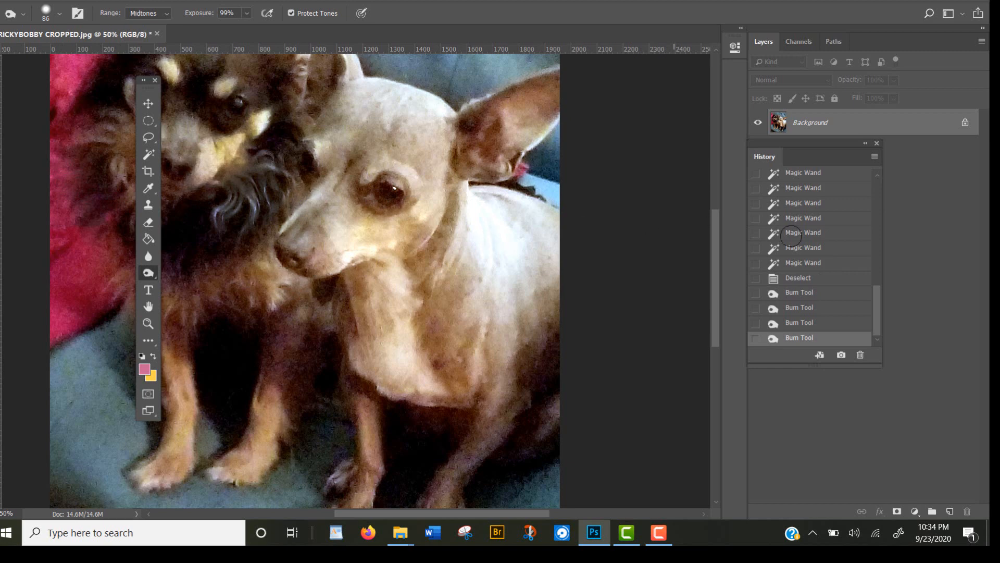
{"action": "left_click", "coordinate": [835, 278]}
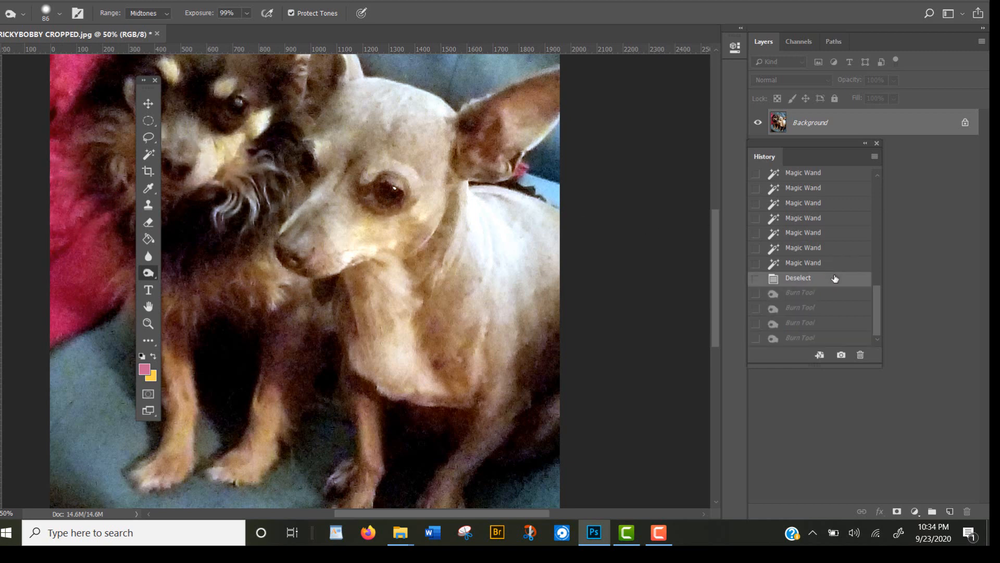
Lighten the top of the light dog's head using the Dodge tool with a 69 px brush at 26% exposure.
{"action": "right_click", "coordinate": [148, 273]}
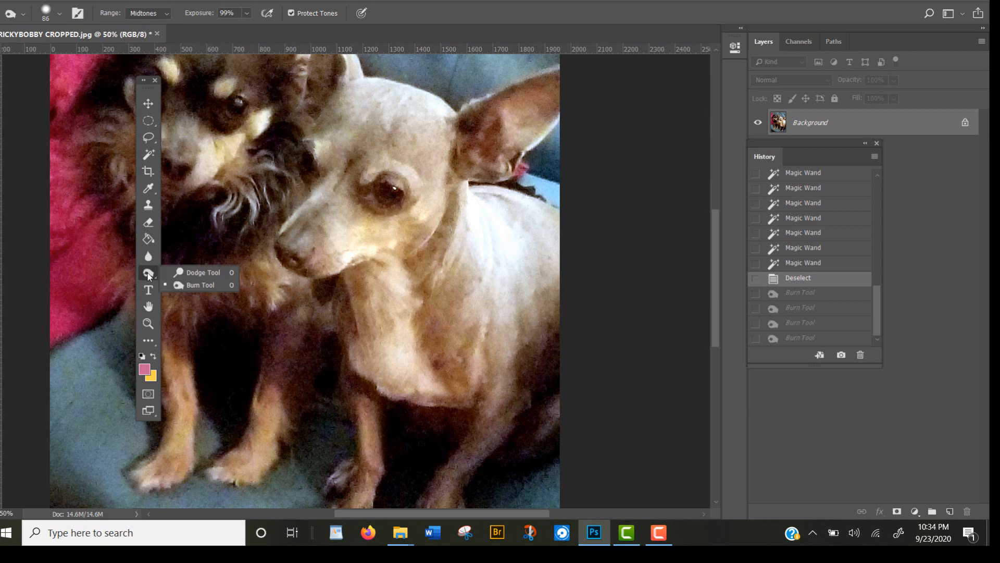
{"action": "left_click", "coordinate": [196, 271]}
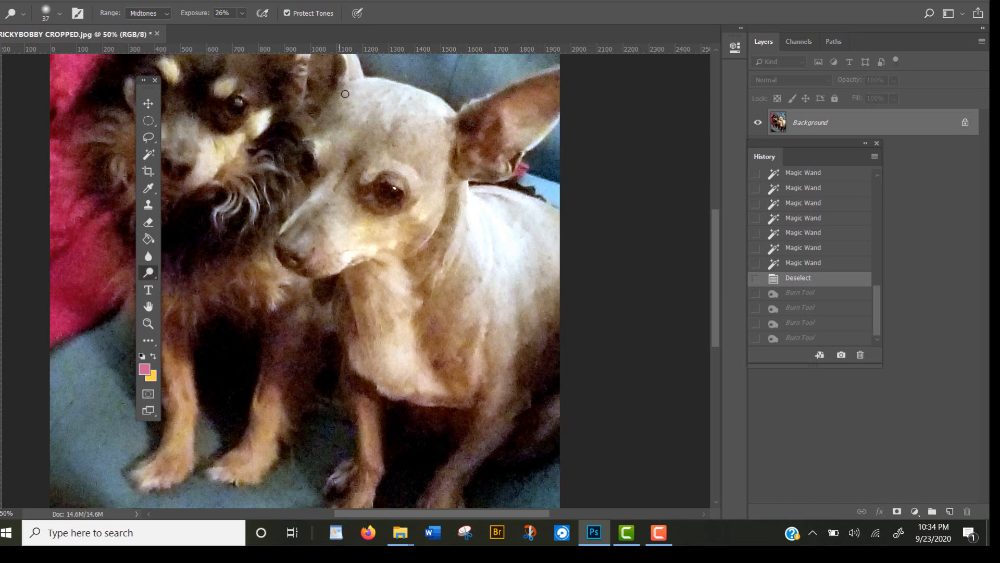
{"action": "left_click", "coordinate": [59, 13]}
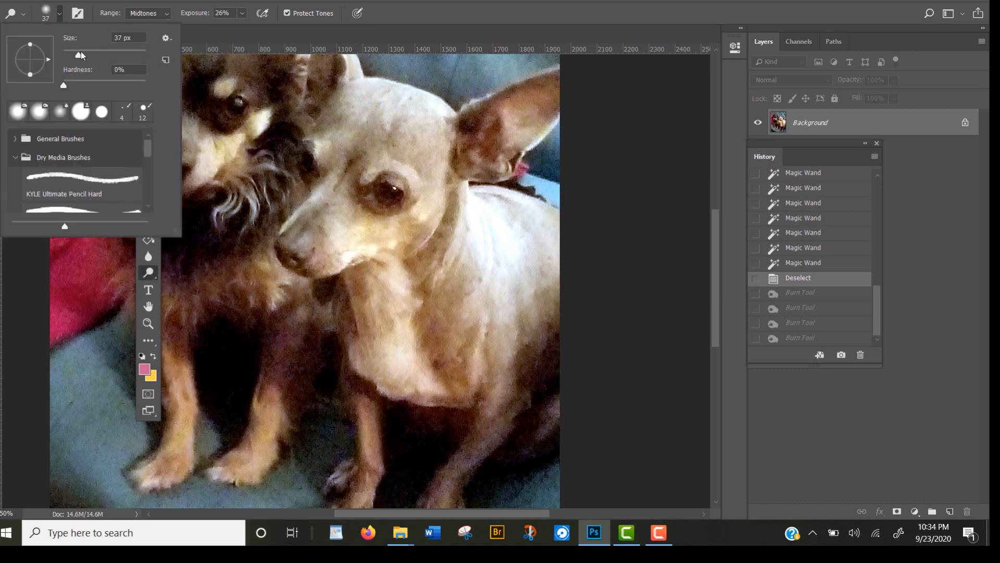
{"action": "left_click", "coordinate": [93, 51]}
{"action": "left_click", "coordinate": [381, 104]}
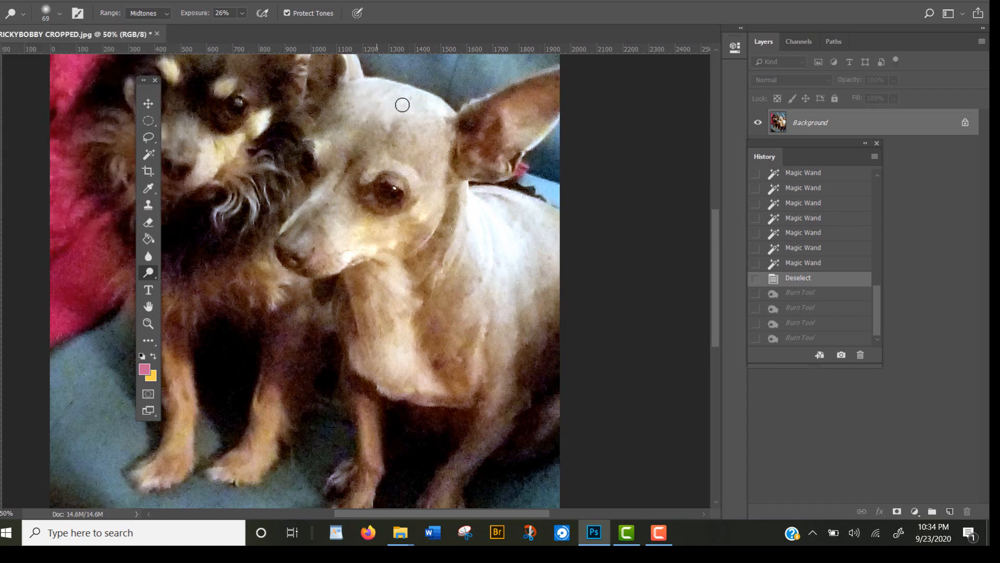
{"action": "mouse_move", "coordinate": [411, 101]}
{"action": "left_mouse_down"}
{"action": "mouse_move", "coordinate": [375, 99]}
{"action": "mouse_move", "coordinate": [396, 99]}
{"action": "left_mouse_up"}
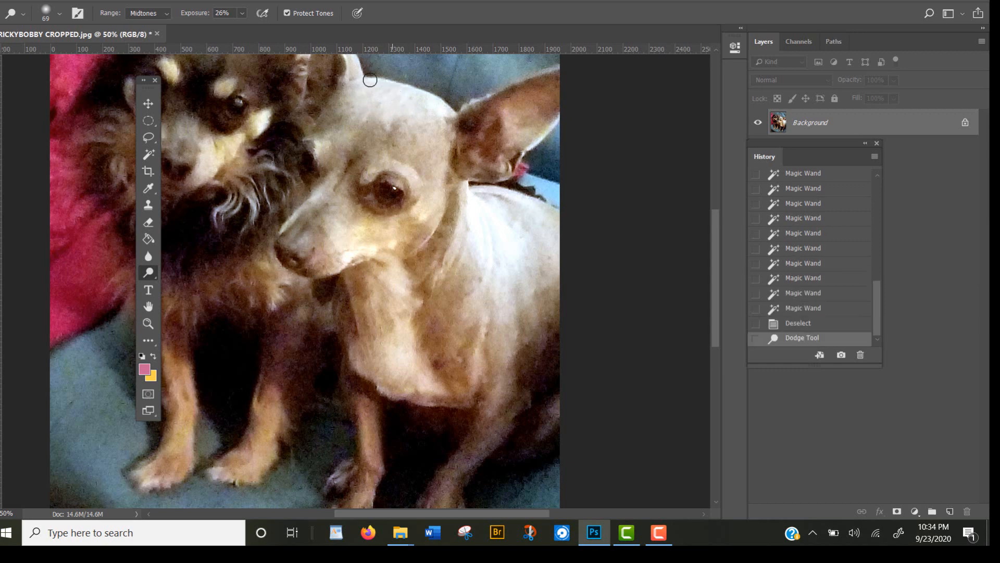
Dodge the light dog's head and eye area at 100% exposure, and undo all dodge strokes by returning to Deselect in the History.
{"action": "left_click", "coordinate": [242, 13]}
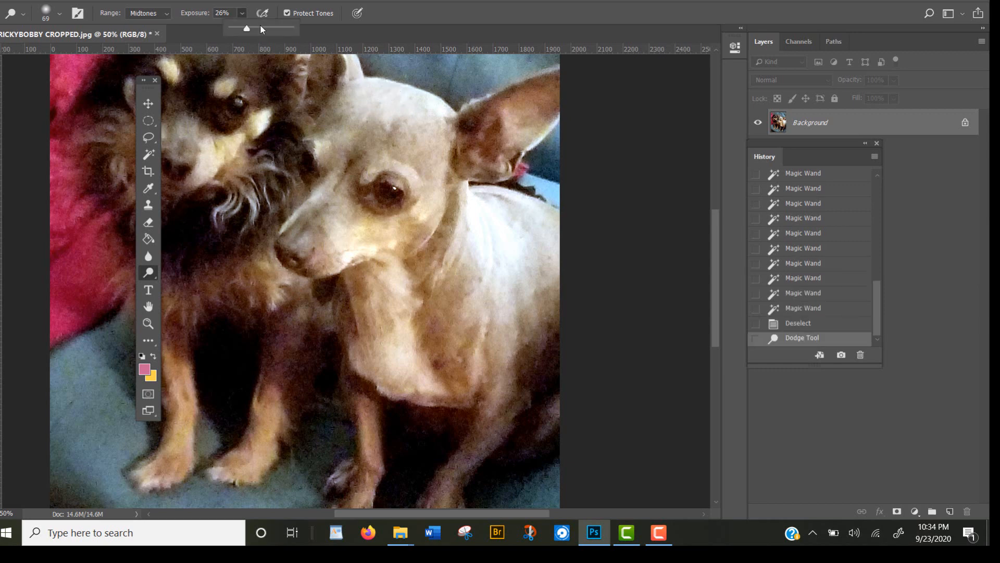
{"action": "left_click", "coordinate": [291, 27]}
{"action": "mouse_move", "coordinate": [378, 103]}
{"action": "left_mouse_down"}
{"action": "mouse_move", "coordinate": [398, 110]}
{"action": "mouse_move", "coordinate": [383, 100]}
{"action": "mouse_move", "coordinate": [397, 119]}
{"action": "mouse_move", "coordinate": [395, 107]}
{"action": "mouse_move", "coordinate": [377, 128]}
{"action": "mouse_move", "coordinate": [401, 139]}
{"action": "mouse_move", "coordinate": [375, 124]}
{"action": "mouse_move", "coordinate": [378, 150]}
{"action": "mouse_move", "coordinate": [357, 145]}
{"action": "mouse_move", "coordinate": [365, 148]}
{"action": "mouse_move", "coordinate": [355, 98]}
{"action": "mouse_move", "coordinate": [336, 118]}
{"action": "mouse_move", "coordinate": [353, 149]}
{"action": "mouse_move", "coordinate": [379, 157]}
{"action": "mouse_move", "coordinate": [344, 120]}
{"action": "mouse_move", "coordinate": [353, 136]}
{"action": "mouse_move", "coordinate": [398, 136]}
{"action": "mouse_move", "coordinate": [356, 154]}
{"action": "mouse_move", "coordinate": [353, 133]}
{"action": "mouse_move", "coordinate": [399, 186]}
{"action": "mouse_move", "coordinate": [372, 187]}
{"action": "mouse_move", "coordinate": [382, 175]}
{"action": "mouse_move", "coordinate": [395, 201]}
{"action": "mouse_move", "coordinate": [371, 194]}
{"action": "mouse_move", "coordinate": [409, 189]}
{"action": "mouse_move", "coordinate": [352, 197]}
{"action": "mouse_move", "coordinate": [395, 188]}
{"action": "mouse_move", "coordinate": [345, 166]}
{"action": "mouse_move", "coordinate": [417, 169]}
{"action": "mouse_move", "coordinate": [430, 183]}
{"action": "mouse_move", "coordinate": [378, 153]}
{"action": "mouse_move", "coordinate": [386, 142]}
{"action": "mouse_move", "coordinate": [407, 145]}
{"action": "mouse_move", "coordinate": [382, 114]}
{"action": "left_mouse_up"}
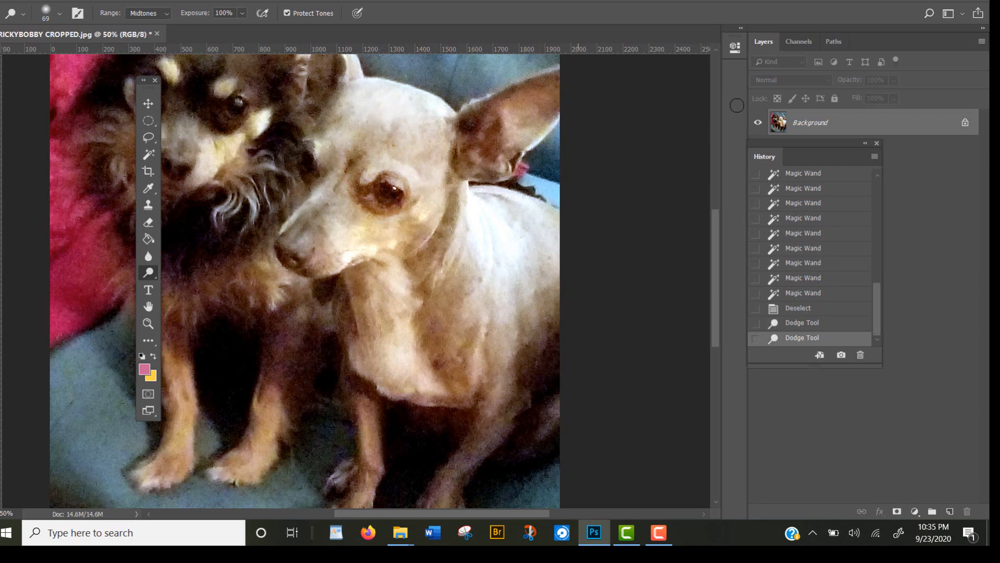
{"action": "left_click", "coordinate": [840, 310]}
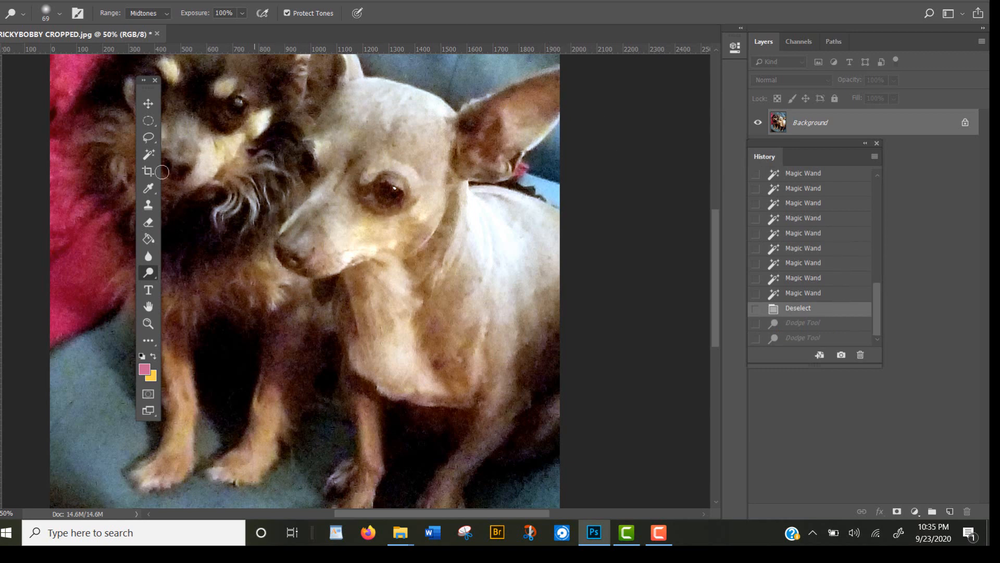
Activate the Type tool briefly, and use the Hand tool to pan the photo until both dogs' faces are in view.
{"action": "left_click", "coordinate": [149, 290]}
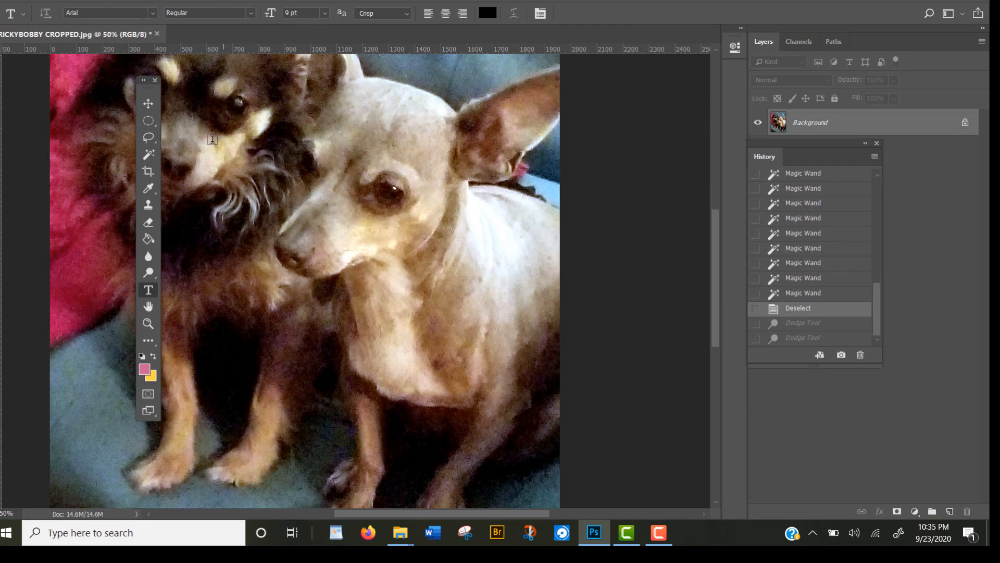
{"action": "left_click", "coordinate": [152, 307]}
{"action": "left_click_drag", "start_coordinate": [255, 229], "coordinate": [390, 225]}
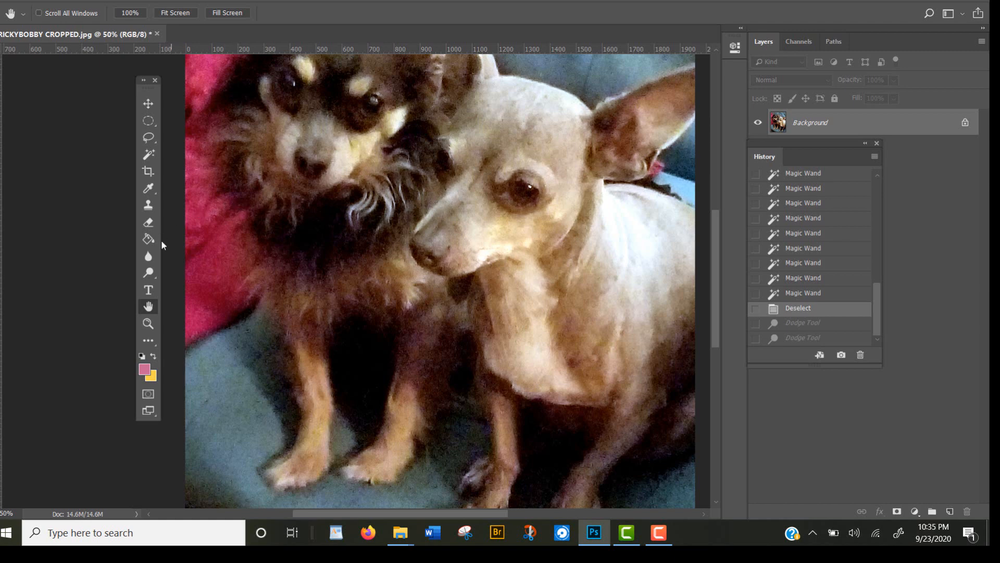
Preview the photo in Full Screen Mode with Menu Bar and in Full Screen Mode, and return to Standard Screen Mode.
{"action": "left_click", "coordinate": [149, 411]}
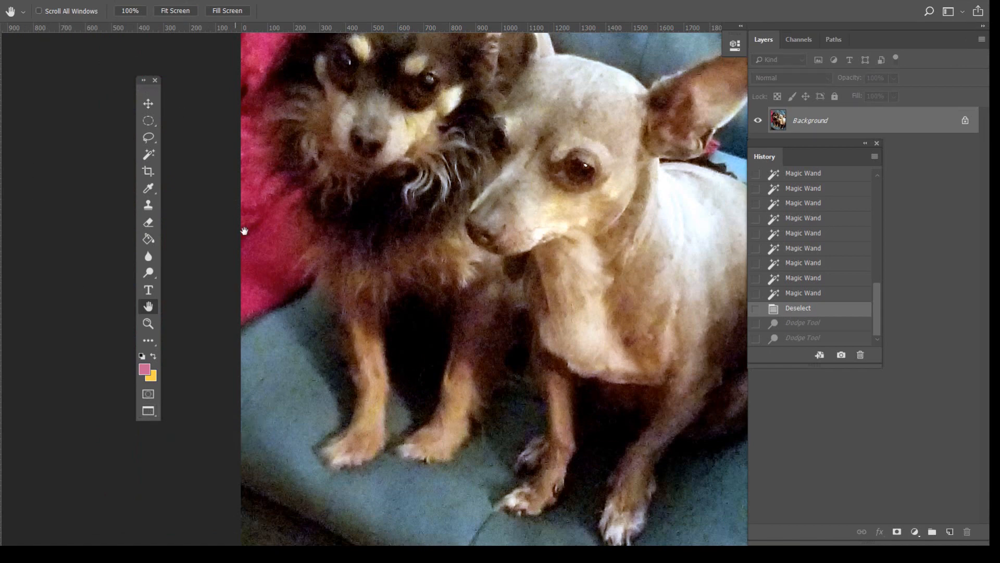
{"action": "left_click", "coordinate": [148, 413]}
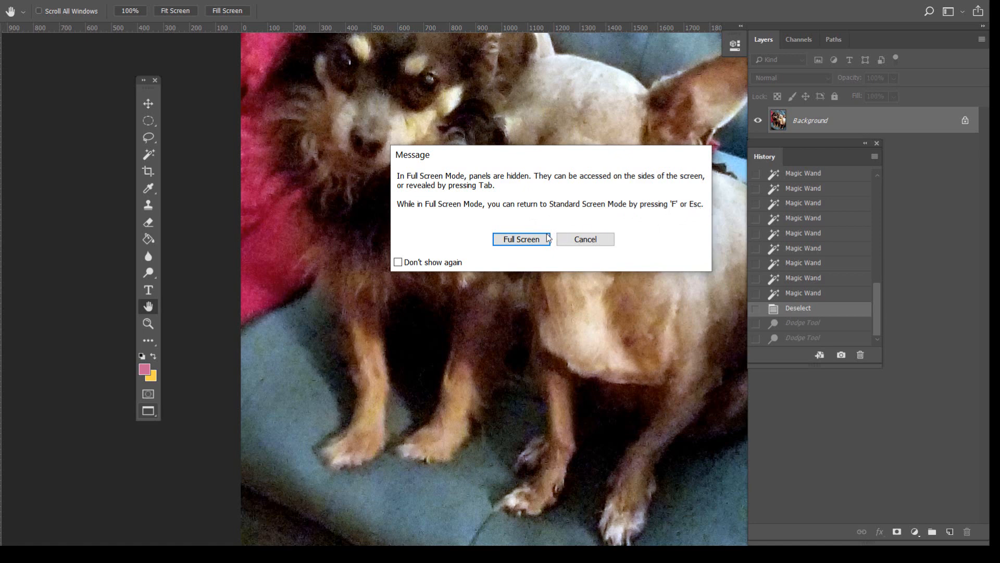
{"action": "left_click", "coordinate": [522, 239]}
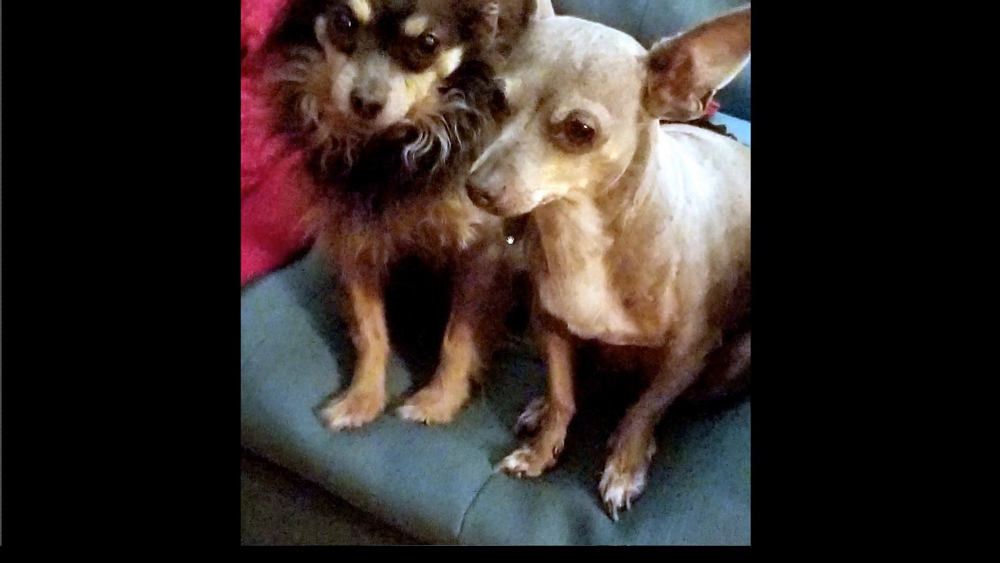
{"action": "key", "text": "Escape"}
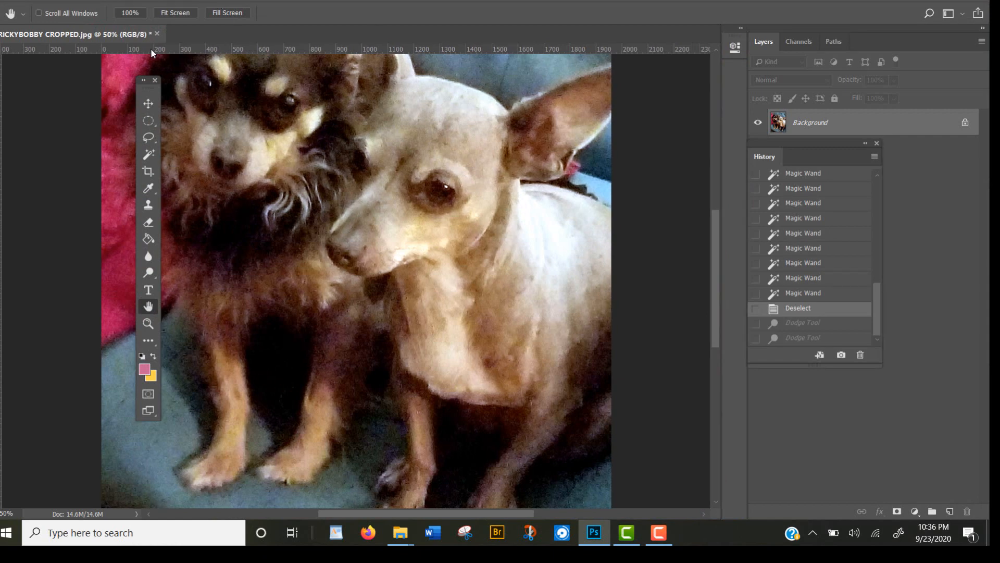
Move the floating toolbox off the photo, and bring the upper part of the photo with the dogs' ears into view.
{"action": "left_click_drag", "start_coordinate": [147, 92], "coordinate": [32, 77]}
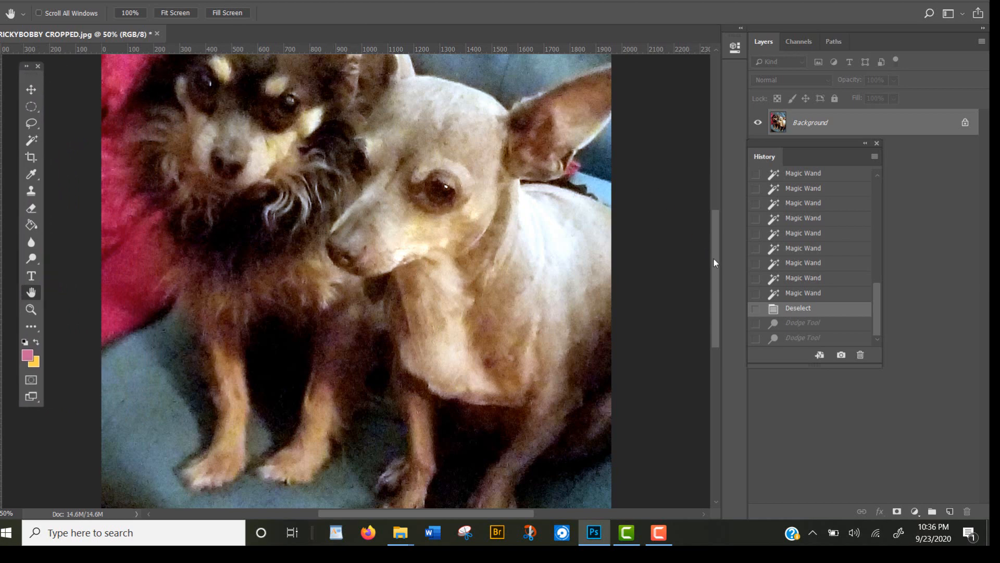
{"action": "left_click_drag", "start_coordinate": [714, 258], "coordinate": [700, 205]}
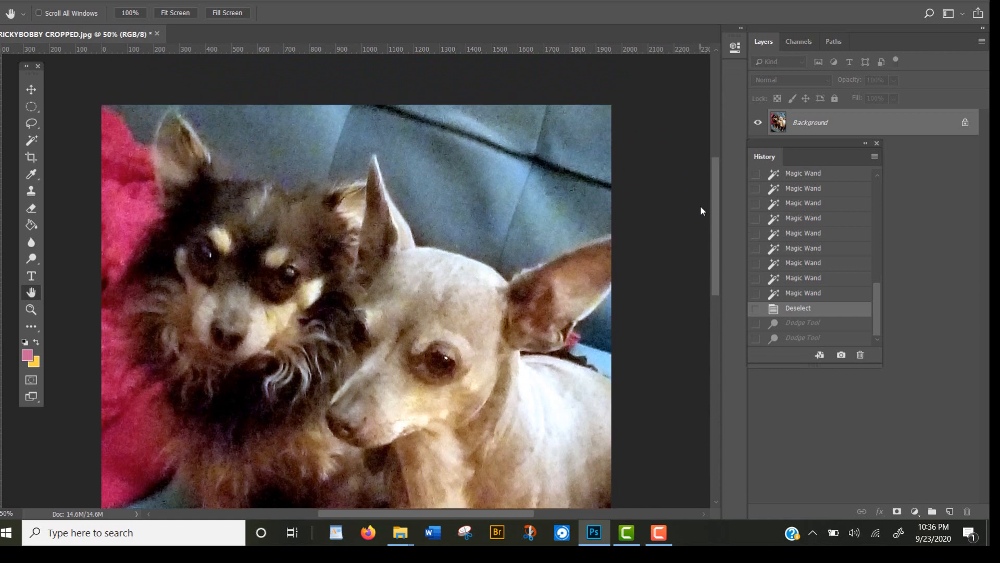